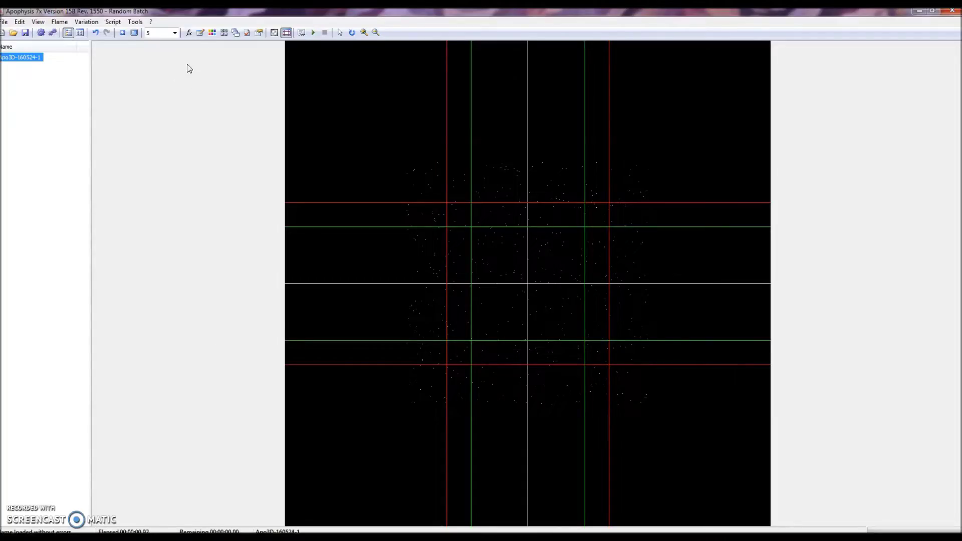
# Open the transform editor and replace the Center transform's variations with hemisphere at 1
pyautogui.click(190, 33)
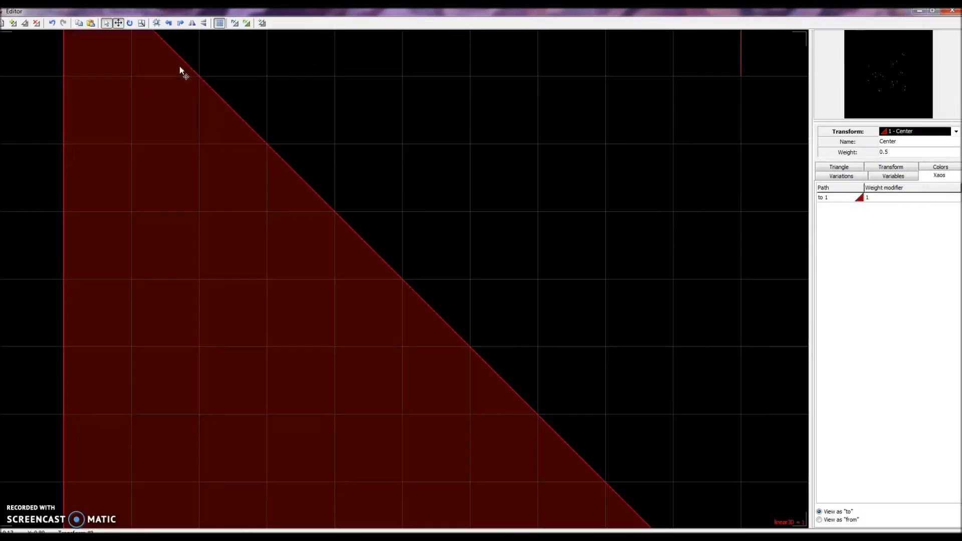
pyautogui.scroll(-5, 401, 194)
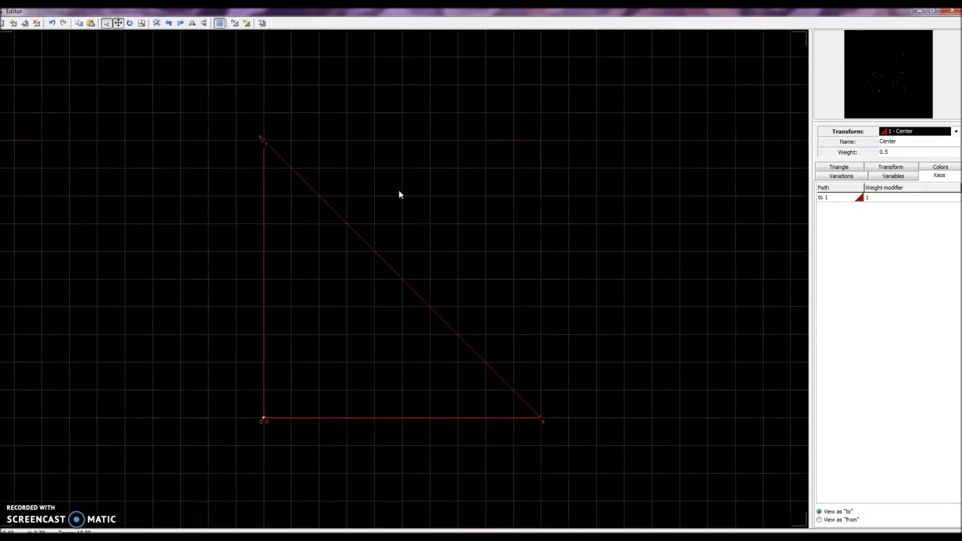
pyautogui.scroll(-2, 399, 196)
pyautogui.scroll(2, 397, 196)
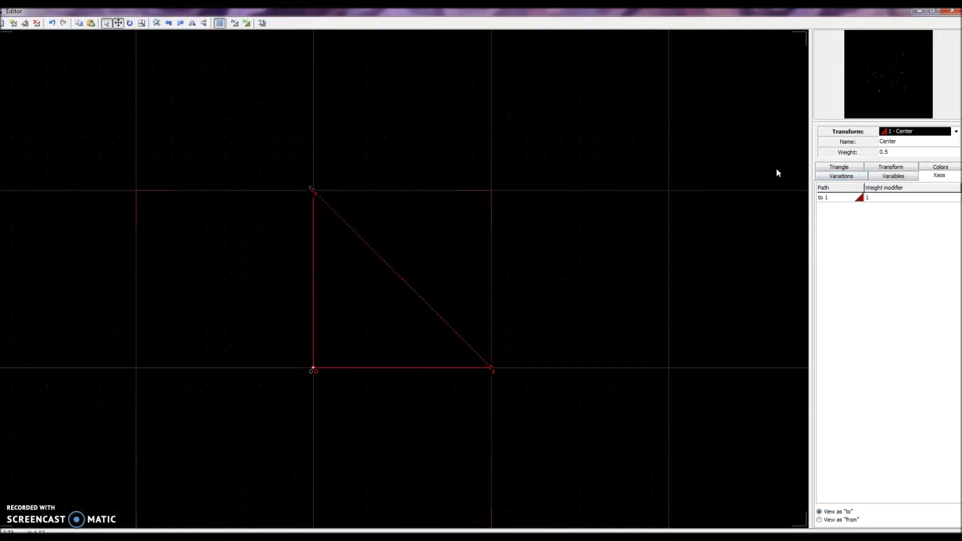
pyautogui.click(833, 178)
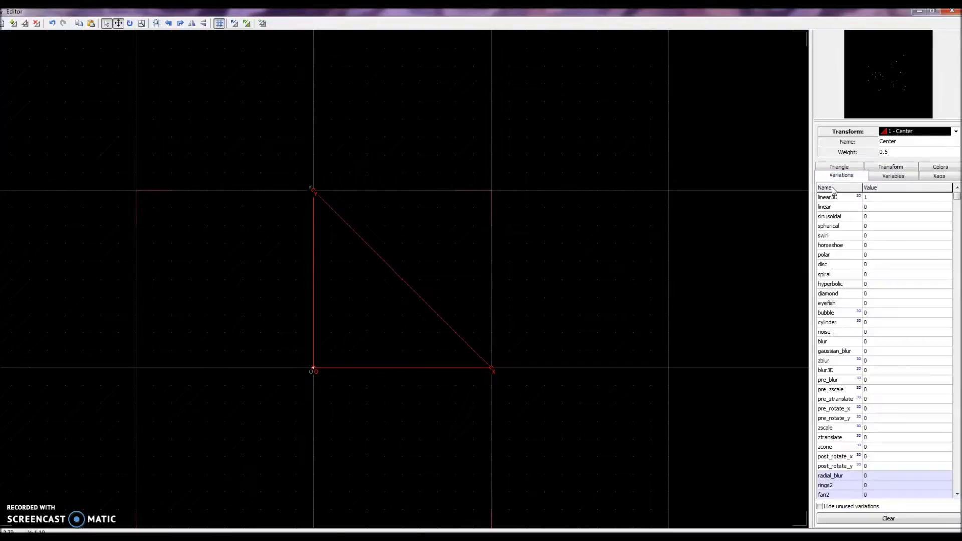
pyautogui.click(846, 522)
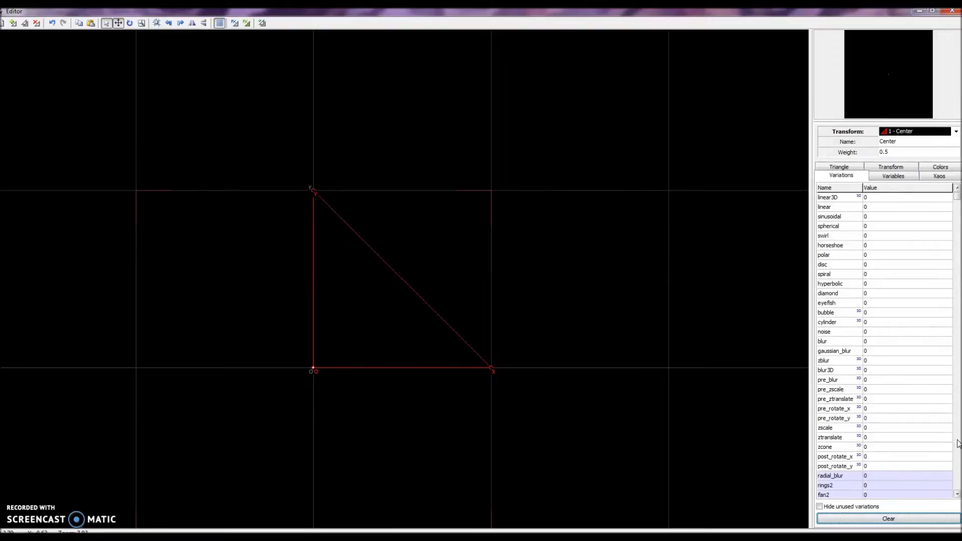
pyautogui.click(957, 443)
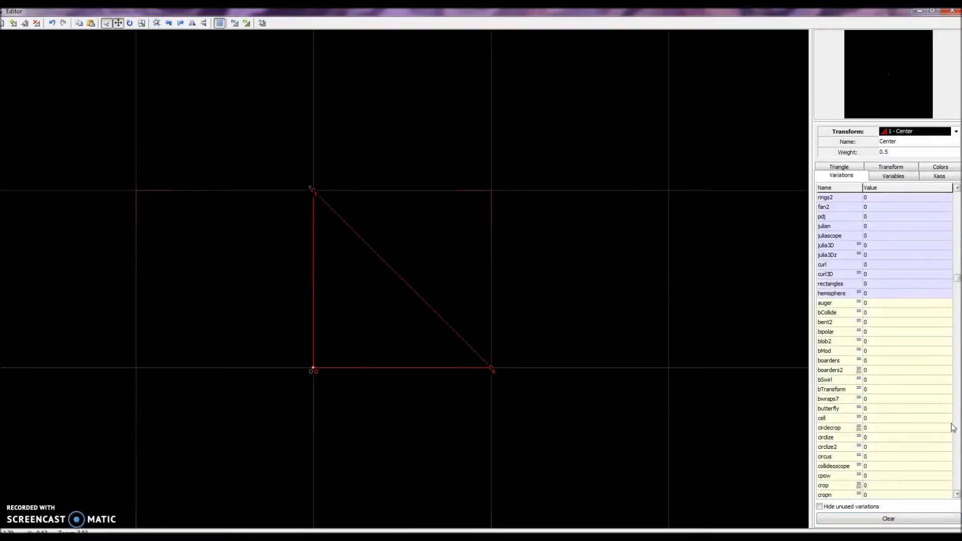
pyautogui.doubleClick(837, 296)
pyautogui.scroll(-2, 384, 328)
pyautogui.scroll(2, 387, 331)
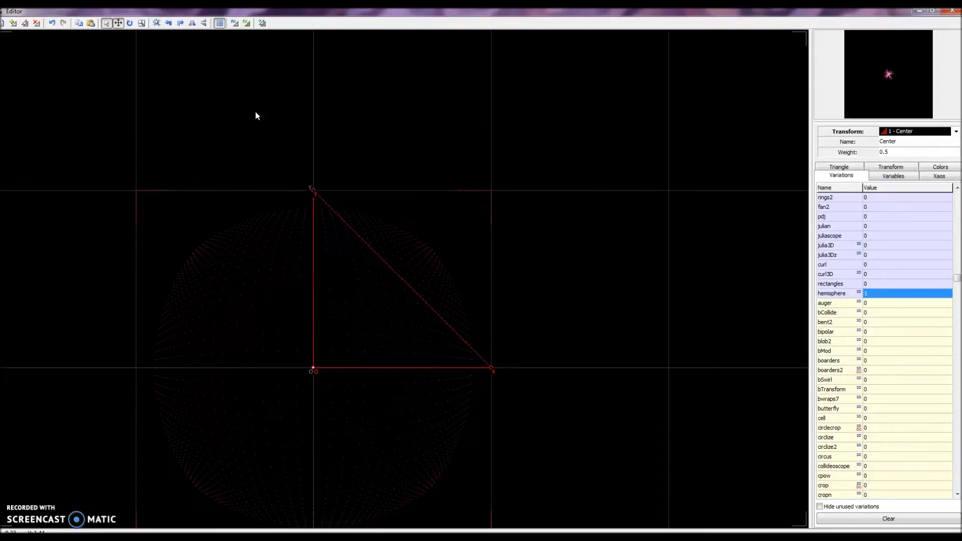
# Add a linked transform named Overall Spherical with spherical at 1 as its only variation
pyautogui.click(262, 24)
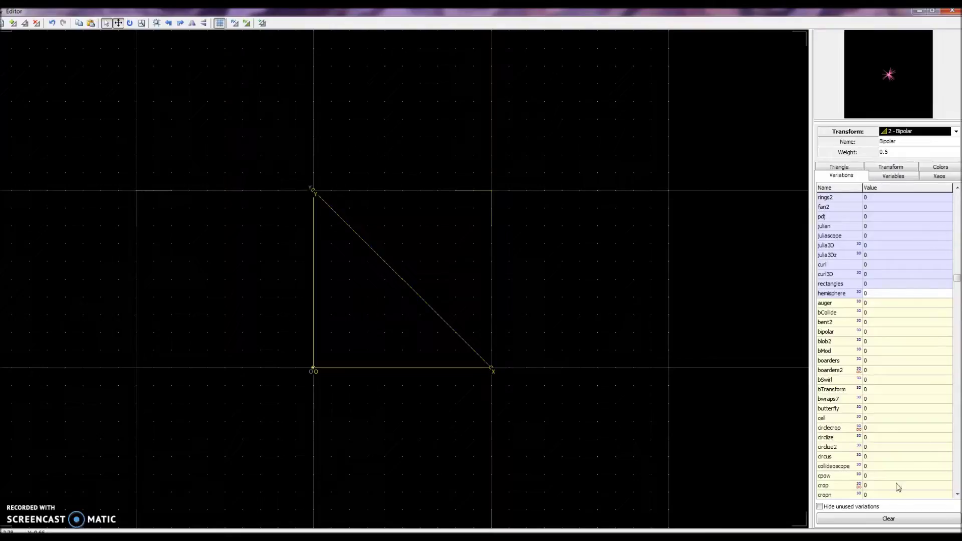
pyautogui.click(886, 519)
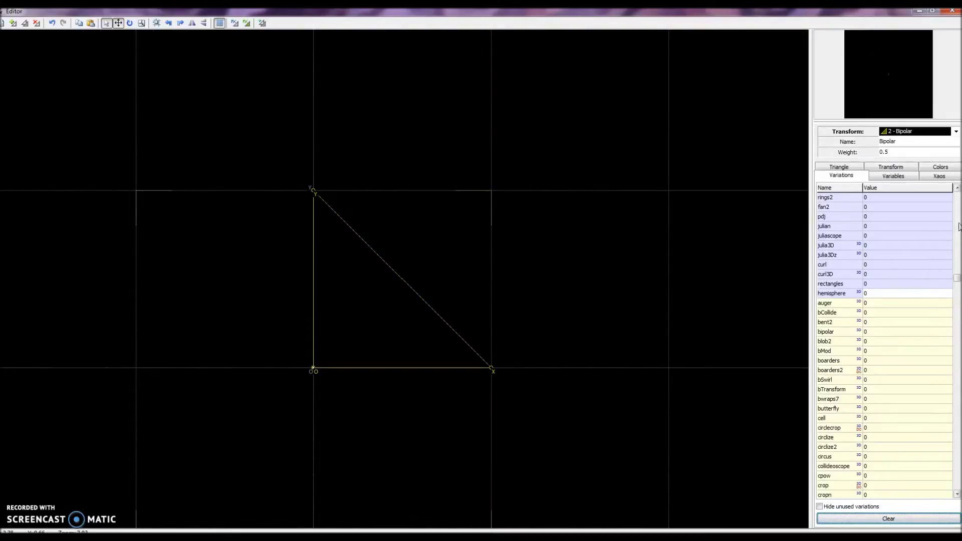
pyautogui.click(958, 202)
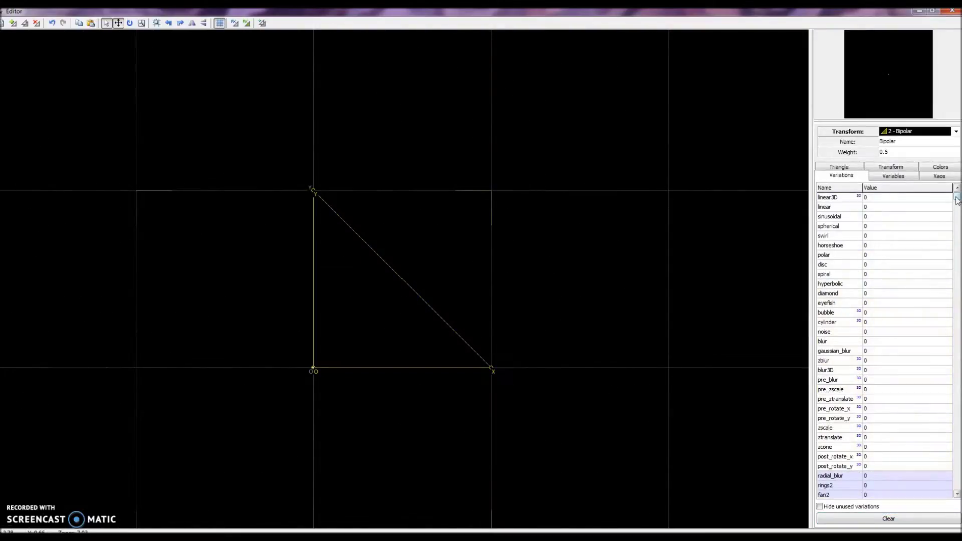
pyautogui.doubleClick(844, 226)
pyautogui.doubleClick(889, 141)
pyautogui.write('Overall Spherical')
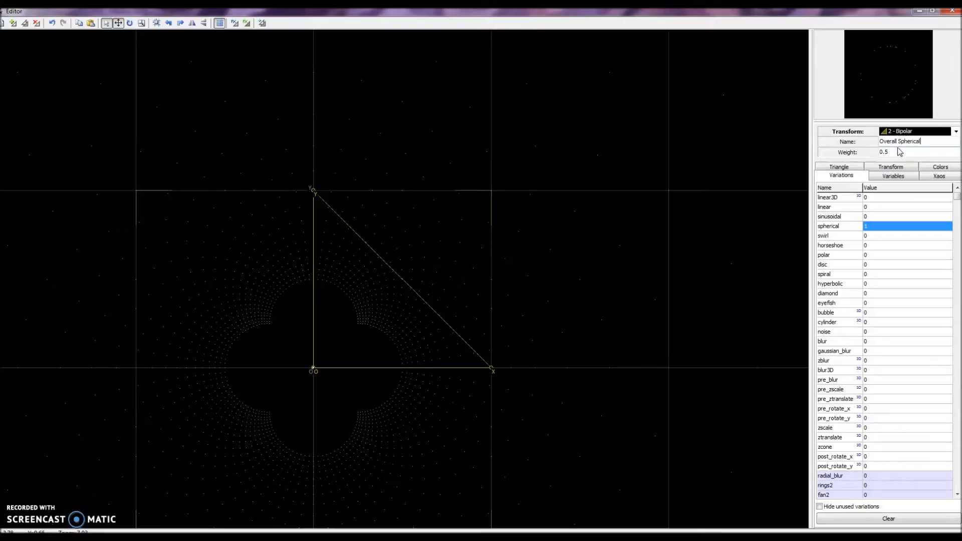
pyautogui.click(689, 161)
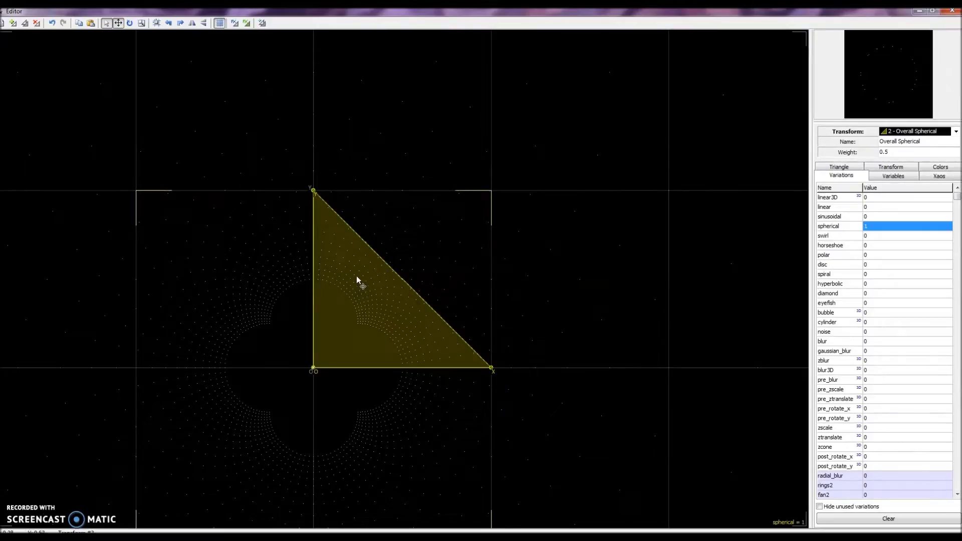
# Duplicate transform 1, Center
pyautogui.click(905, 131)
pyautogui.click(903, 140)
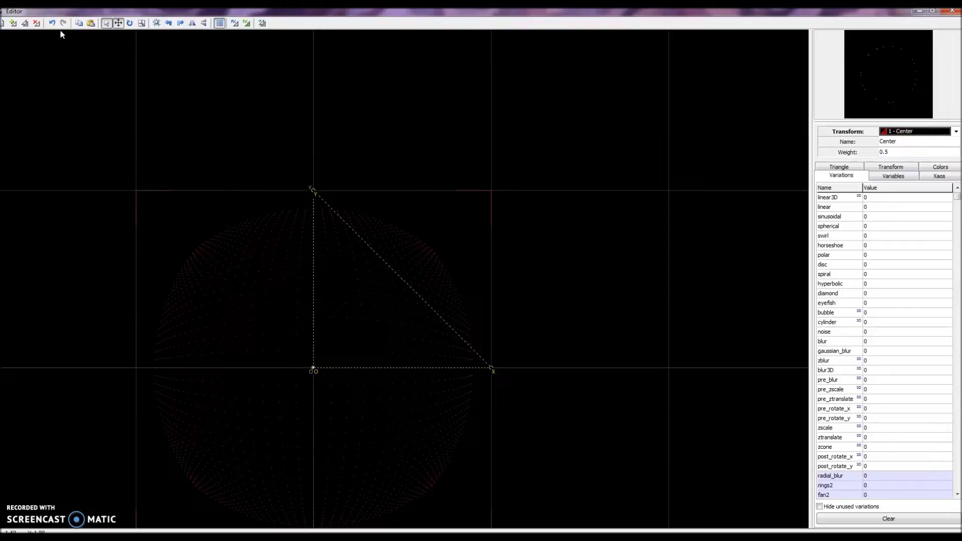
pyautogui.click(25, 25)
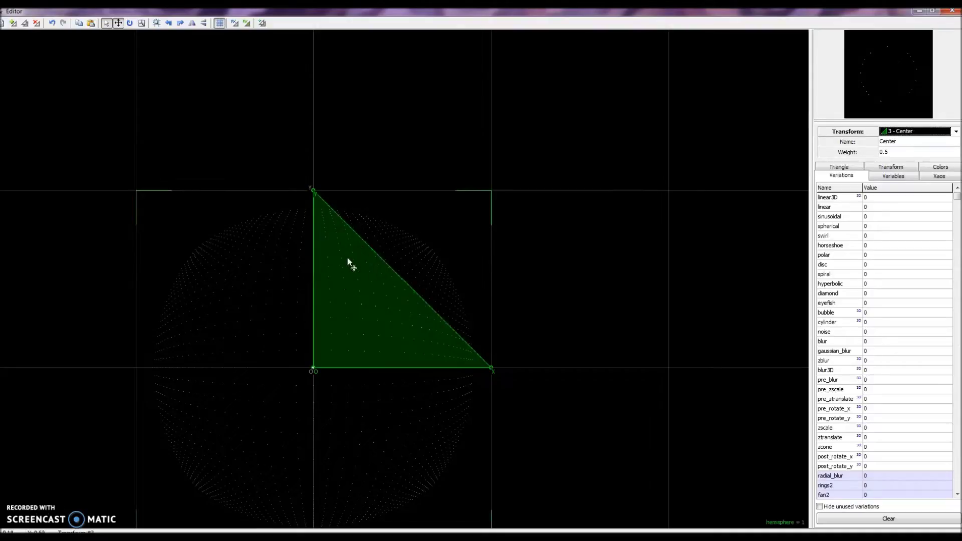
# Rename the duplicated Center transform Base Spherical and replace its variations with spherical at 1
pyautogui.doubleClick(902, 141)
pyautogui.write('Sp')
pyautogui.press('BackSpace')
pyautogui.press('BackSpace')
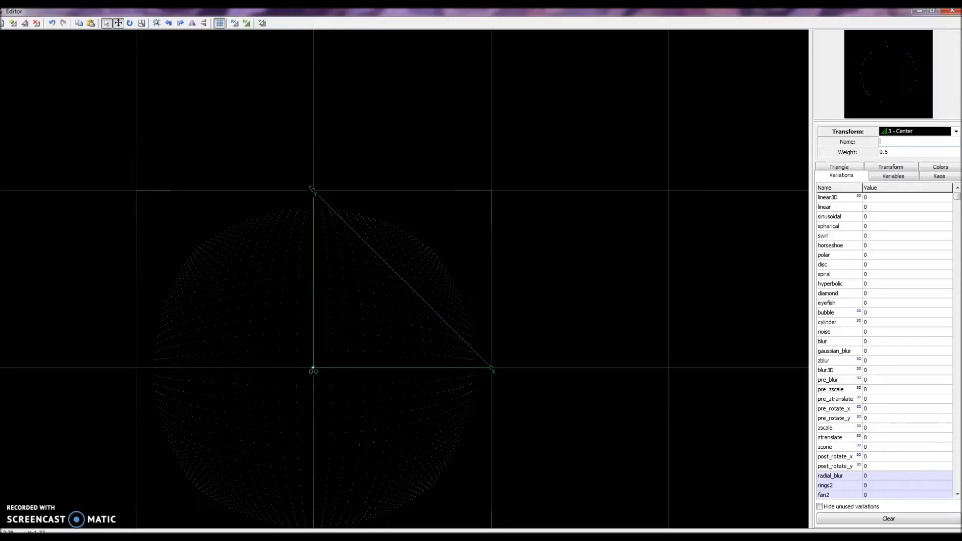
pyautogui.write('Base Spherica')
pyautogui.click(877, 520)
pyautogui.doubleClick(829, 226)
# Add a linked transform named Bipolar after Base Spherical, with bipolar at 1 as its only variation
pyautogui.click(261, 23)
pyautogui.click(886, 521)
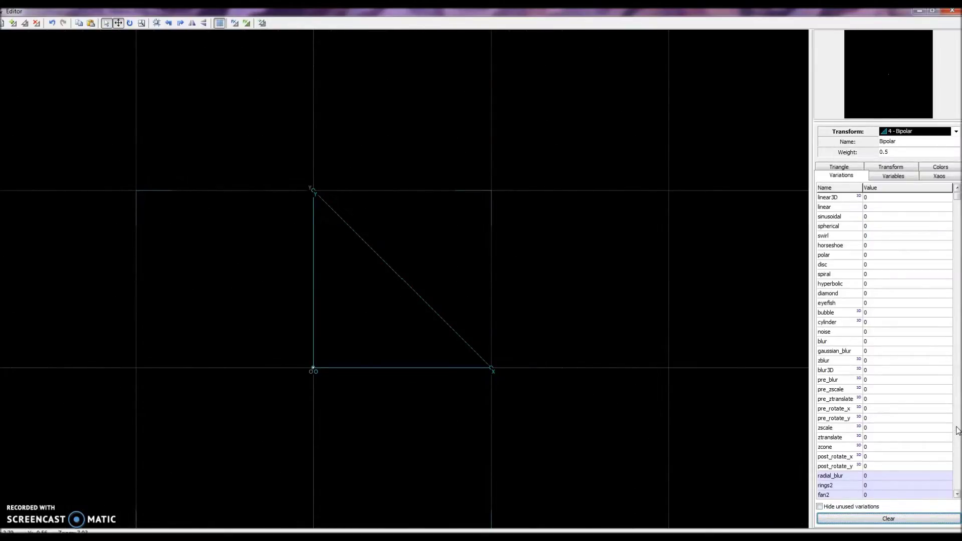
pyautogui.click(958, 431)
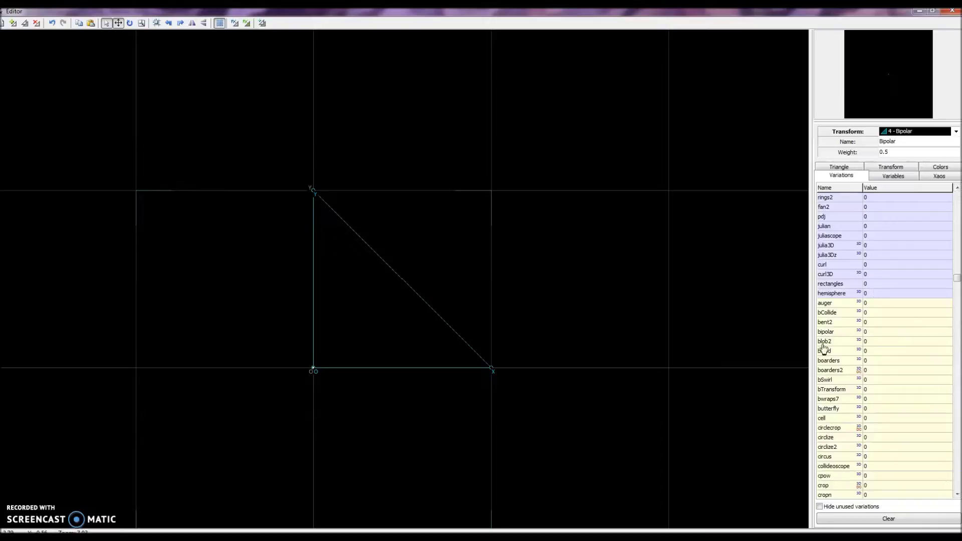
pyautogui.doubleClick(844, 331)
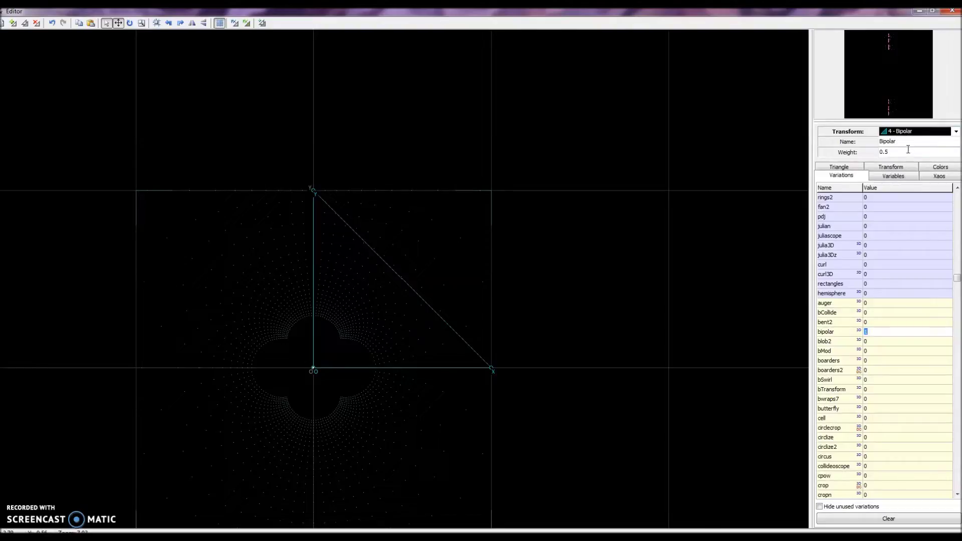
pyautogui.click(354, 314)
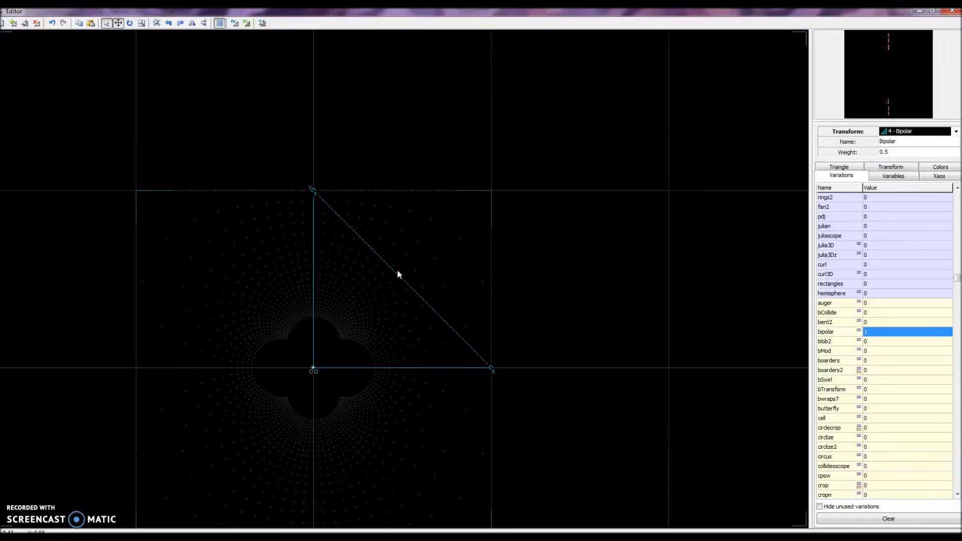
# Try scaling the Bipolar transform's triangle to several smaller sizes about its origin
pyautogui.scroll(-3, 441, 262)
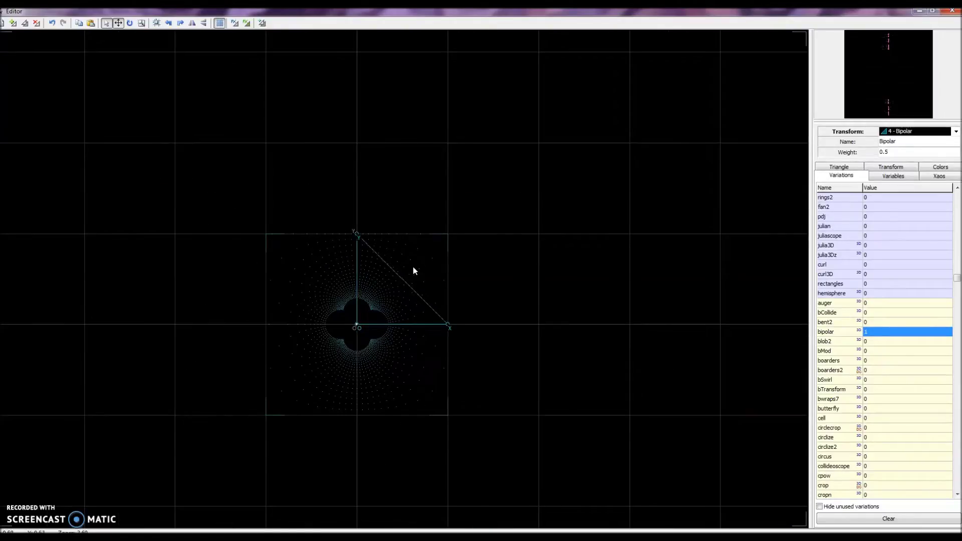
pyautogui.moveTo(395, 274); pyautogui.dragTo(376, 300)
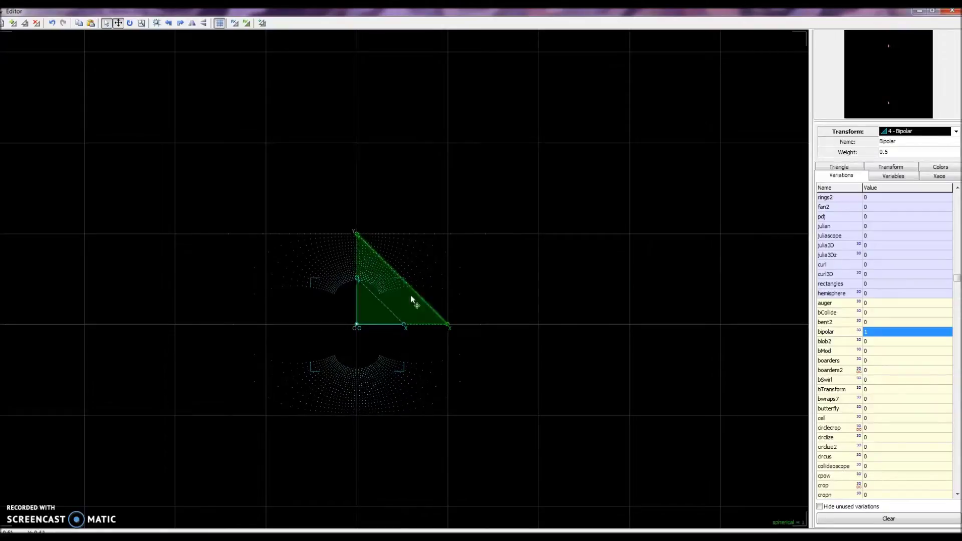
pyautogui.moveTo(383, 305); pyautogui.dragTo(389, 303)
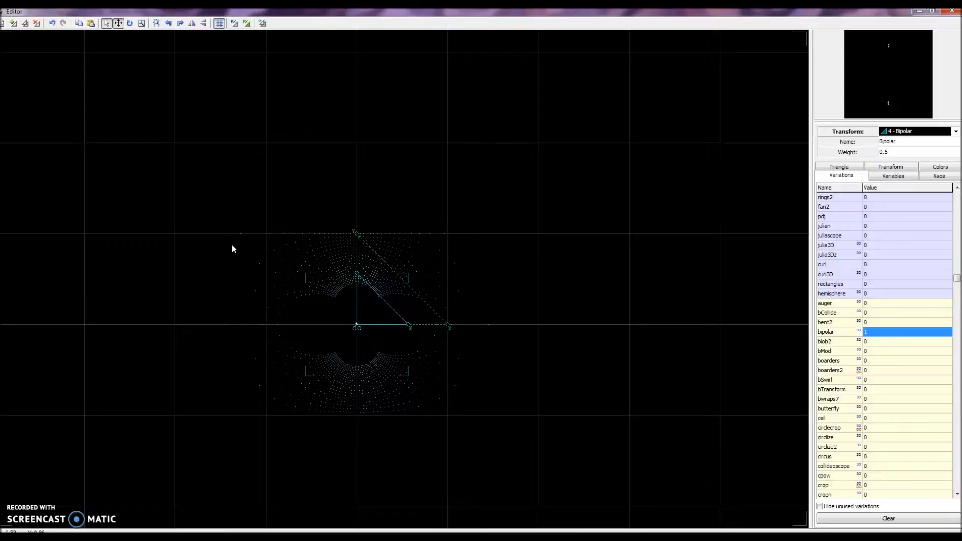
pyautogui.moveTo(383, 298)
pyautogui.mouseDown()
pyautogui.moveTo(393, 285)
pyautogui.moveTo(382, 307)
pyautogui.mouseUp()
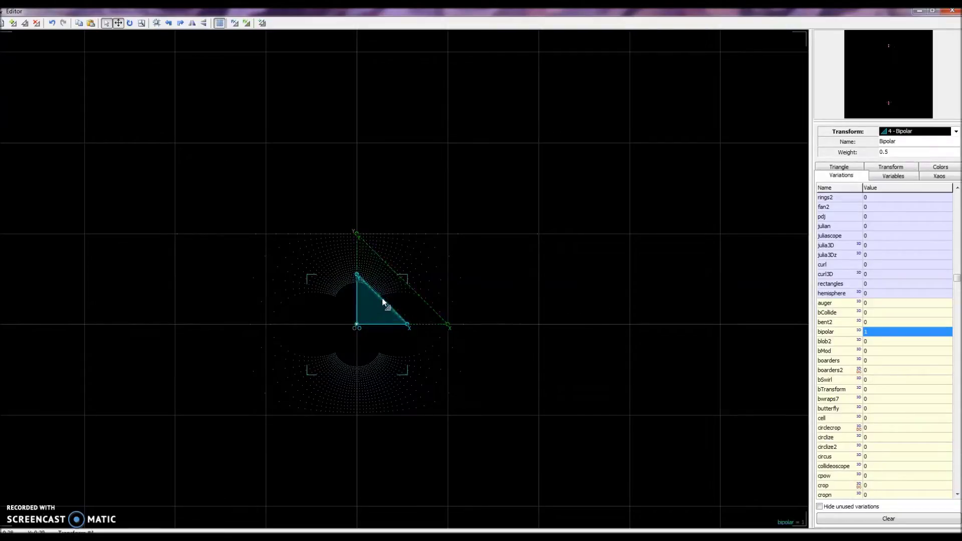
pyautogui.moveTo(384, 302)
pyautogui.mouseDown()
pyautogui.moveTo(366, 312)
pyautogui.moveTo(394, 309)
pyautogui.mouseUp()
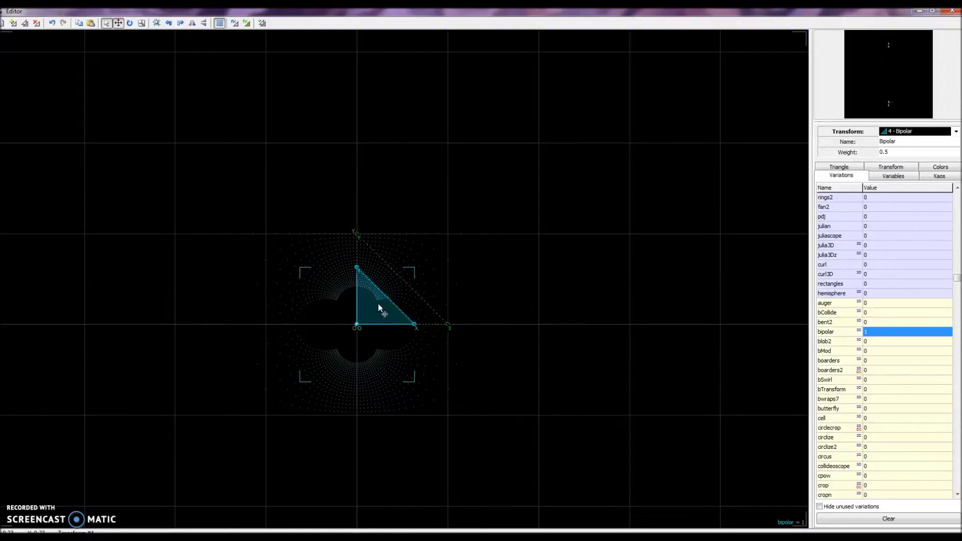
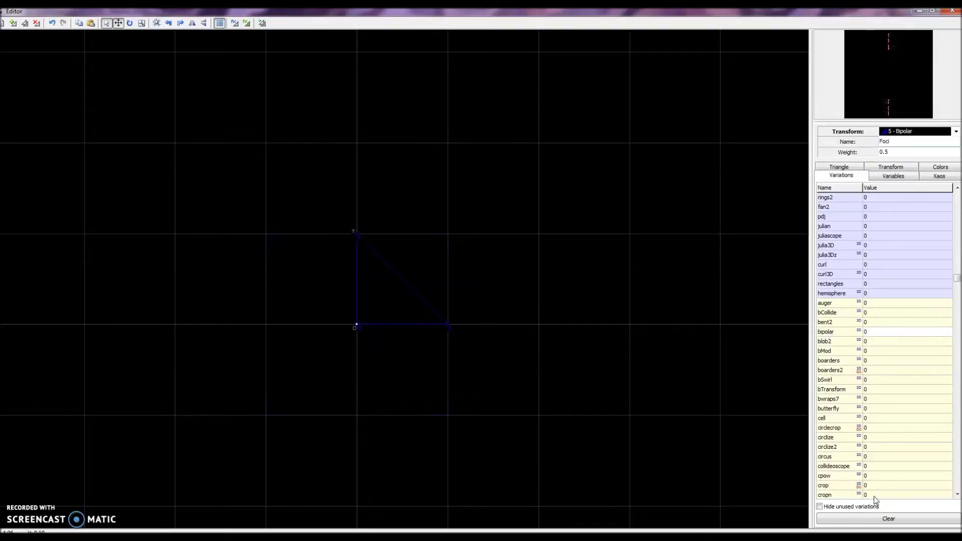
# Name the fifth transform Foci and replace its variations with foci at 1
pyautogui.press('Return')
pyautogui.click(872, 525)
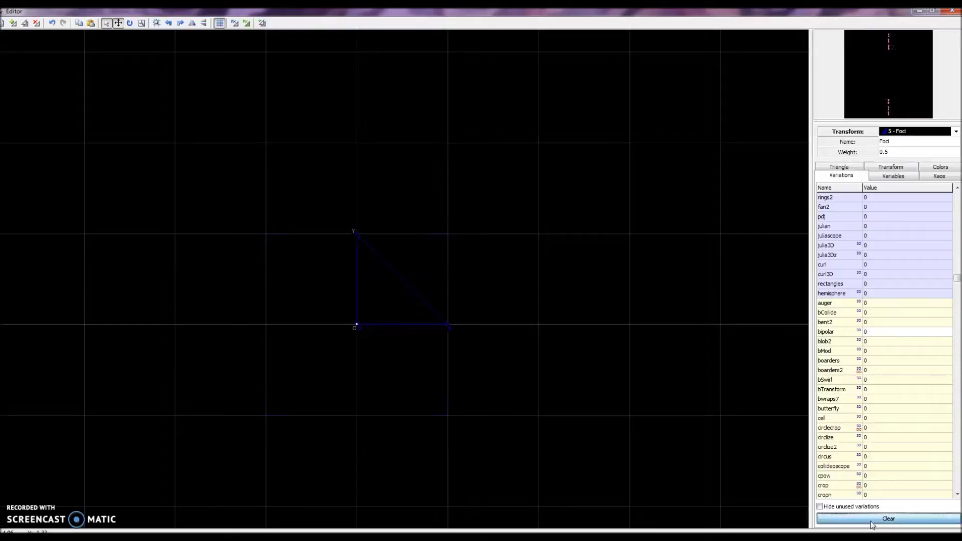
pyautogui.click(958, 459)
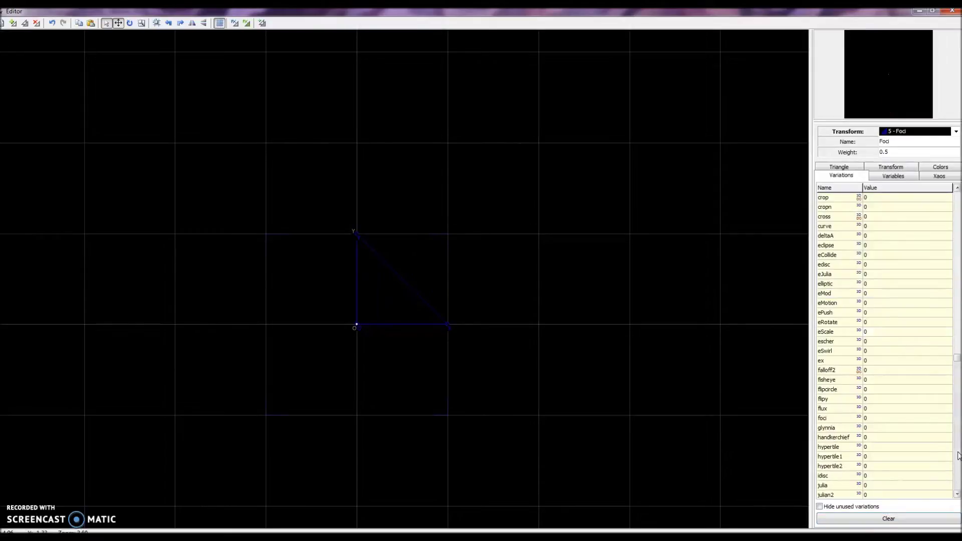
pyautogui.doubleClick(840, 420)
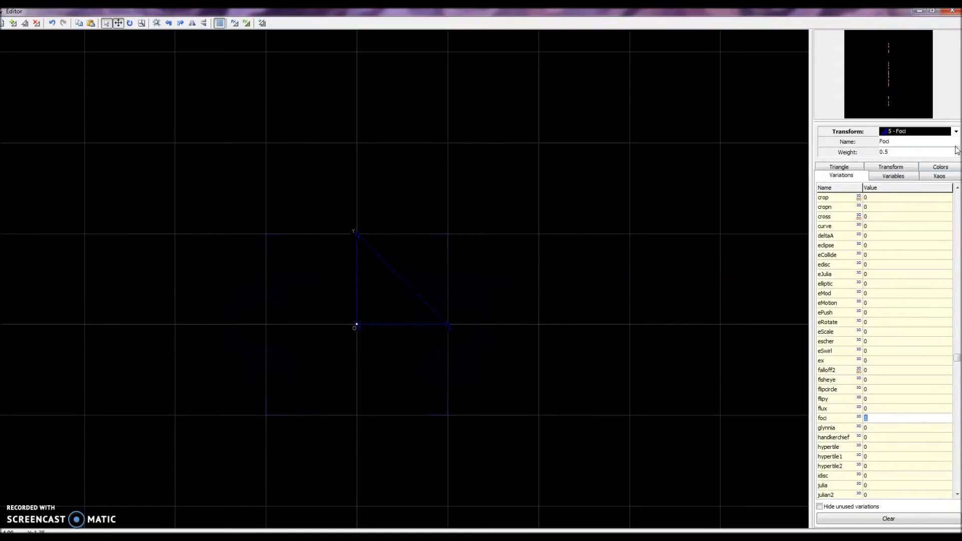
# Scale the Foci transform's triangle up by 314.159 percent and back down by 200 percent
pyautogui.click(824, 169)
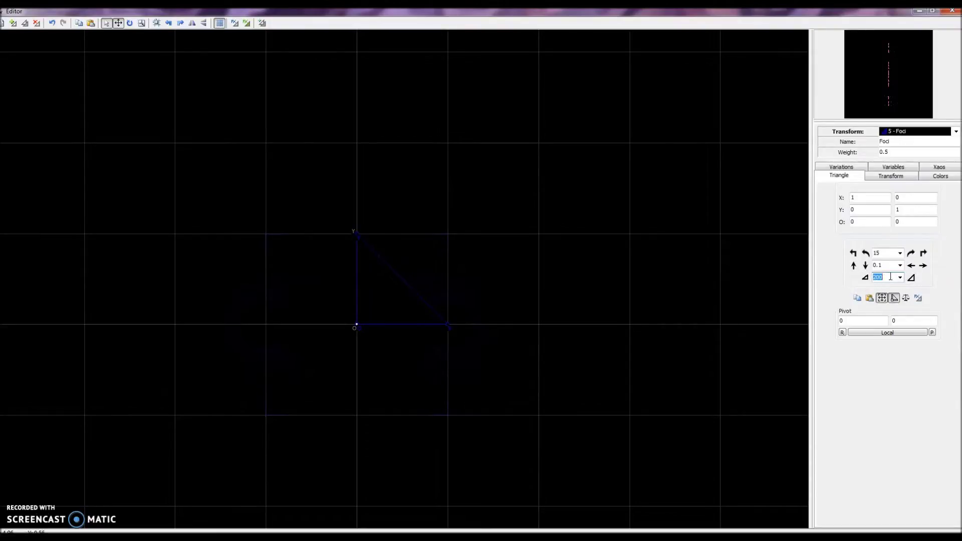
pyautogui.write('314.159')
pyautogui.click(911, 277)
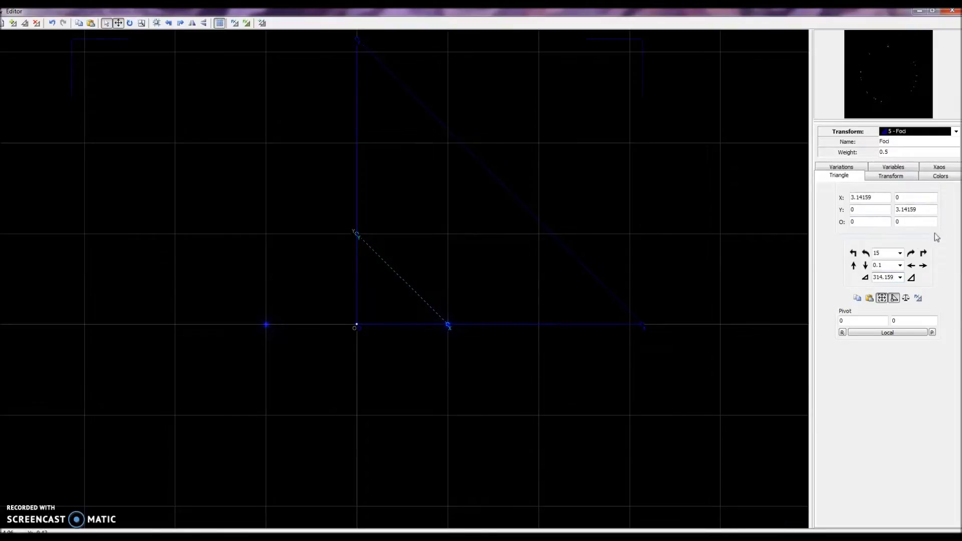
pyautogui.click(901, 281)
pyautogui.click(872, 290)
pyautogui.click(866, 279)
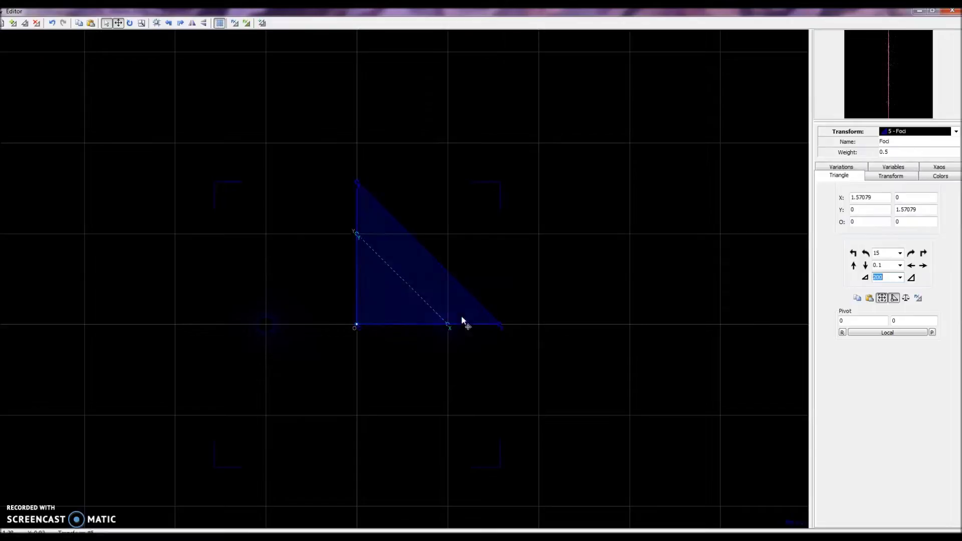
# Duplicate the Overall Spherical transform and delete the original in second place, so that it comes last in the transform order
pyautogui.click(405, 280)
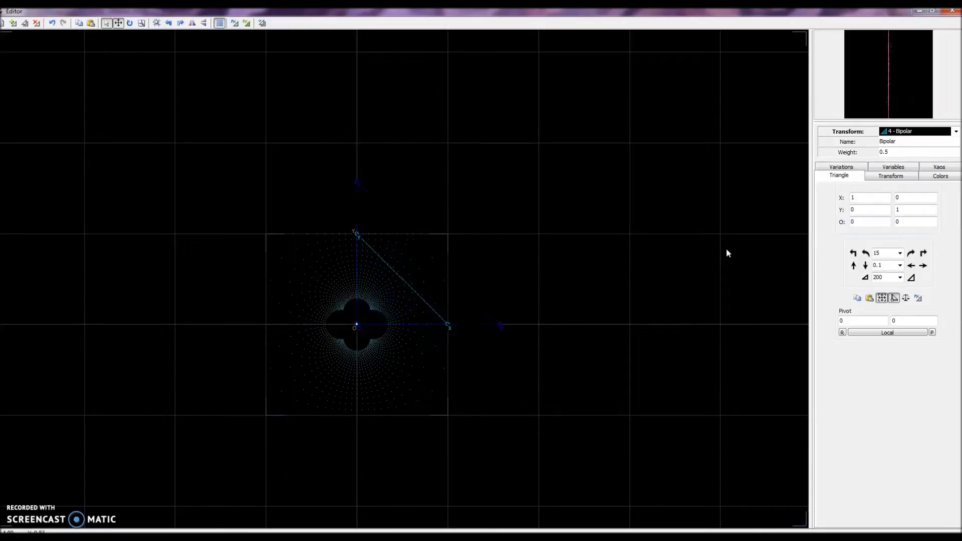
pyautogui.click(458, 297)
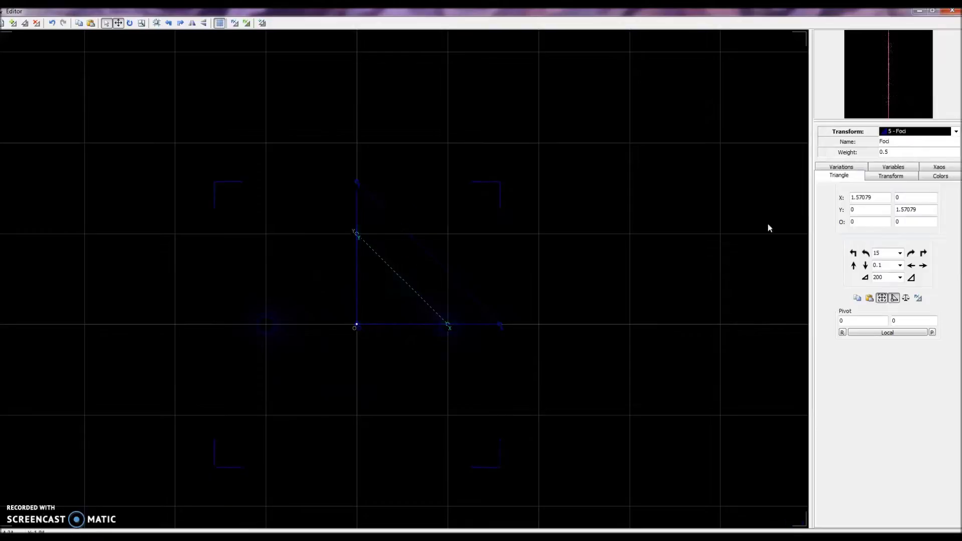
pyautogui.click(896, 133)
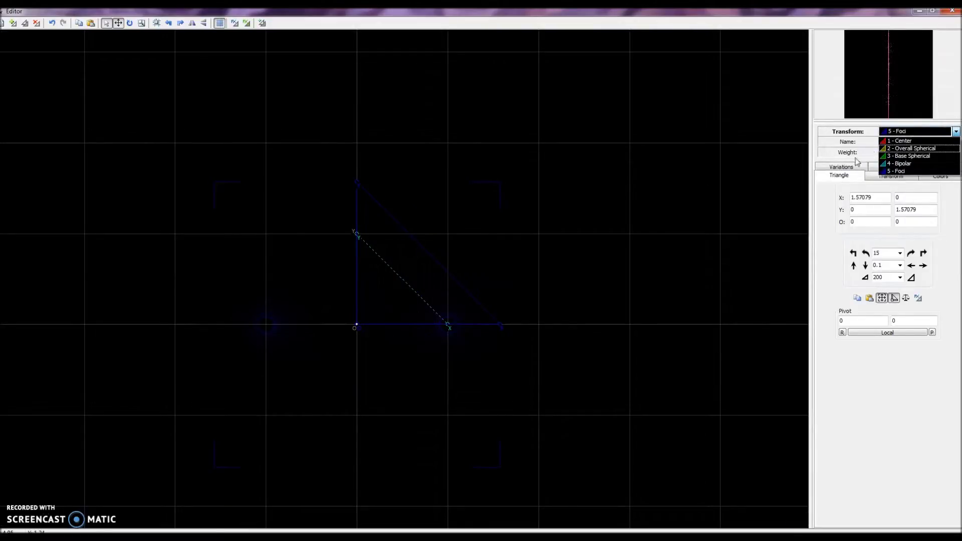
pyautogui.click(895, 150)
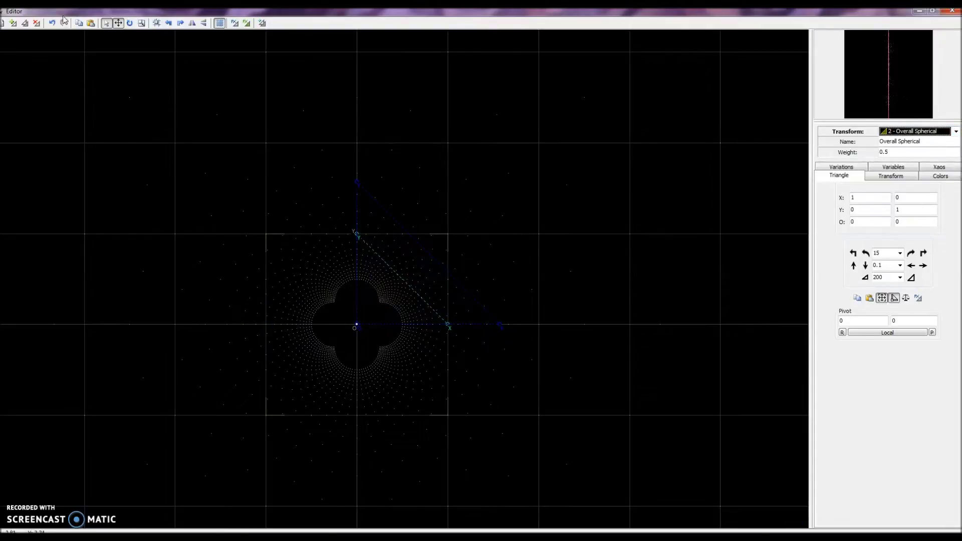
pyautogui.click(25, 25)
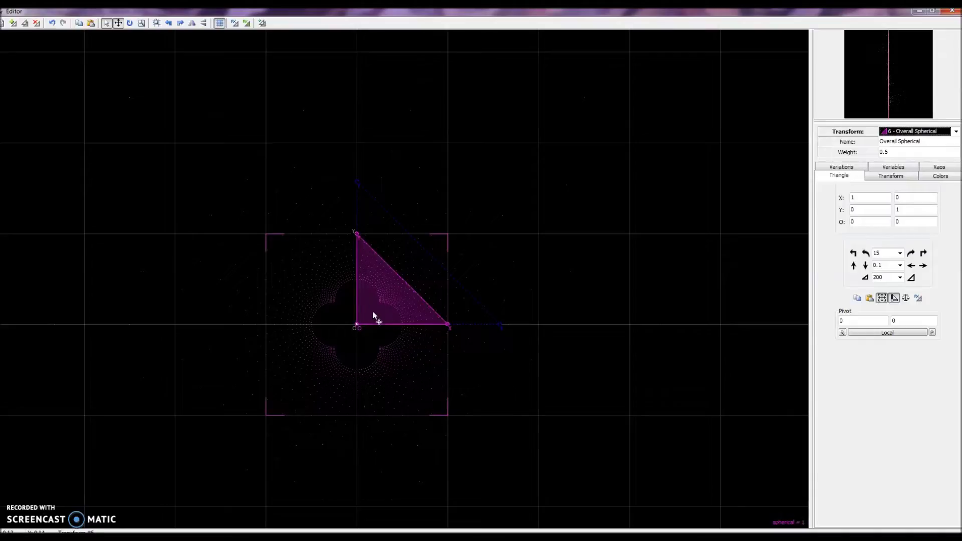
pyautogui.click(910, 132)
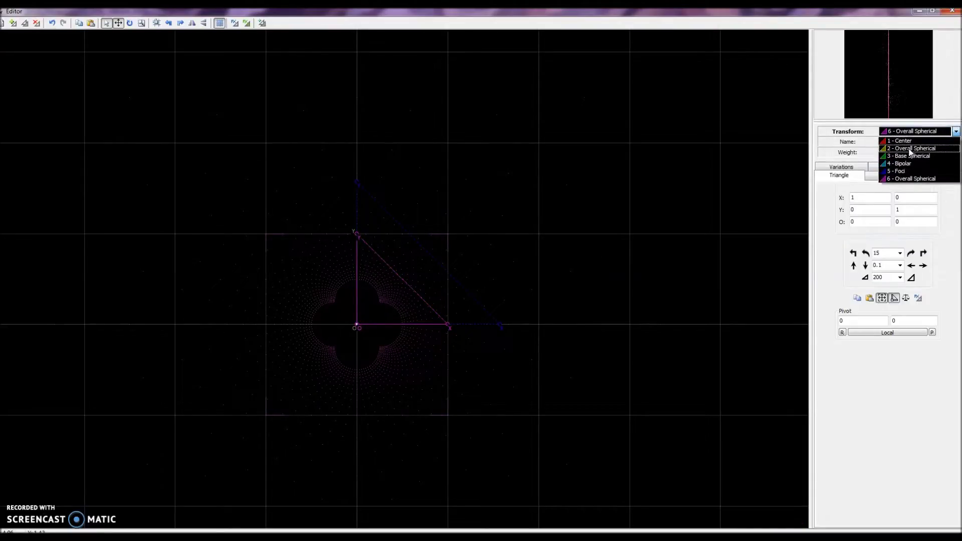
pyautogui.click(910, 149)
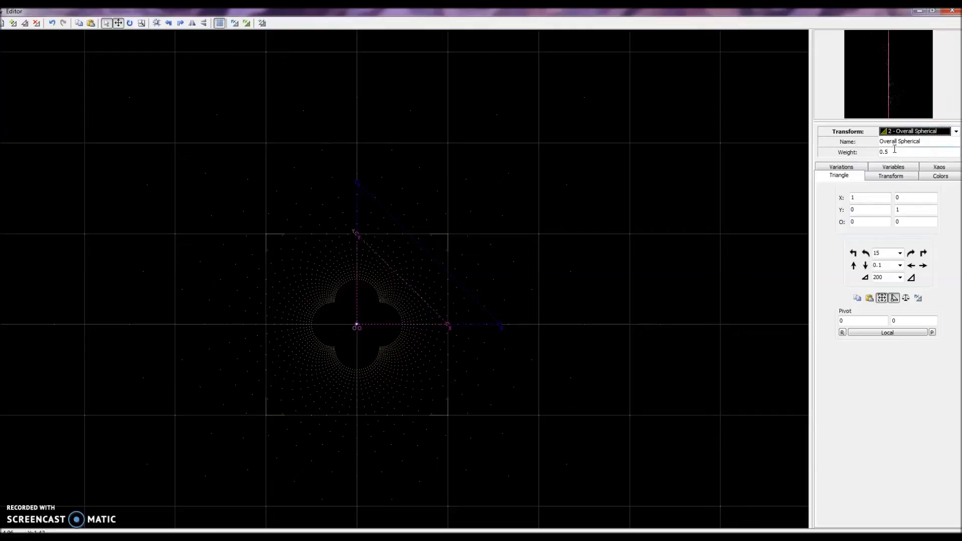
pyautogui.click(36, 23)
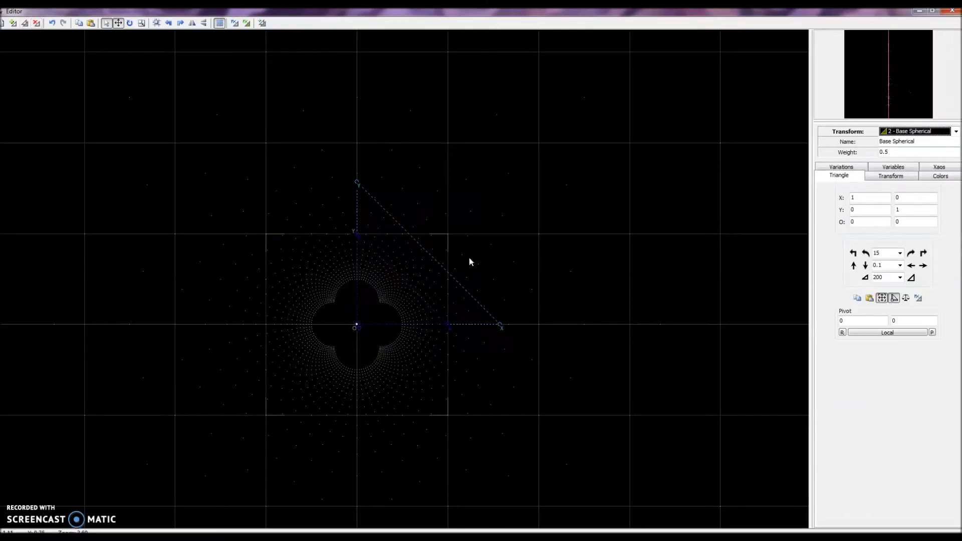
# Step through Base Spherical, Bipolar, Foci and Overall Spherical to check the transform order
pyautogui.click(379, 291)
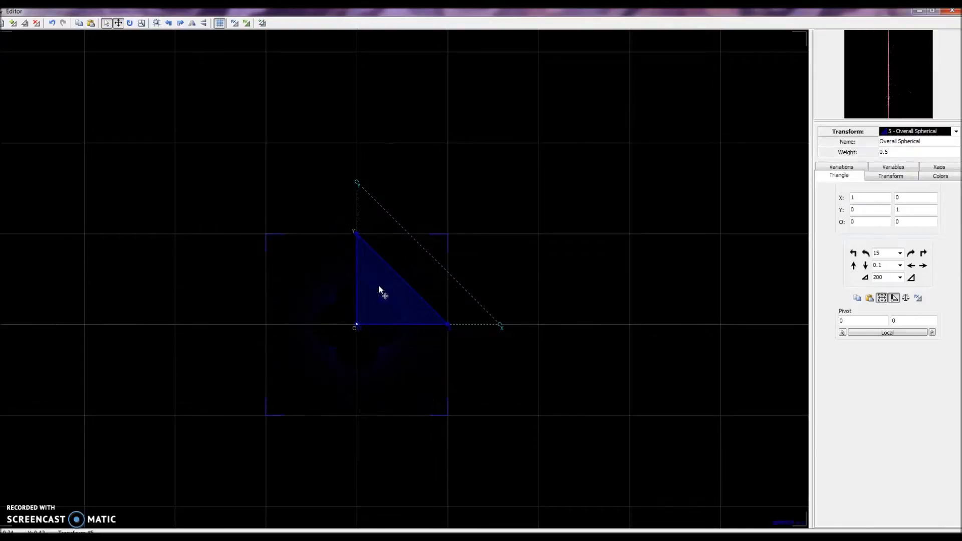
pyautogui.click(902, 131)
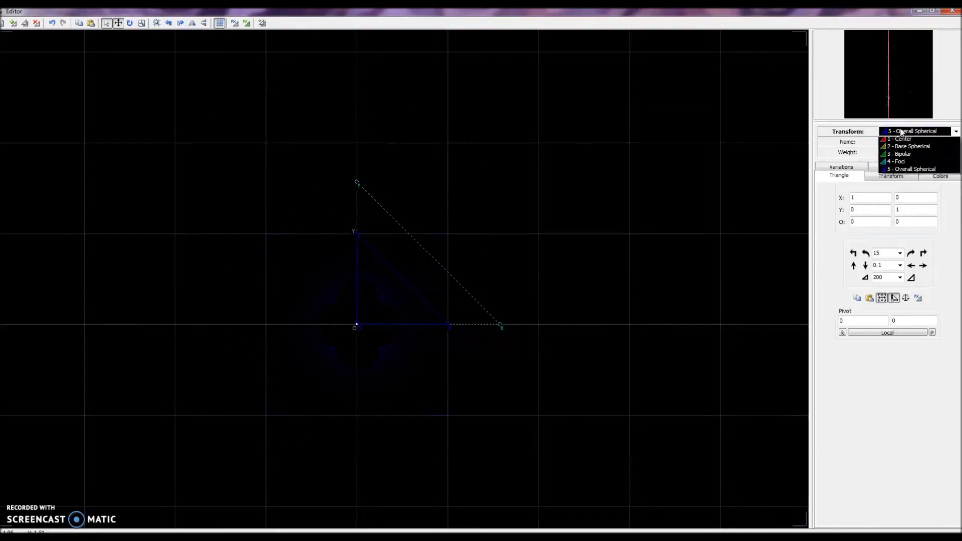
pyautogui.click(917, 148)
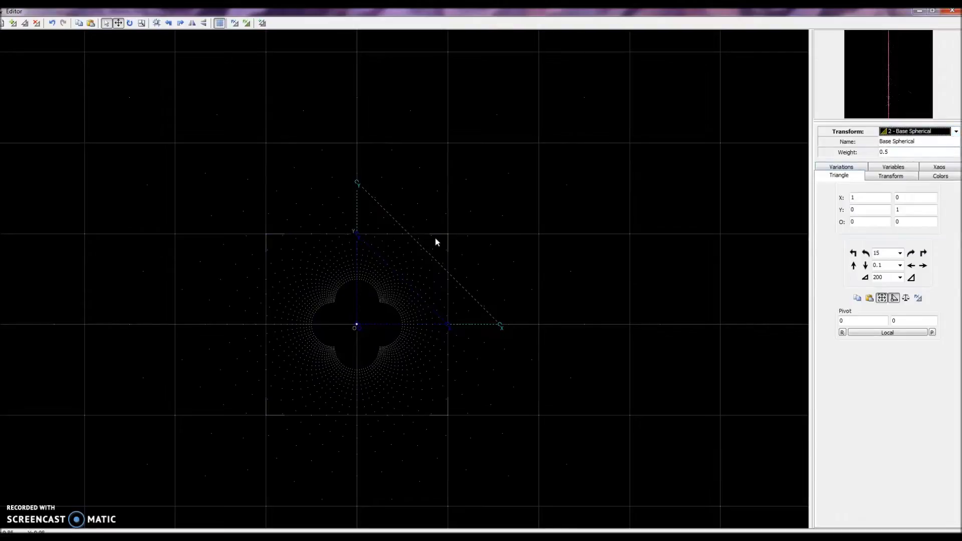
pyautogui.click(908, 132)
pyautogui.click(902, 156)
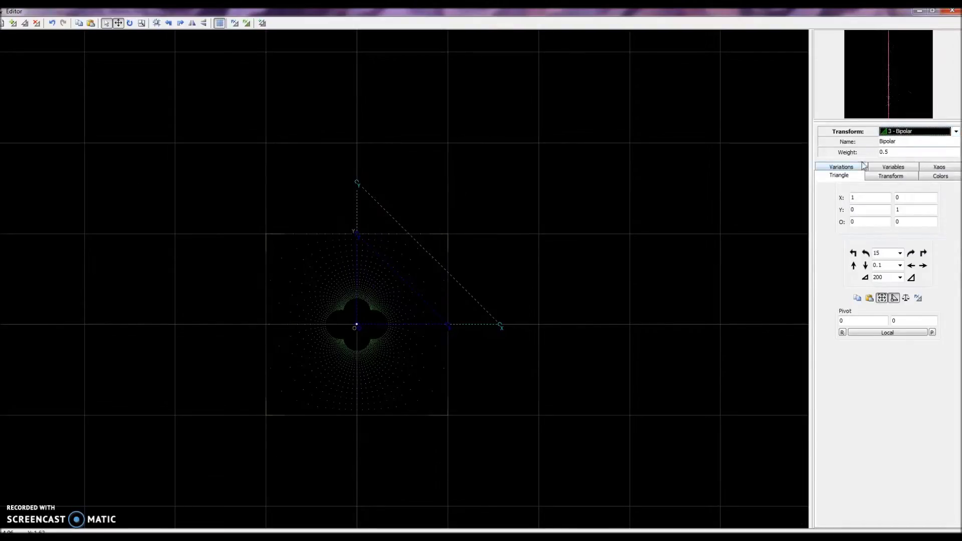
pyautogui.press('Down')
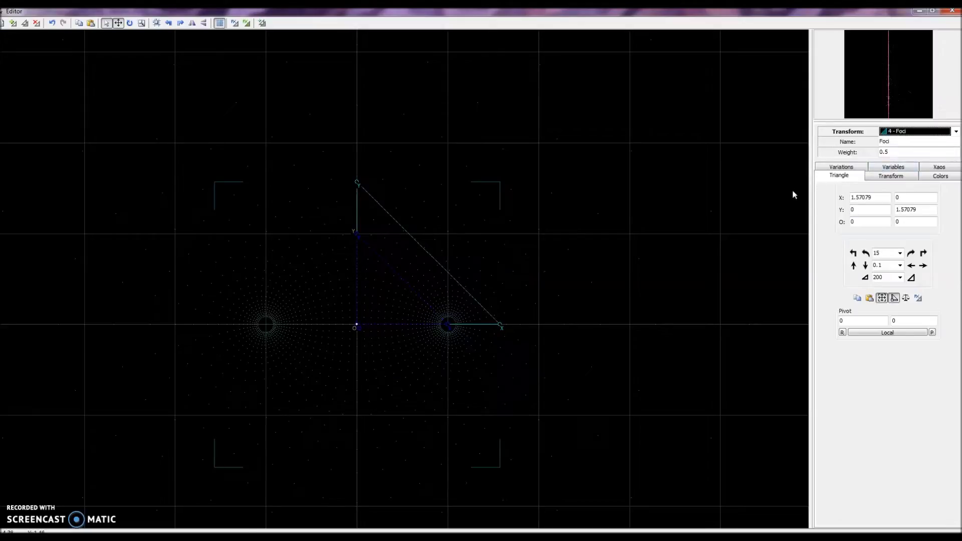
pyautogui.press('Down')
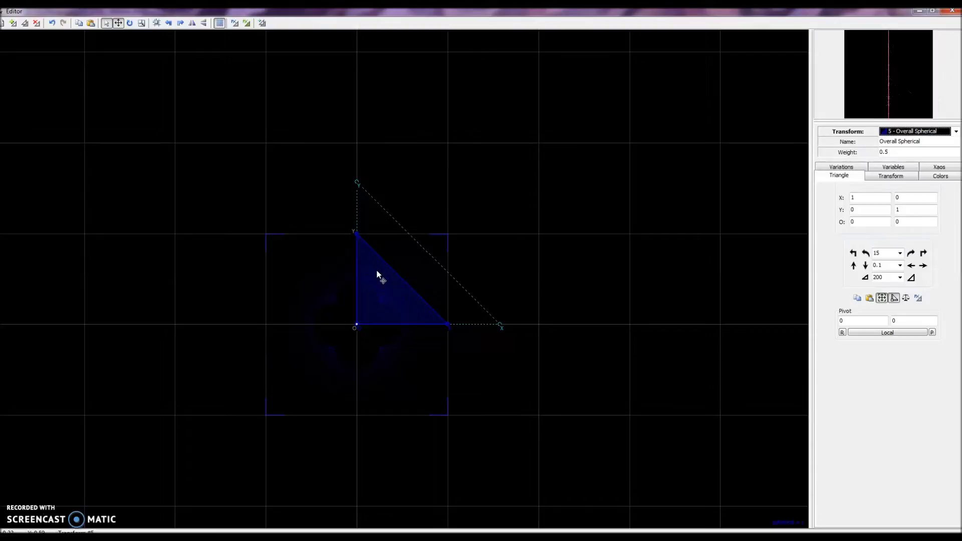
# Rotate the Bipolar transform's triangle 90 degrees clockwise and view the flame in the main window
pyautogui.click(910, 131)
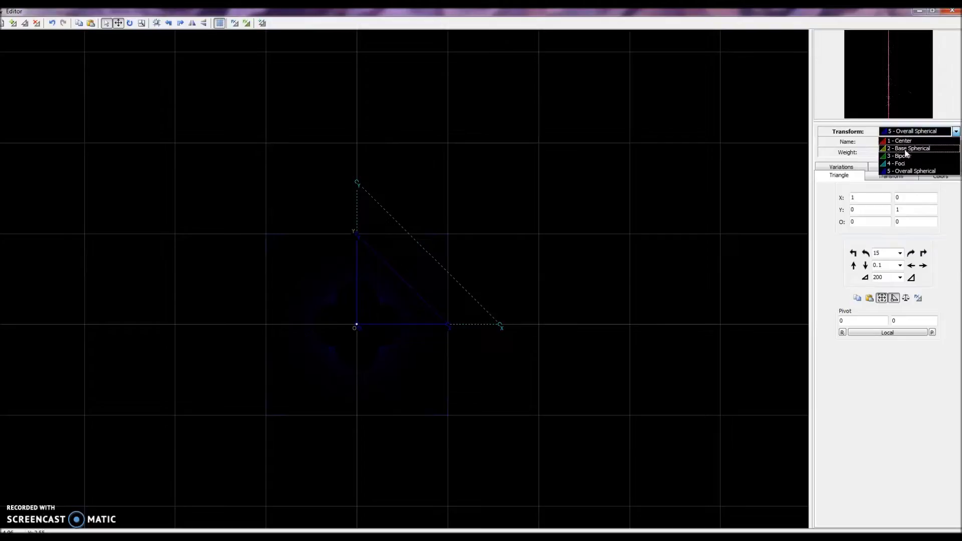
pyautogui.click(907, 156)
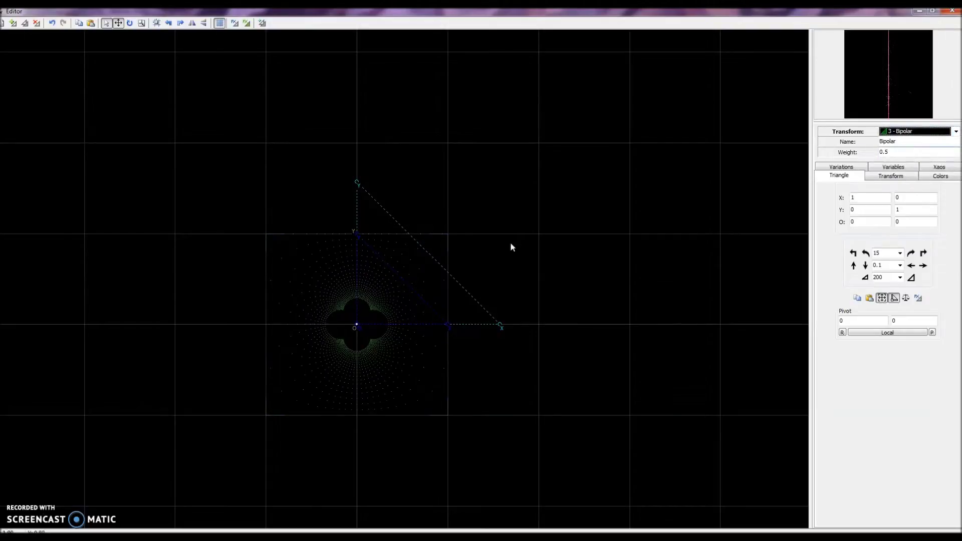
pyautogui.click(924, 254)
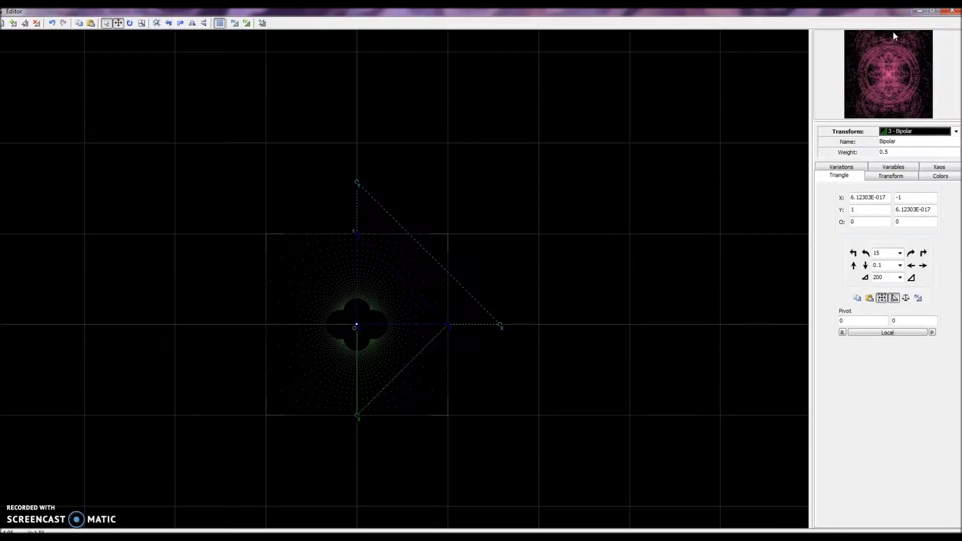
pyautogui.click(951, 11)
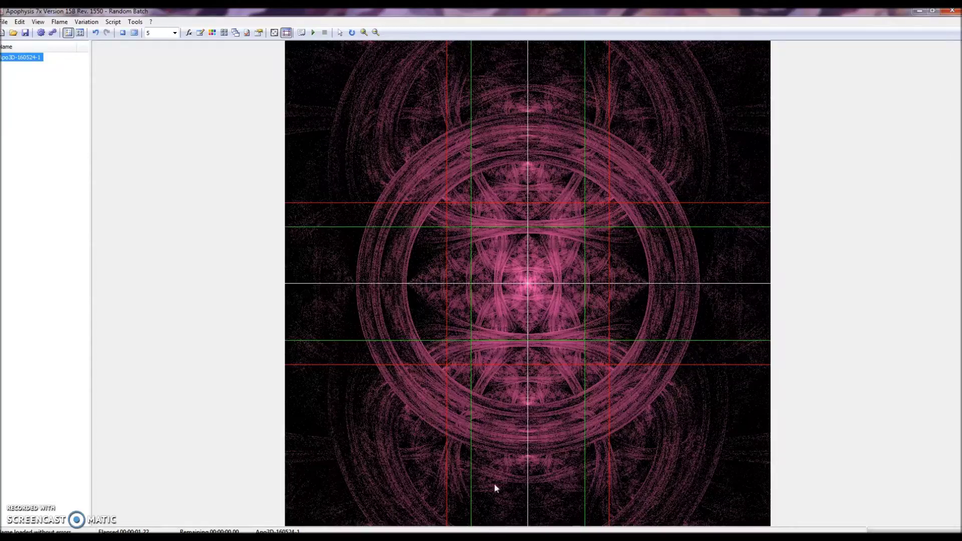
# Reopen the transform editor and scale the Bipolar triangle down about its origin to about 0.853
pyautogui.click(188, 33)
pyautogui.click(402, 364)
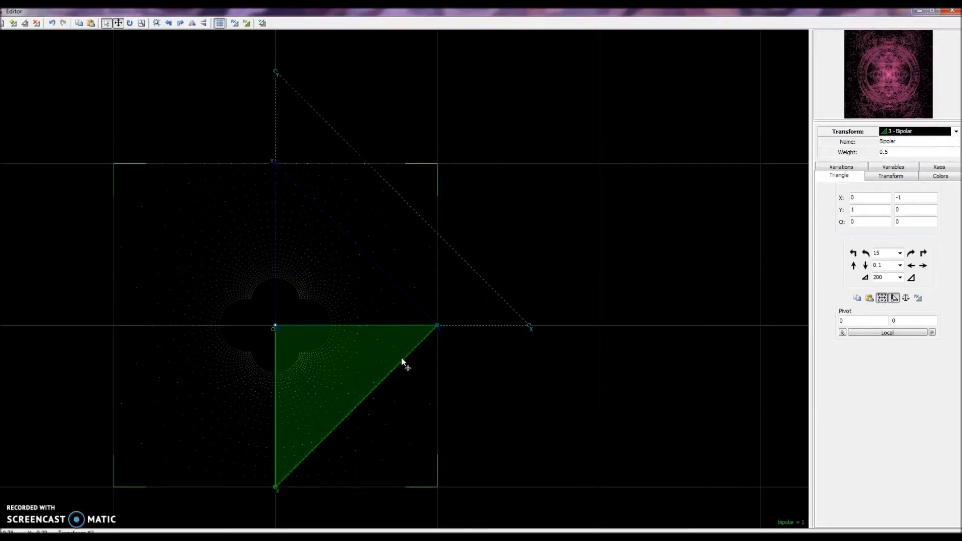
pyautogui.moveTo(404, 360); pyautogui.dragTo(385, 357)
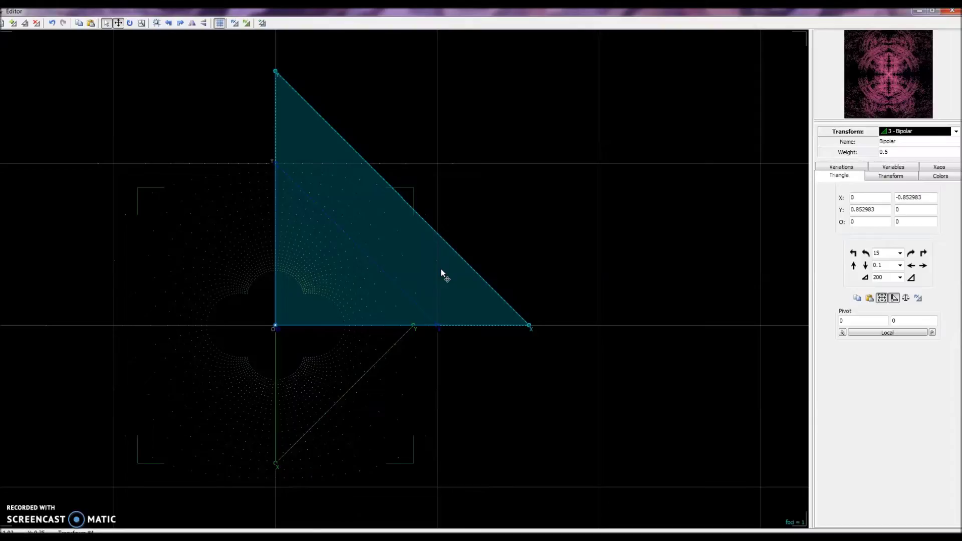
# Rename the Foci transform as "Foci Don't touch!"
pyautogui.click(915, 131)
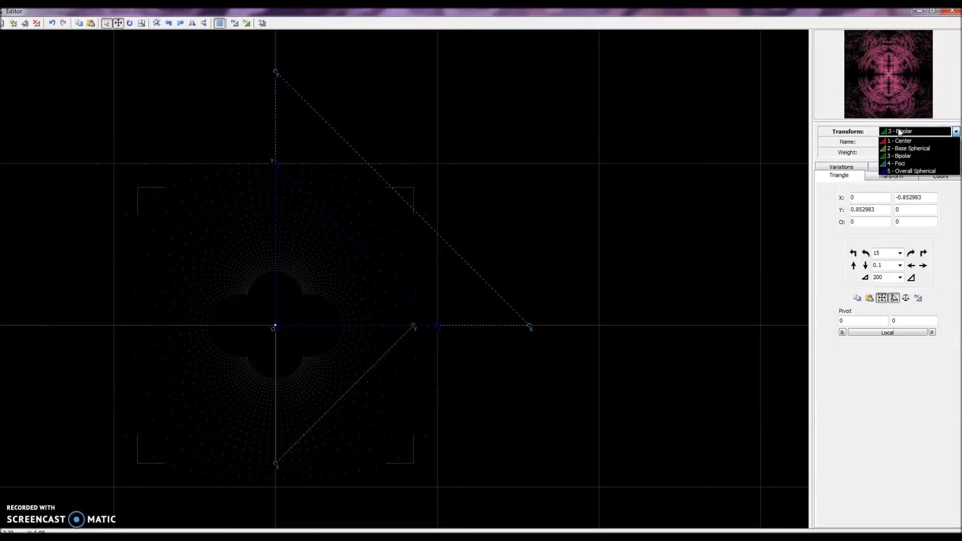
pyautogui.click(912, 161)
pyautogui.click(909, 141)
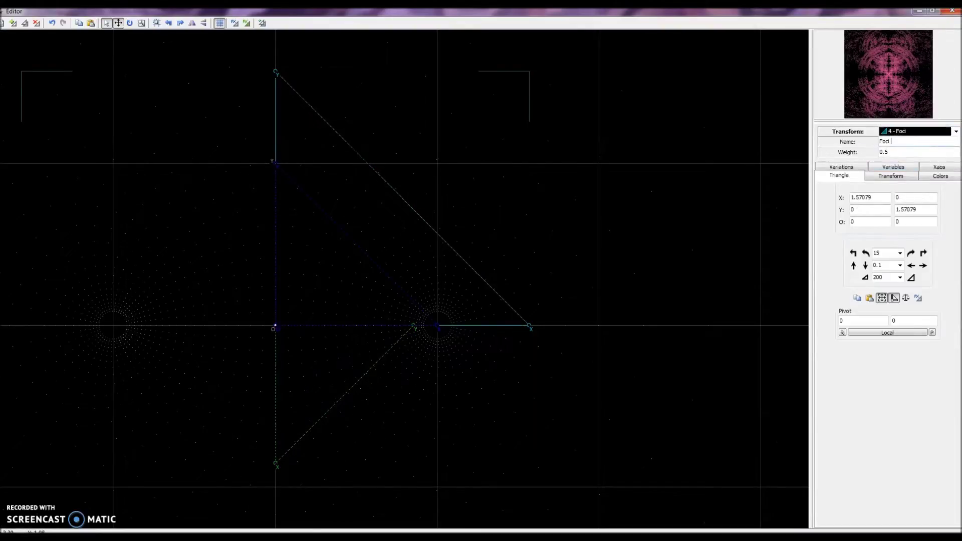
pyautogui.write("Don't touc")
pyautogui.click(560, 403)
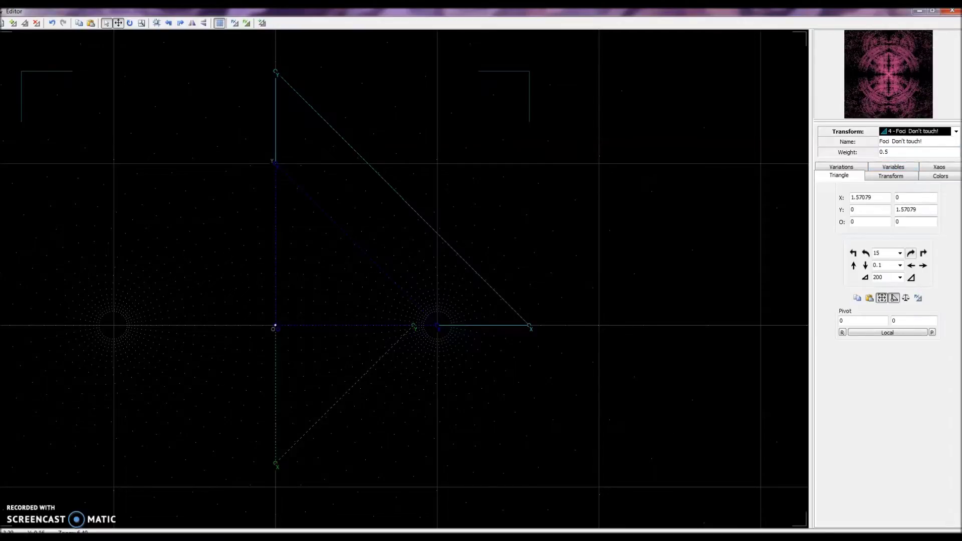
# Scale the Center transform's triangle down by 200 percent, enlarge it to about 0.56, and view the flame in the main window
pyautogui.click(913, 132)
pyautogui.click(905, 141)
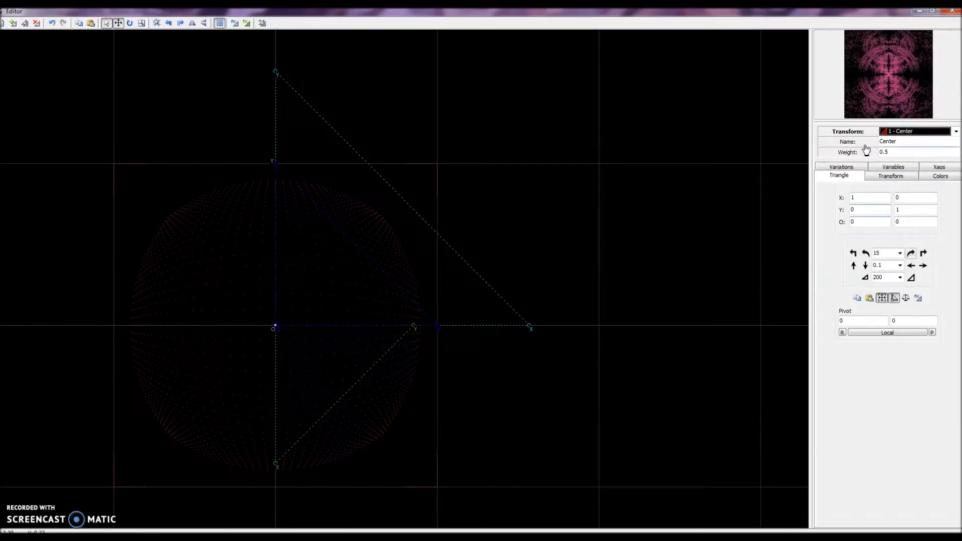
pyautogui.click(865, 278)
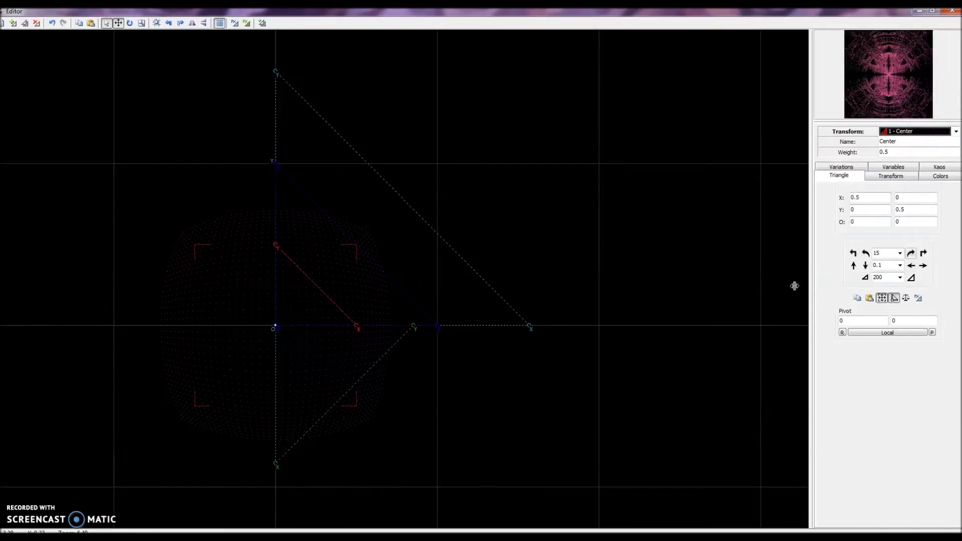
pyautogui.moveTo(328, 299); pyautogui.dragTo(388, 388)
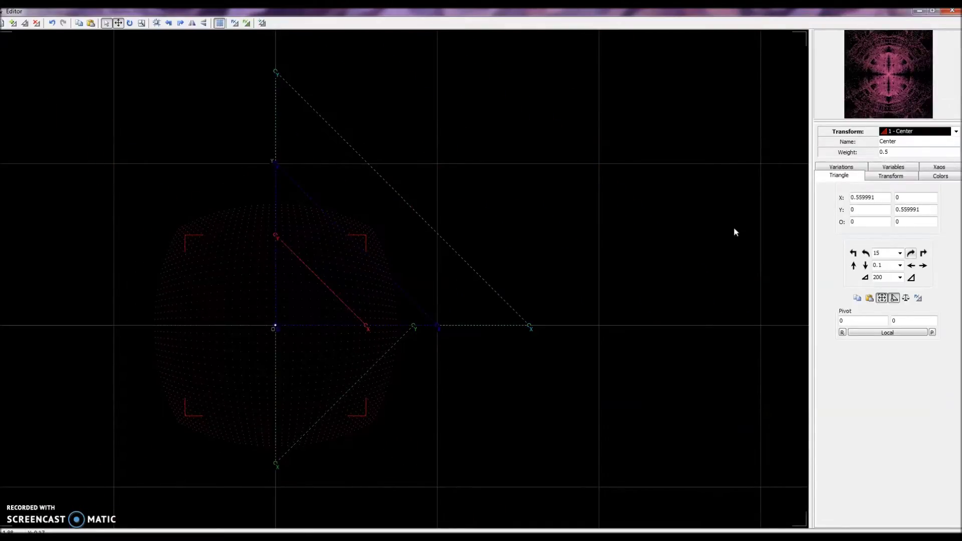
pyautogui.click(953, 11)
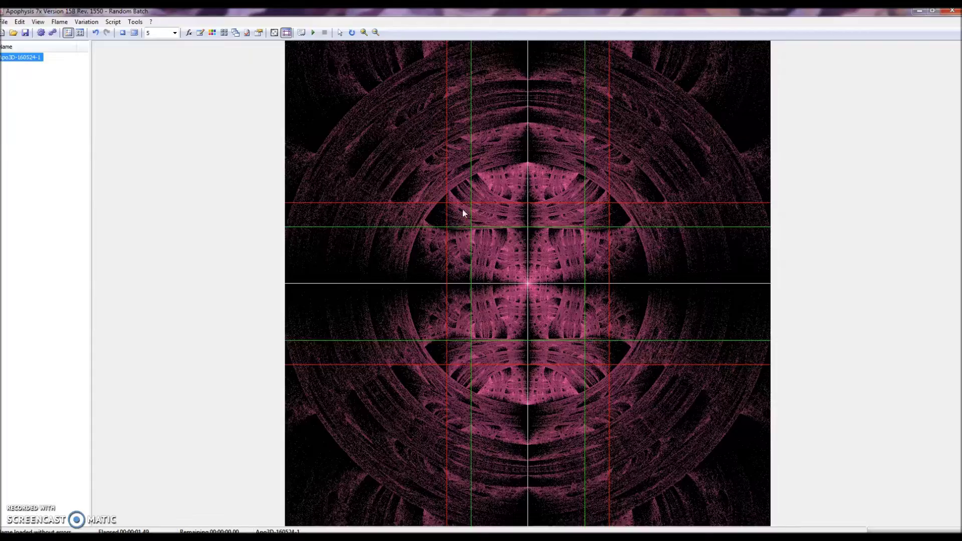
# Shift the Center triangle right by 0.5, reposition its origin freehand at about (0.063, 0.207), and view the flame in the main window
pyautogui.click(189, 33)
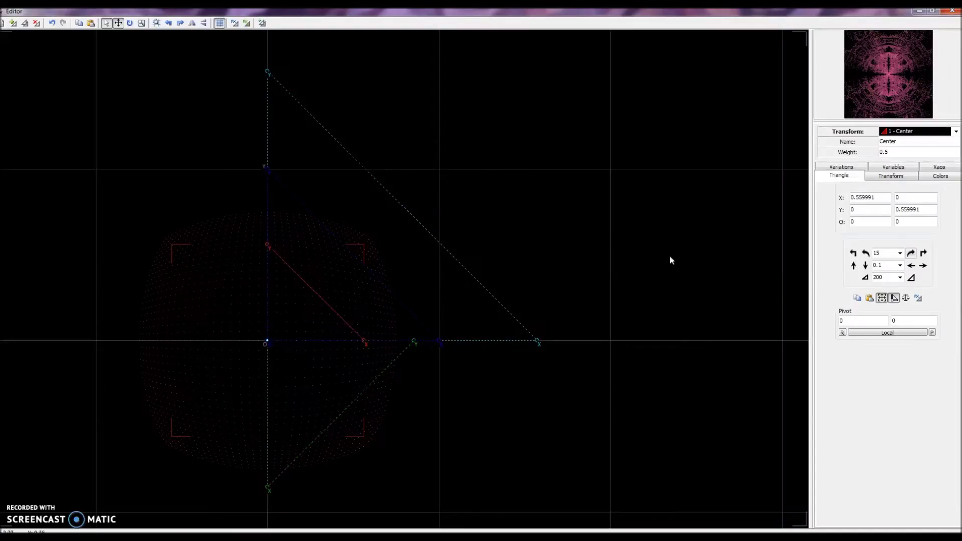
pyautogui.scroll(2, 897, 281)
pyautogui.click(888, 277)
pyautogui.click(923, 266)
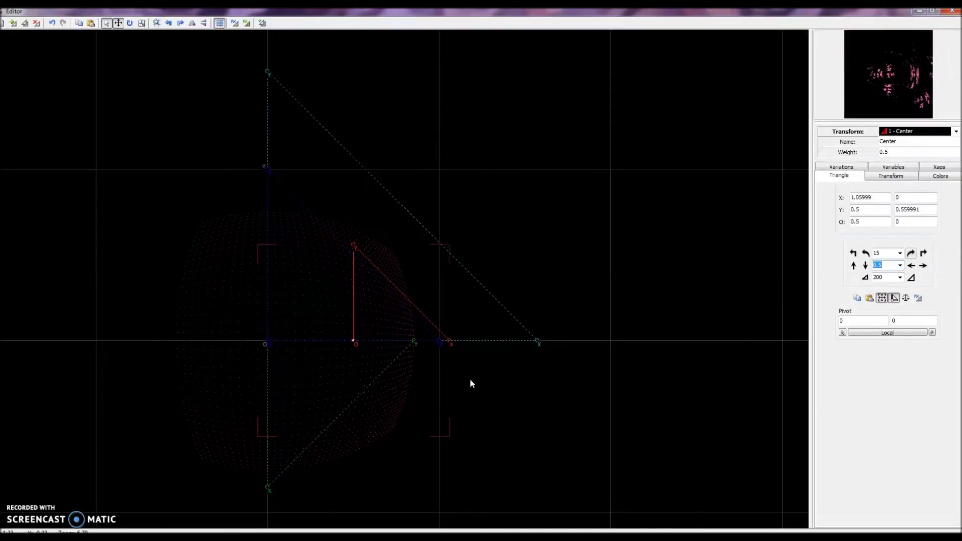
pyautogui.moveTo(354, 341); pyautogui.dragTo(279, 305)
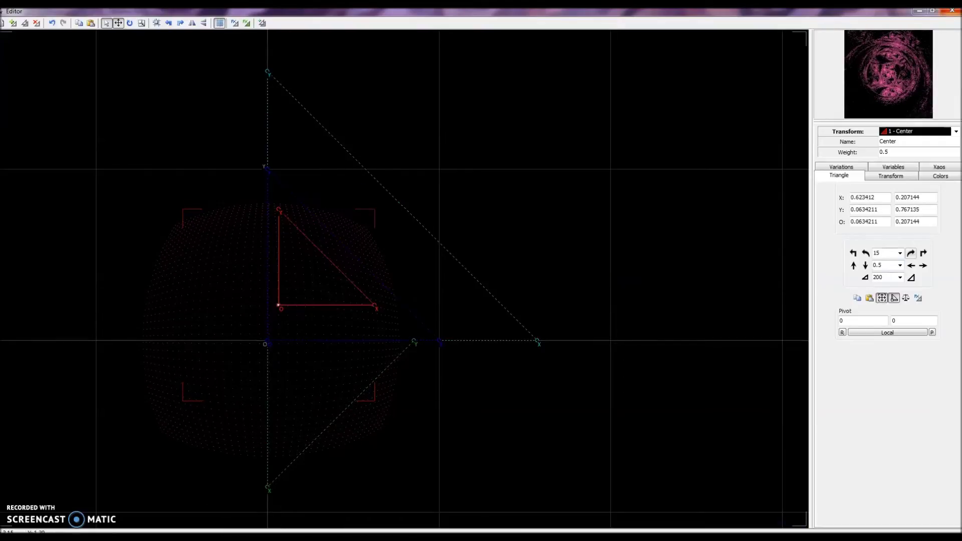
pyautogui.click(953, 11)
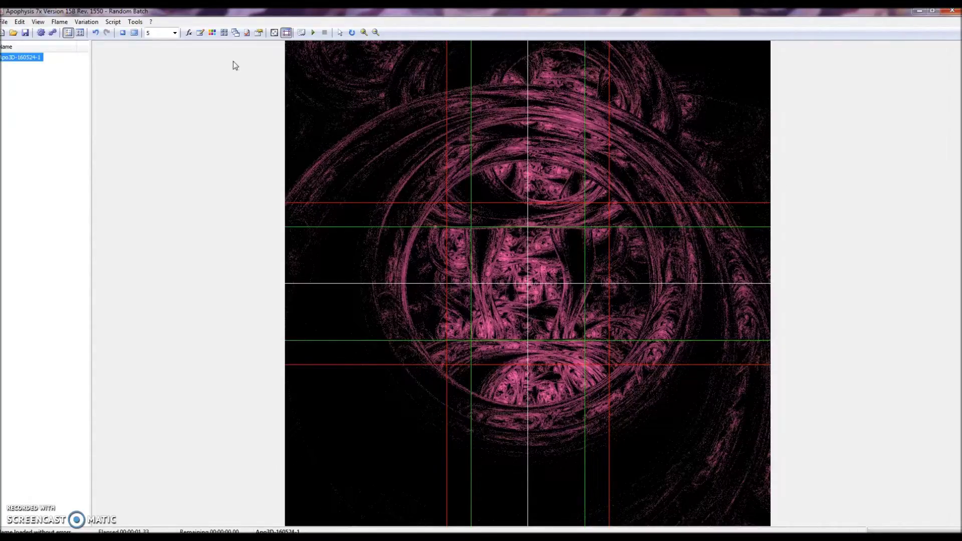
# Move the Bipolar triangle's origin to about (-0.65, -0.08), enlarge the Center triangle to about one grid unit, and view the flame
pyautogui.click(189, 32)
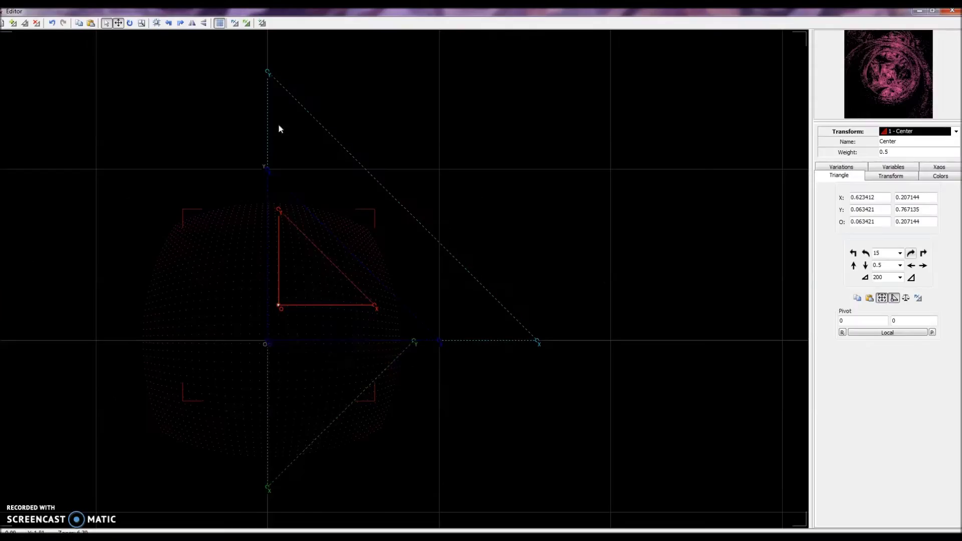
pyautogui.moveTo(325, 396); pyautogui.dragTo(172, 388)
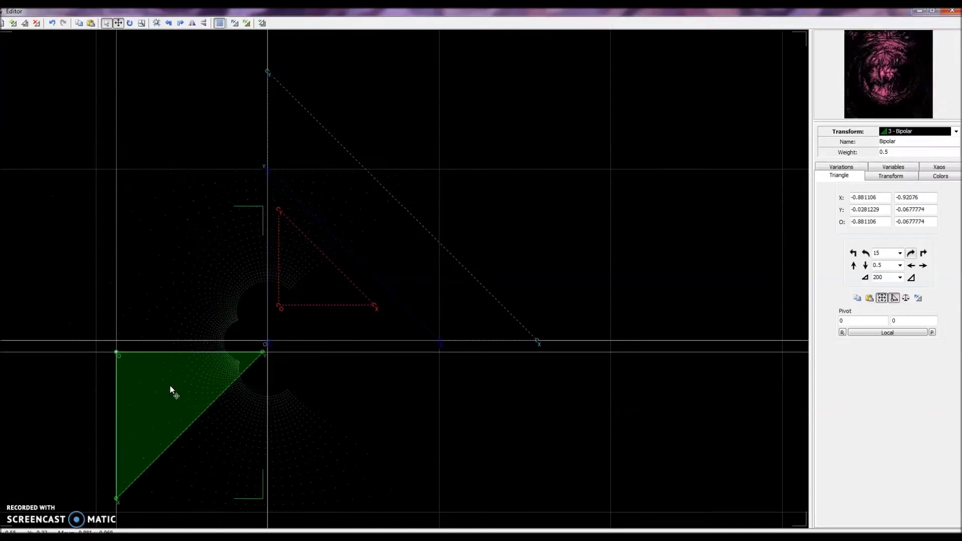
pyautogui.click(372, 251)
pyautogui.click(329, 264)
pyautogui.moveTo(336, 259); pyautogui.dragTo(372, 223)
pyautogui.moveTo(185, 377); pyautogui.dragTo(228, 382)
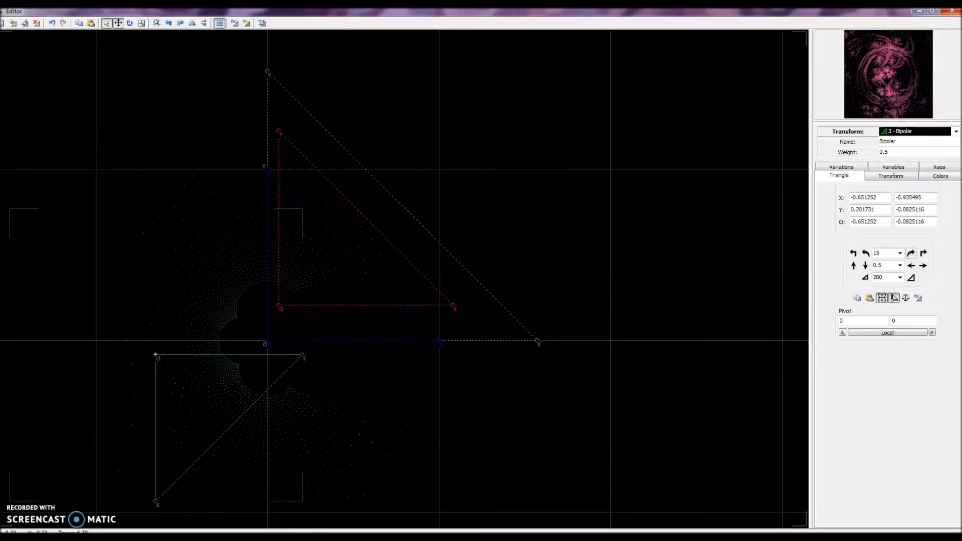
pyautogui.click(952, 10)
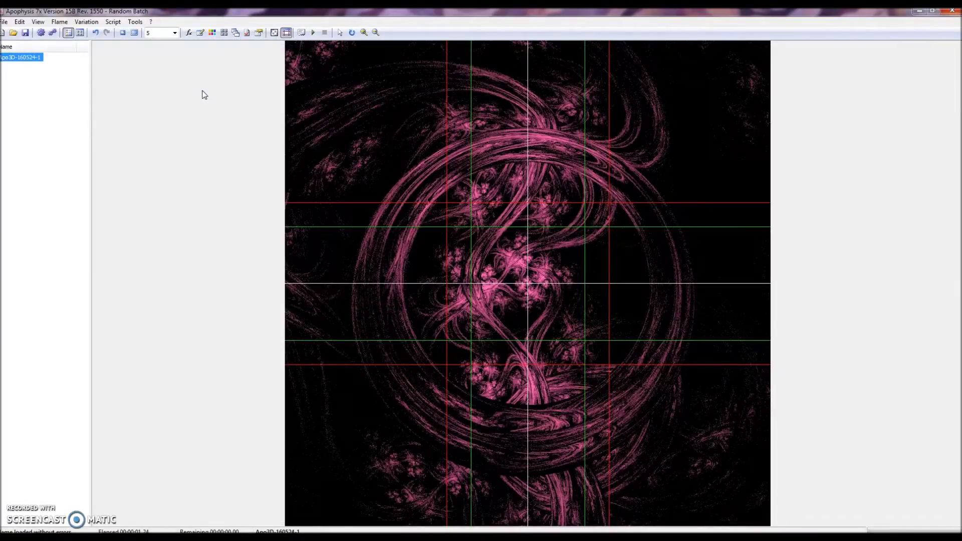
# Resize the flame image to 600 x 900 and reduce its scale to about 14.43
pyautogui.click(235, 34)
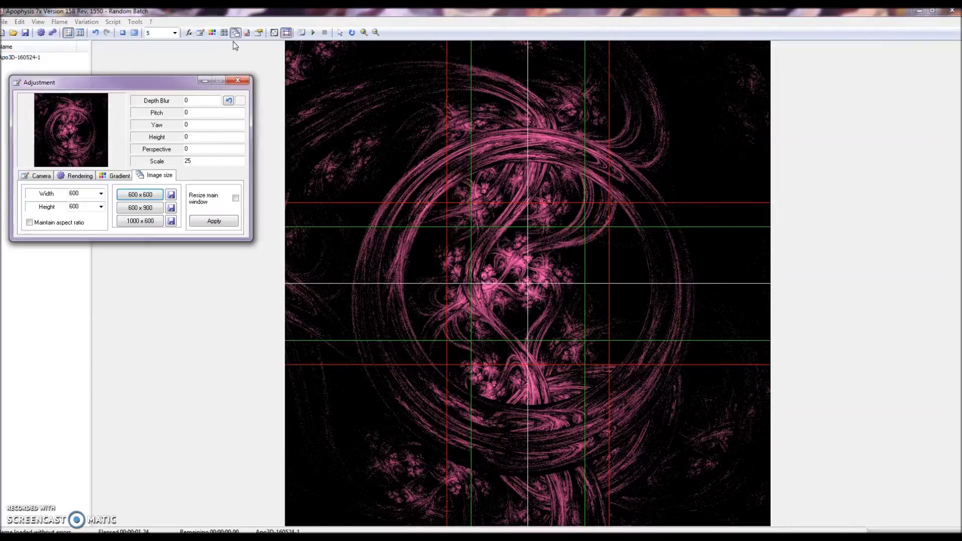
pyautogui.click(144, 209)
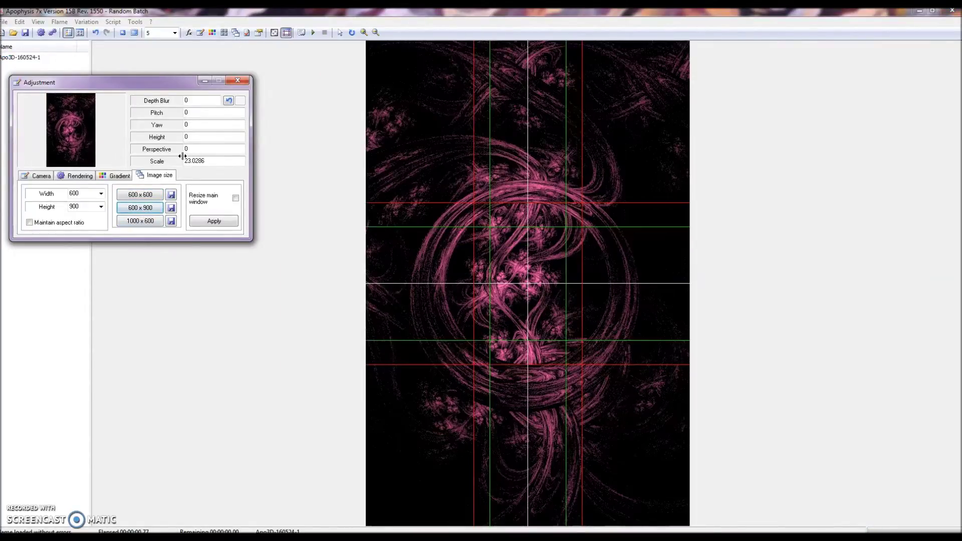
pyautogui.moveTo(171, 164); pyautogui.dragTo(172, 165)
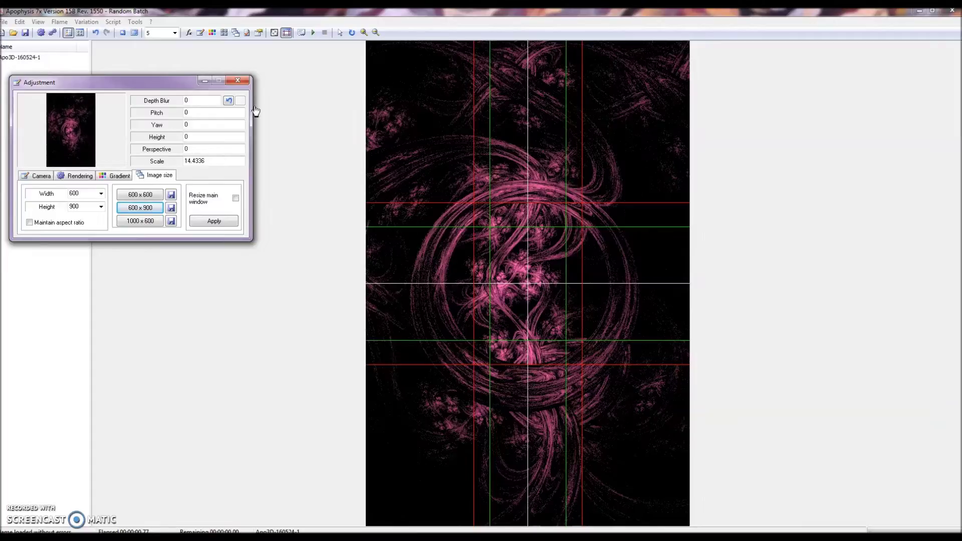
pyautogui.click(238, 81)
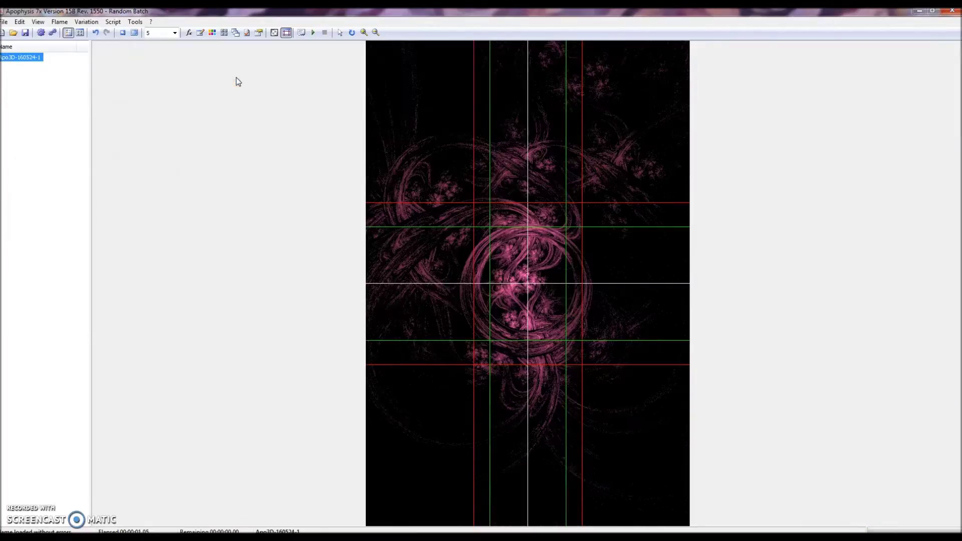
# Move the Bipolar triangle's origin to about (0.05, -0.34), and shrink the Base Spherical triangle to about 0.43 with its origin at about (-0.12, 0.23)
pyautogui.click(189, 33)
pyautogui.moveTo(294, 375); pyautogui.dragTo(392, 429)
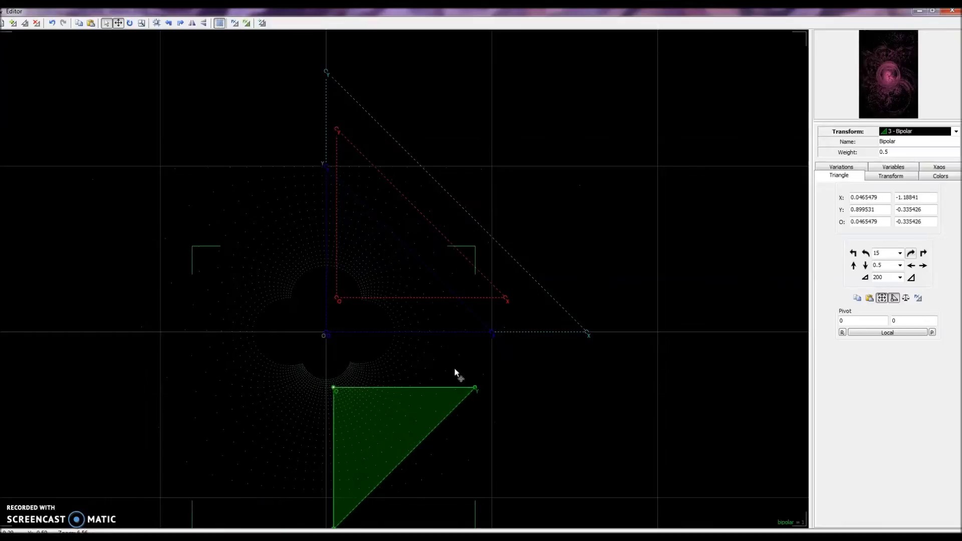
pyautogui.click(906, 132)
pyautogui.click(903, 149)
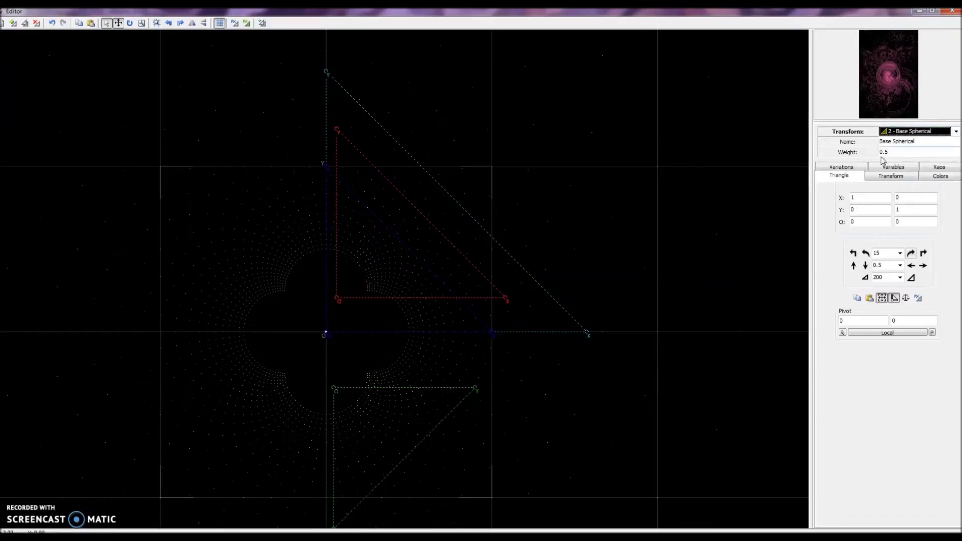
pyautogui.click(912, 266)
pyautogui.moveTo(281, 279); pyautogui.dragTo(333, 138)
pyautogui.moveTo(323, 83); pyautogui.dragTo(328, 264)
# Move the Overall Spherical triangle's origin to about (-0.39, -0.53), shrink it to about 0.55, and view the flame in the main window
pyautogui.moveTo(452, 316); pyautogui.dragTo(389, 403)
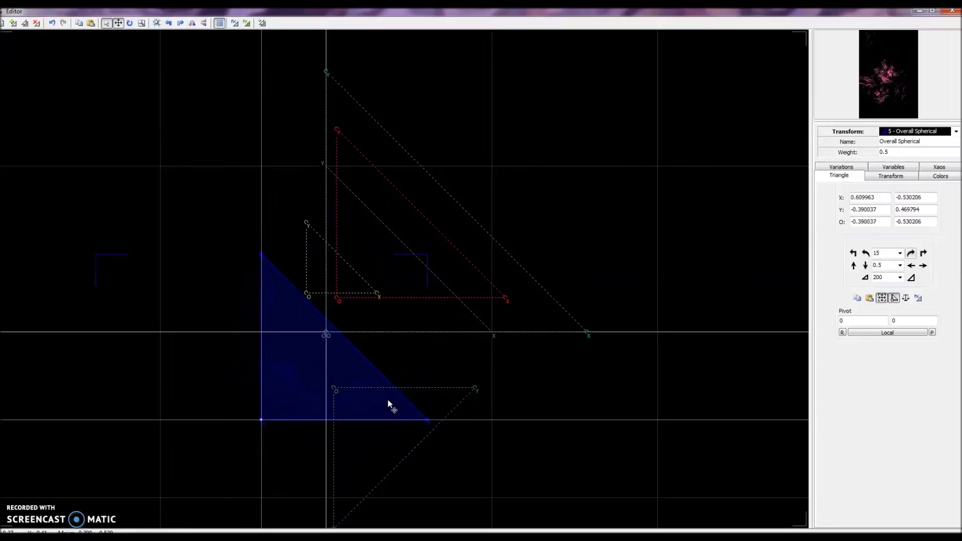
pyautogui.moveTo(367, 365); pyautogui.dragTo(331, 406)
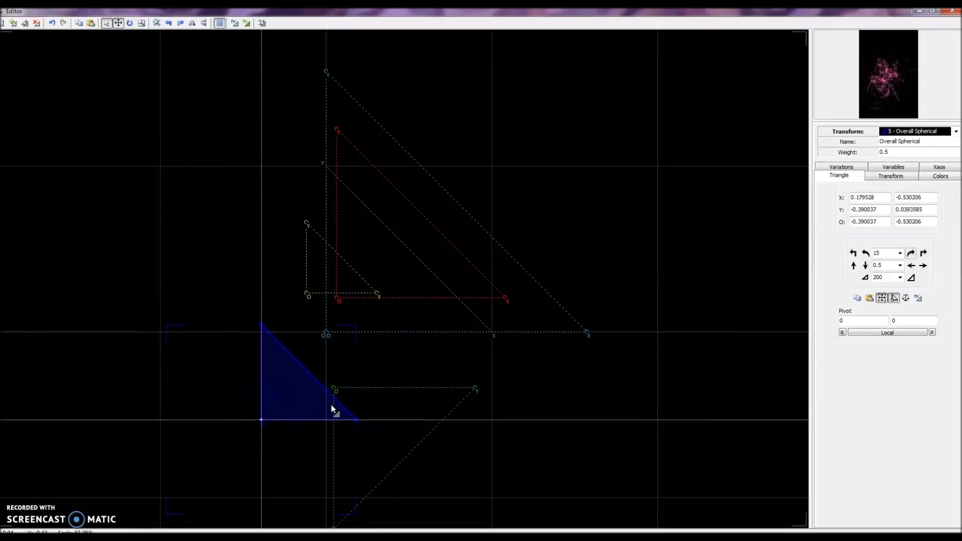
pyautogui.click(952, 11)
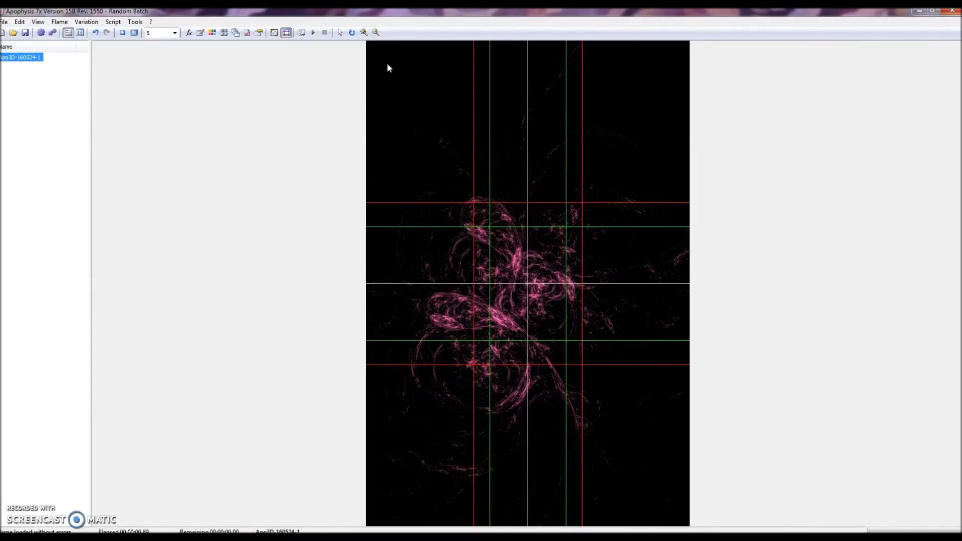
# Move the Overall Spherical triangle's origin to about (0.24, 0) and the Bipolar triangle's to about (-0.70, 0.27), and view the flame
pyautogui.click(189, 33)
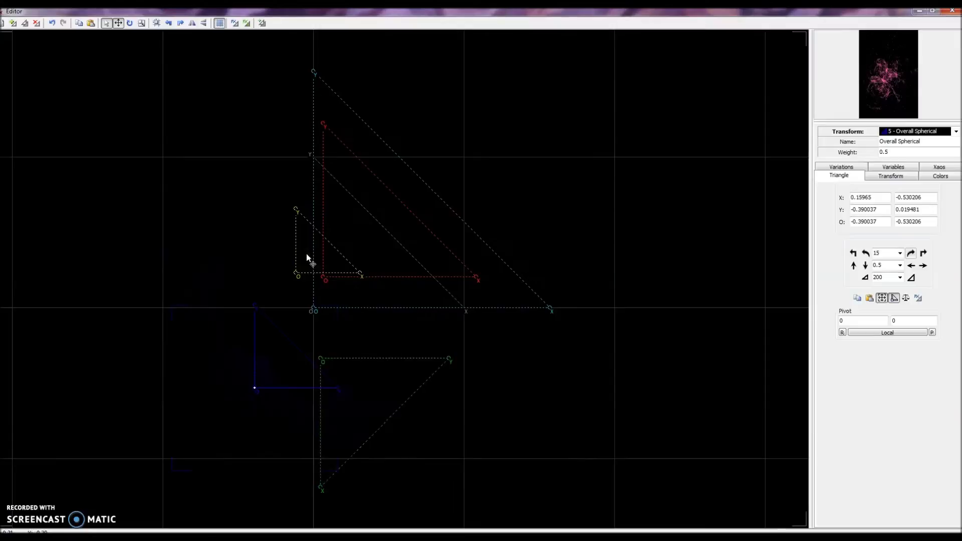
pyautogui.moveTo(289, 366); pyautogui.dragTo(364, 302)
pyautogui.moveTo(366, 382); pyautogui.dragTo(253, 292)
pyautogui.moveTo(377, 318); pyautogui.dragTo(395, 305)
pyautogui.click(952, 10)
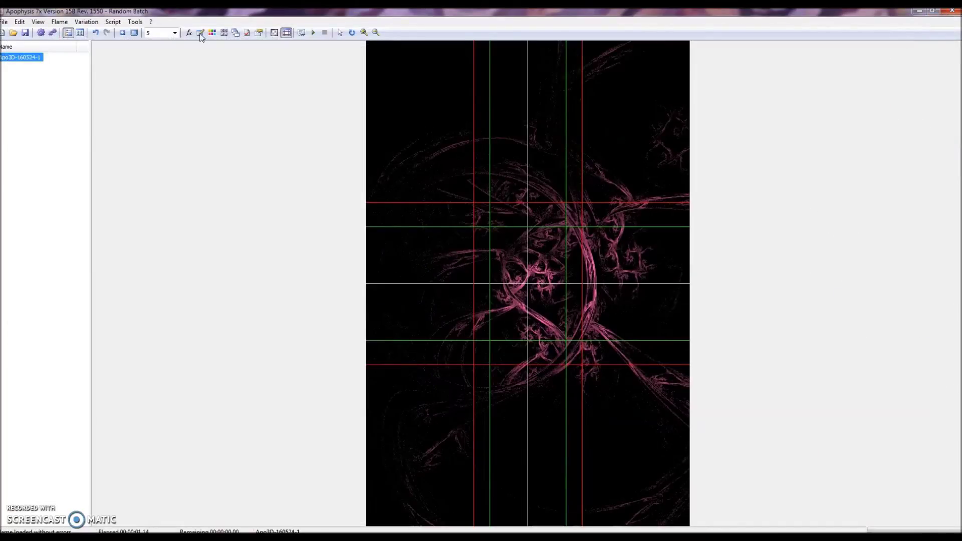
# Try different weights on the Center and Base Spherical transforms, including 4.24 on Center
pyautogui.click(187, 34)
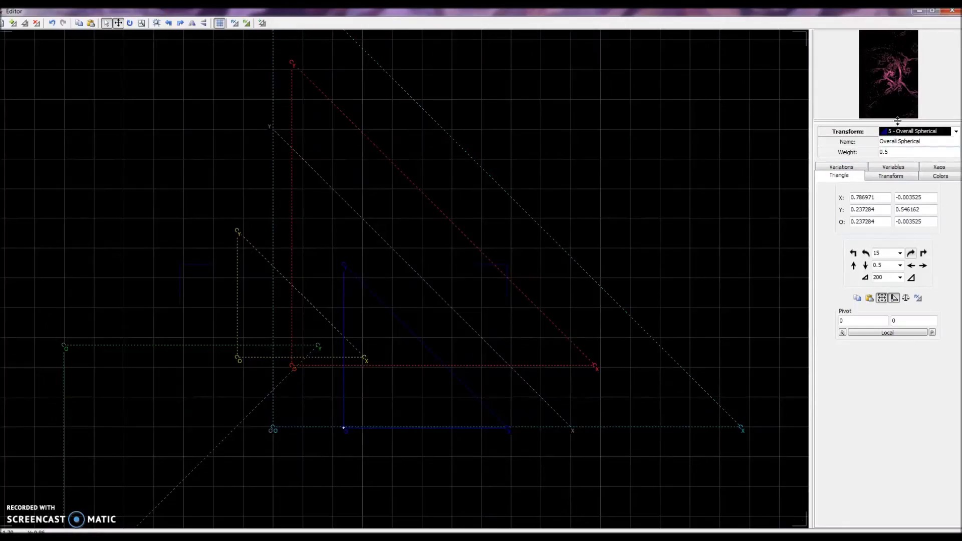
pyautogui.click(900, 132)
pyautogui.click(901, 131)
pyautogui.click(900, 131)
pyautogui.click(900, 140)
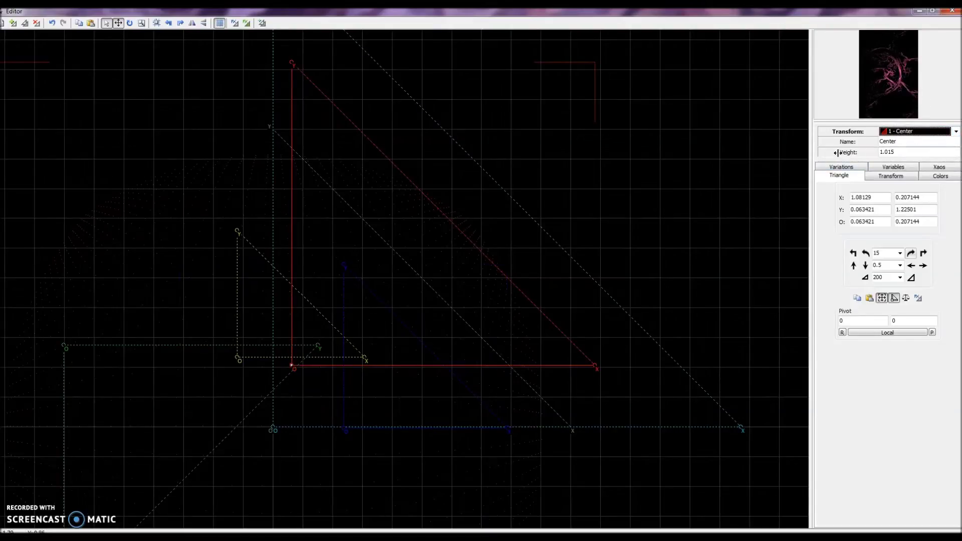
pyautogui.click(905, 133)
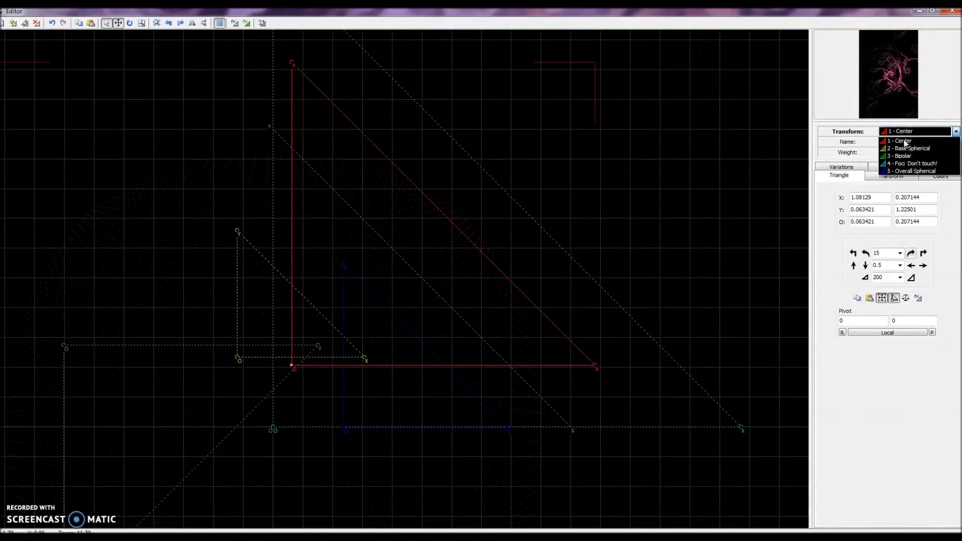
pyautogui.click(908, 148)
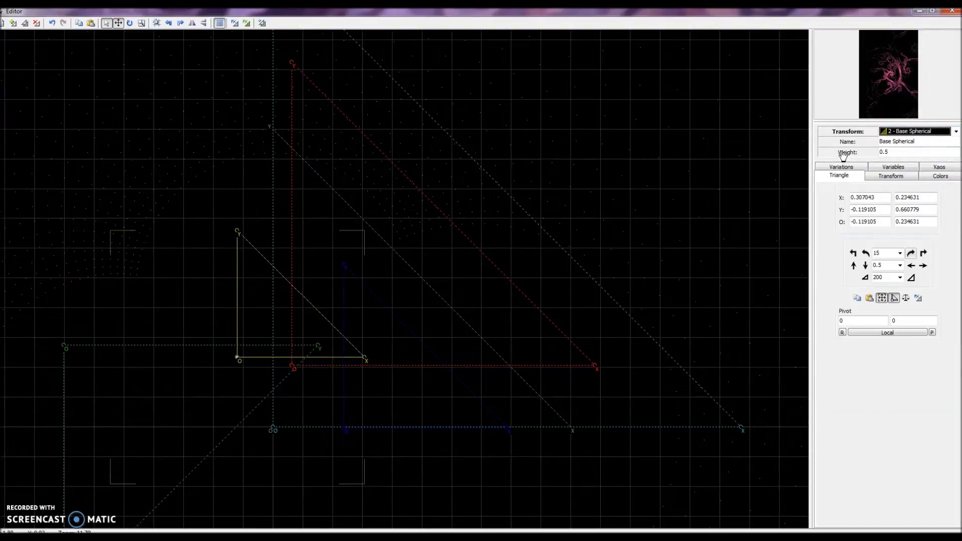
pyautogui.moveTo(816, 147); pyautogui.dragTo(792, 151)
pyautogui.click(922, 131)
pyautogui.click(910, 143)
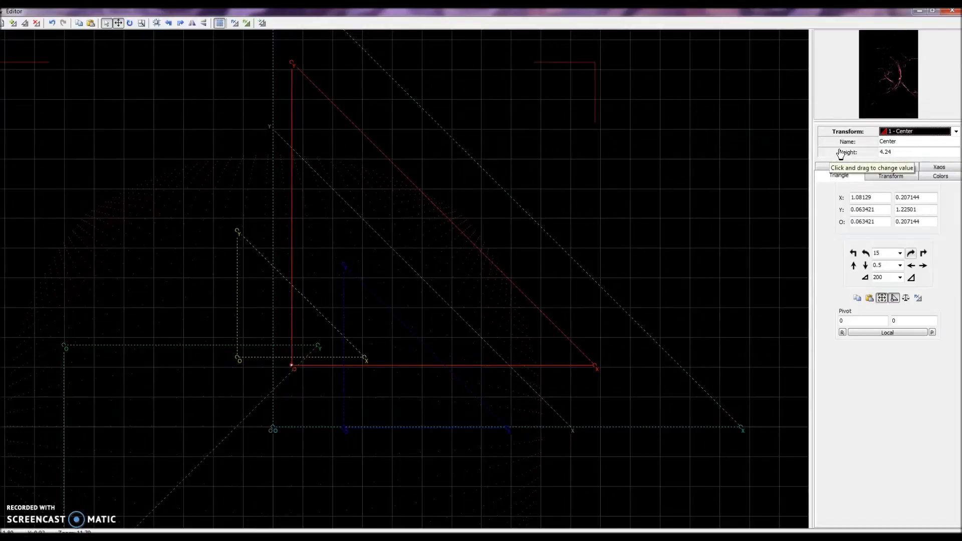
pyautogui.moveTo(831, 156); pyautogui.dragTo(847, 154)
# Raise the Base Spherical transform's weight to about 2.67, move its triangle's origin to about (-0.13, 0.37), and view the flame
pyautogui.click(902, 132)
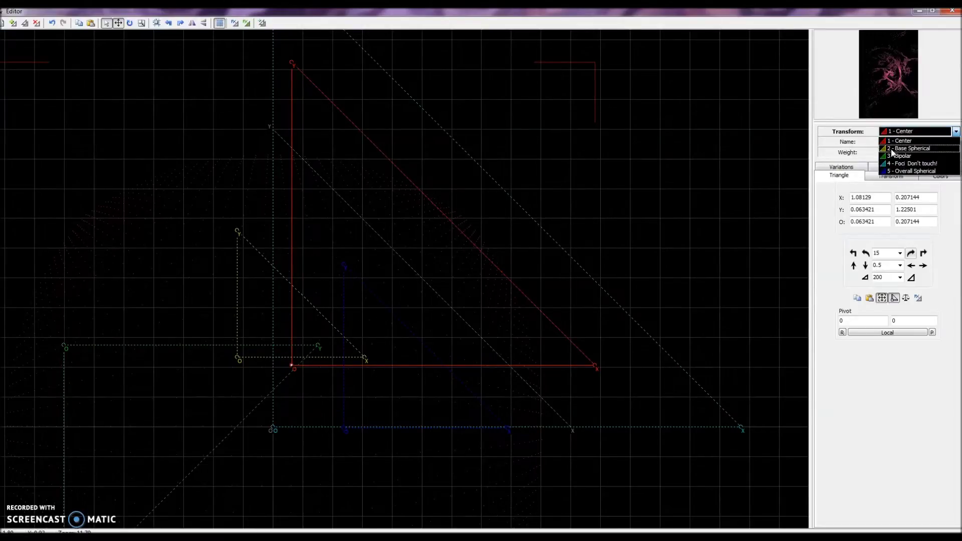
pyautogui.click(903, 143)
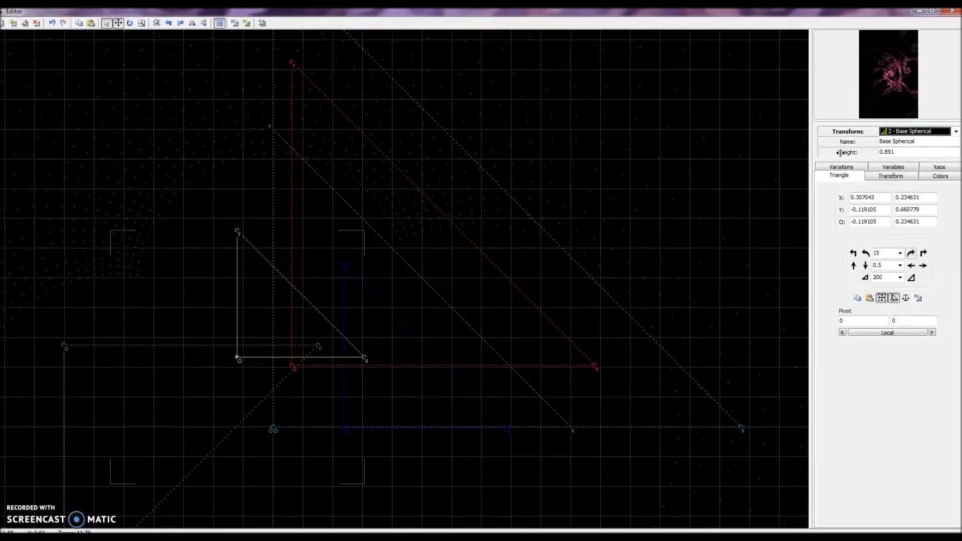
pyautogui.moveTo(846, 153); pyautogui.dragTo(827, 159)
pyautogui.moveTo(264, 295); pyautogui.dragTo(261, 250)
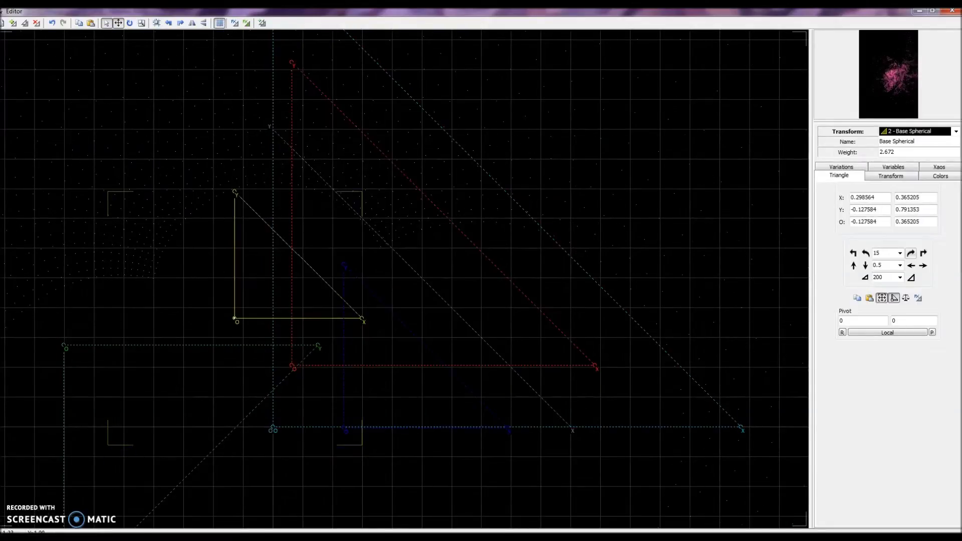
pyautogui.click(947, 15)
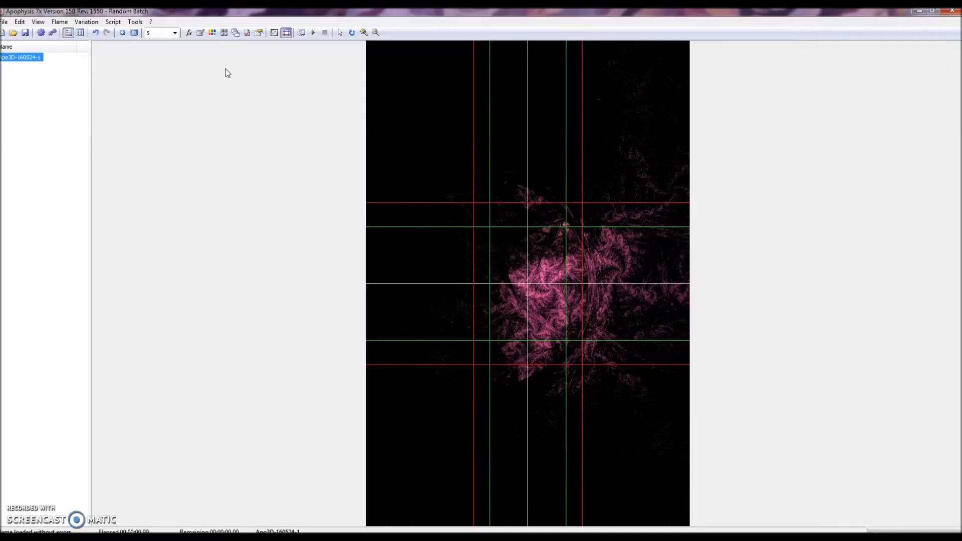
# Move the Bipolar triangle's origin to about (-0.66, 0.10) and set the transform's bipolar_shift variable to 1
pyautogui.click(189, 33)
pyautogui.moveTo(189, 405); pyautogui.dragTo(301, 376)
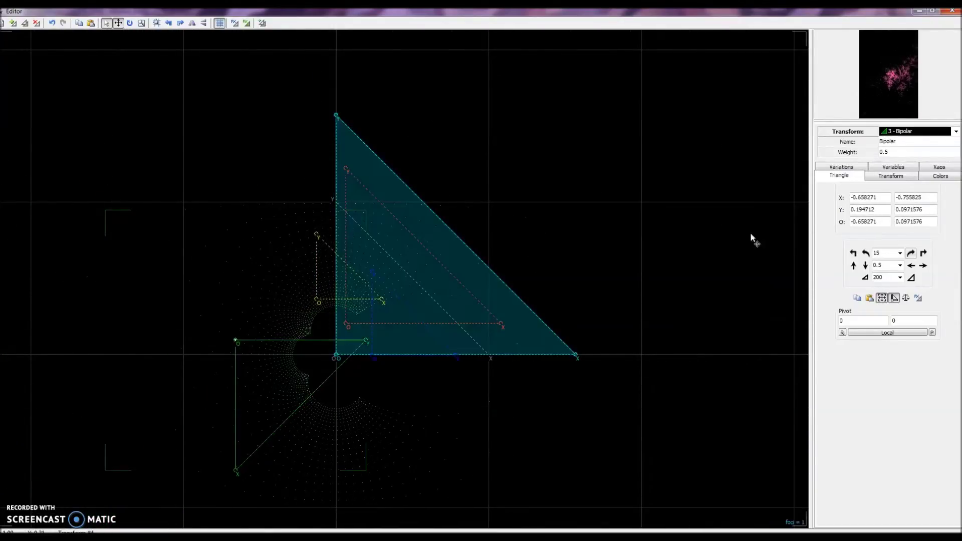
pyautogui.click(896, 175)
pyautogui.click(897, 168)
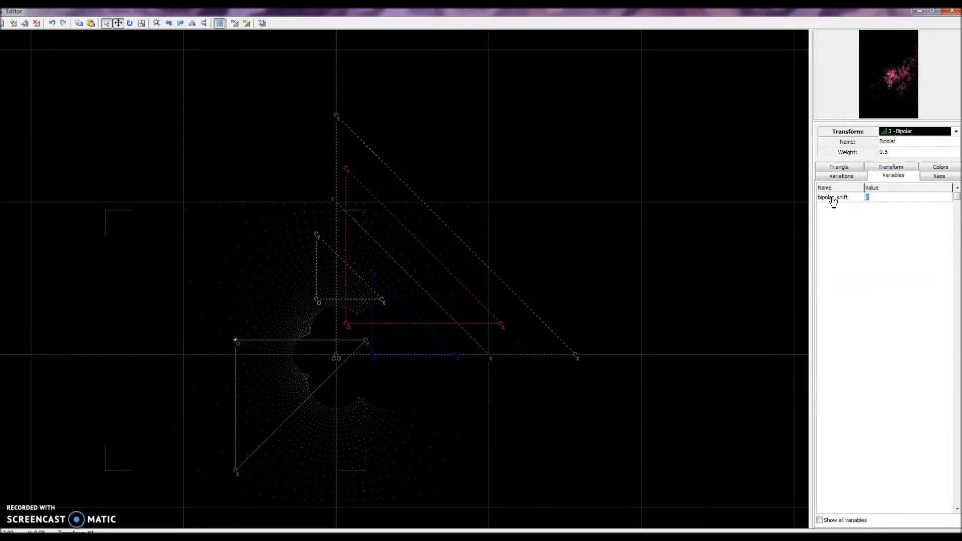
pyautogui.write('1')
pyautogui.click(833, 200)
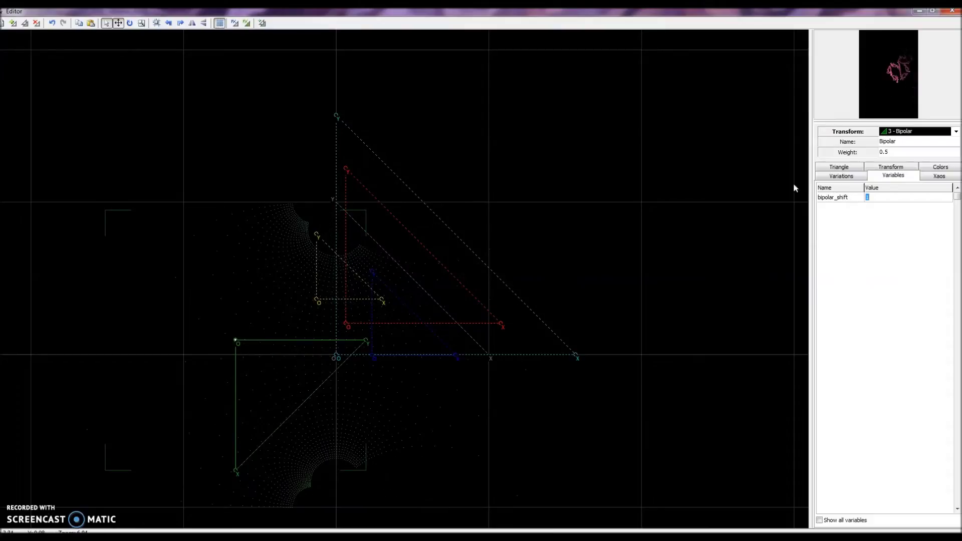
# Reposition the triangle origins: Bipolar at about (-1.24, -0.28), Base Spherical at about (0.01, 0.29), and Overall Spherical at about (0.09, 0.02)
pyautogui.click(329, 361)
pyautogui.moveTo(289, 413); pyautogui.dragTo(224, 406)
pyautogui.moveTo(325, 269); pyautogui.dragTo(358, 285)
pyautogui.moveTo(428, 339); pyautogui.dragTo(371, 333)
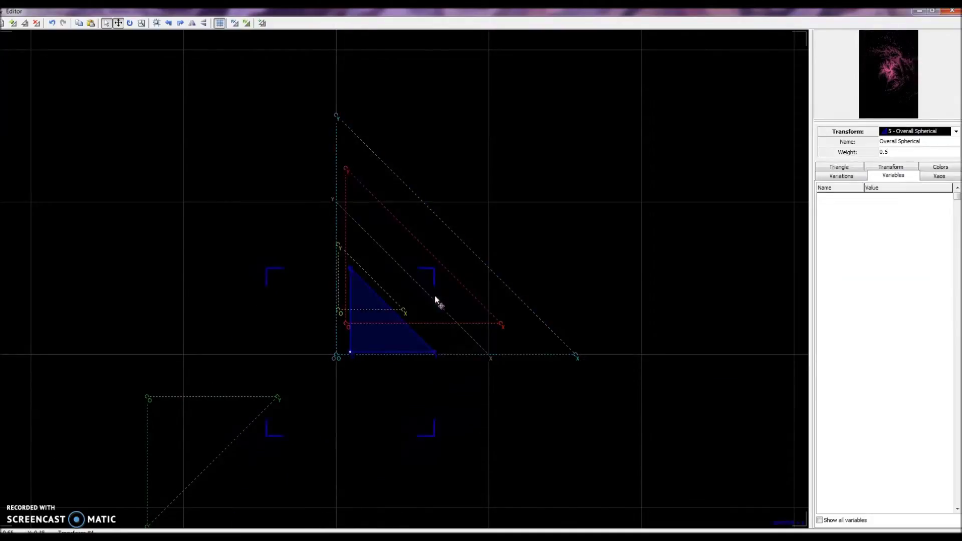
# Reset the Center triangle, and zoom the flame in the main window in on the area around its bright core
pyautogui.rightClick(393, 213)
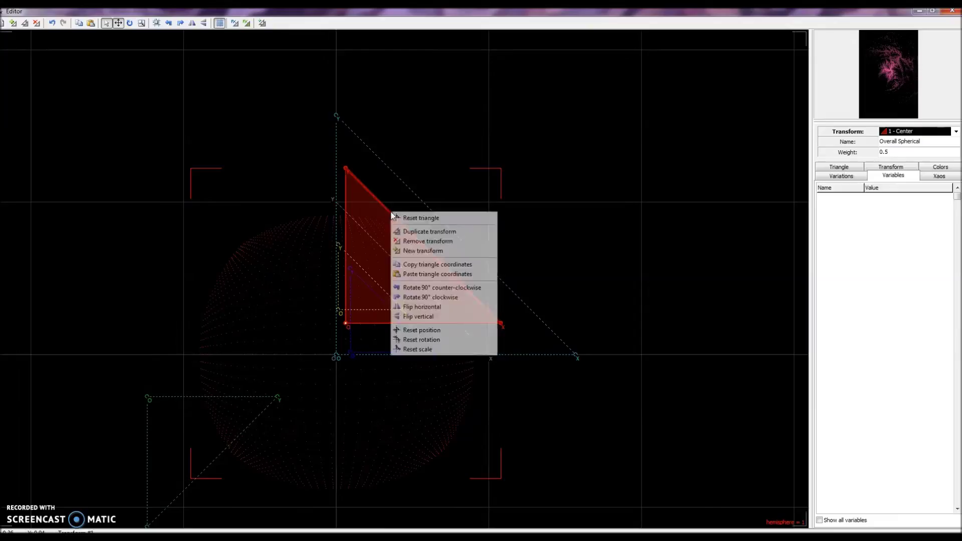
pyautogui.click(402, 215)
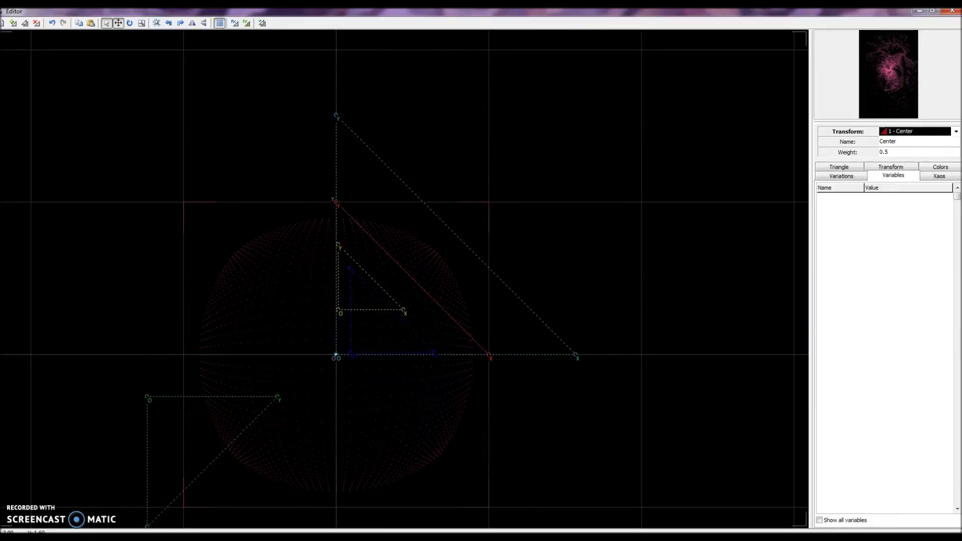
pyautogui.click(952, 12)
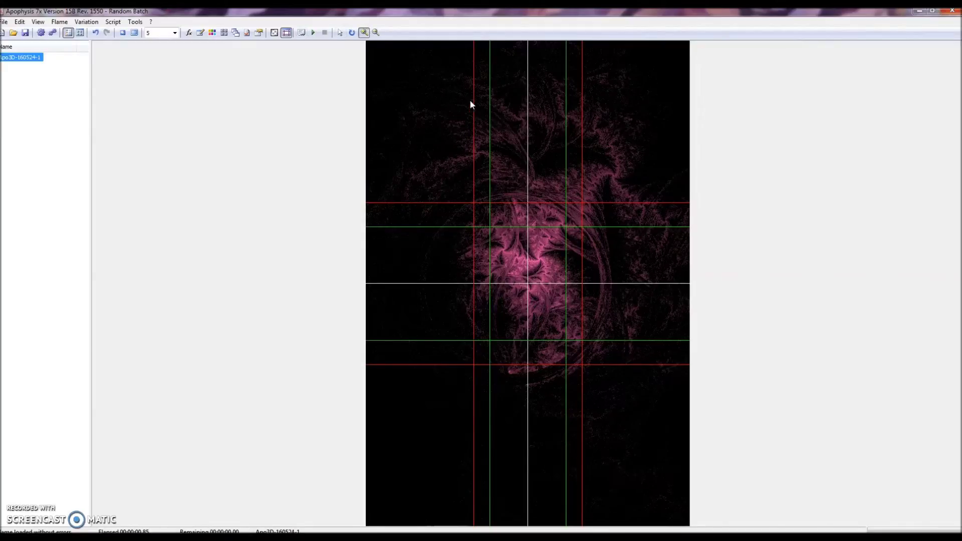
pyautogui.moveTo(585, 209); pyautogui.dragTo(665, 372)
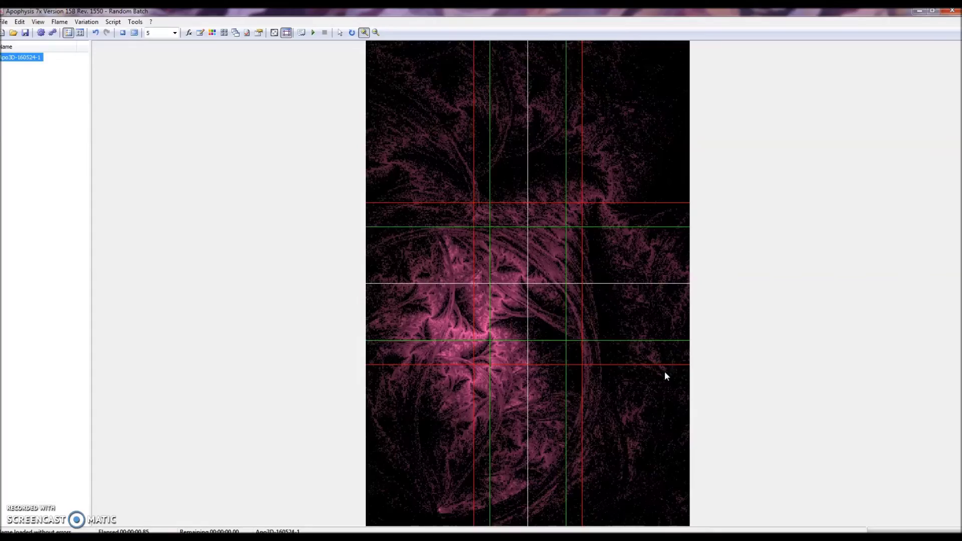
# Set the Base Spherical transform's color to 1.000 and its color speed to 0.84, and view the flame in the main window
pyautogui.click(190, 33)
pyautogui.click(925, 133)
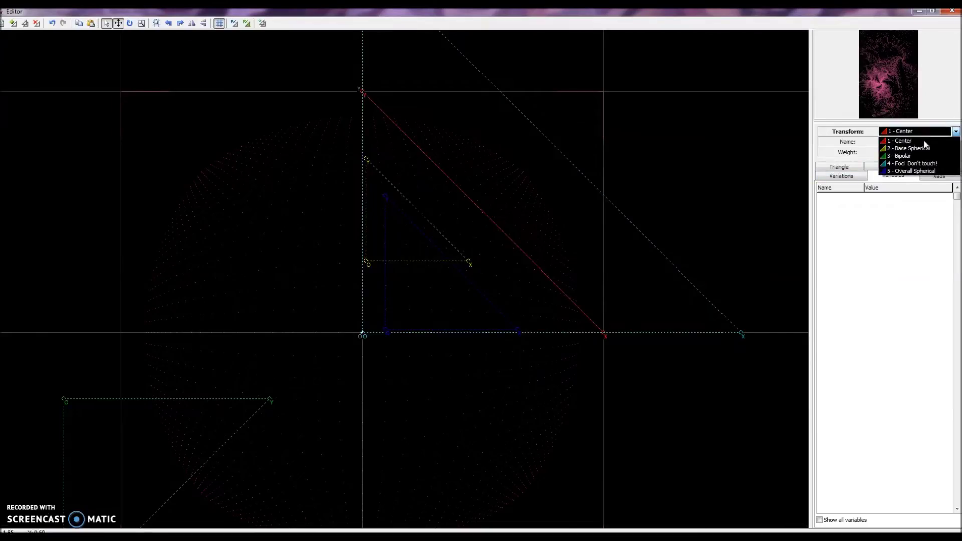
pyautogui.click(928, 149)
pyautogui.click(941, 168)
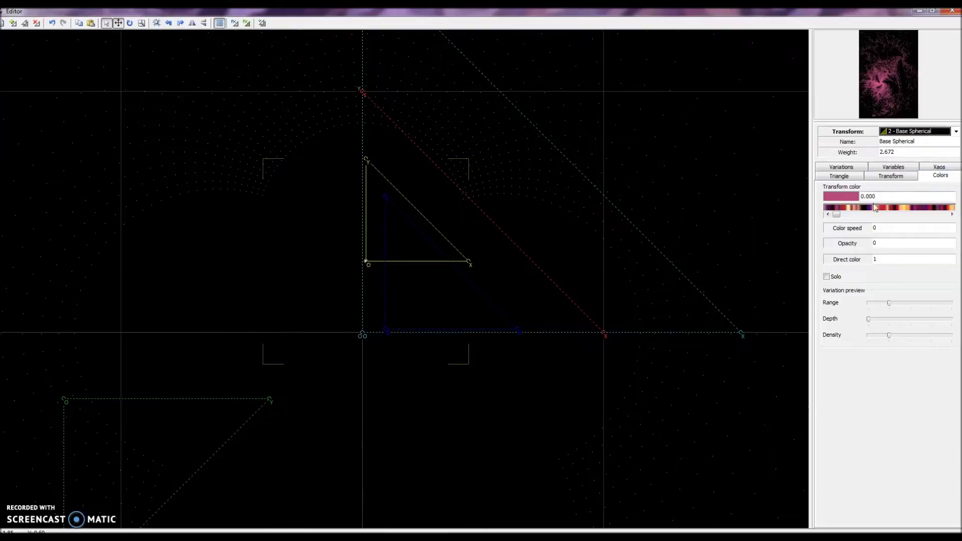
pyautogui.moveTo(837, 216); pyautogui.dragTo(944, 215)
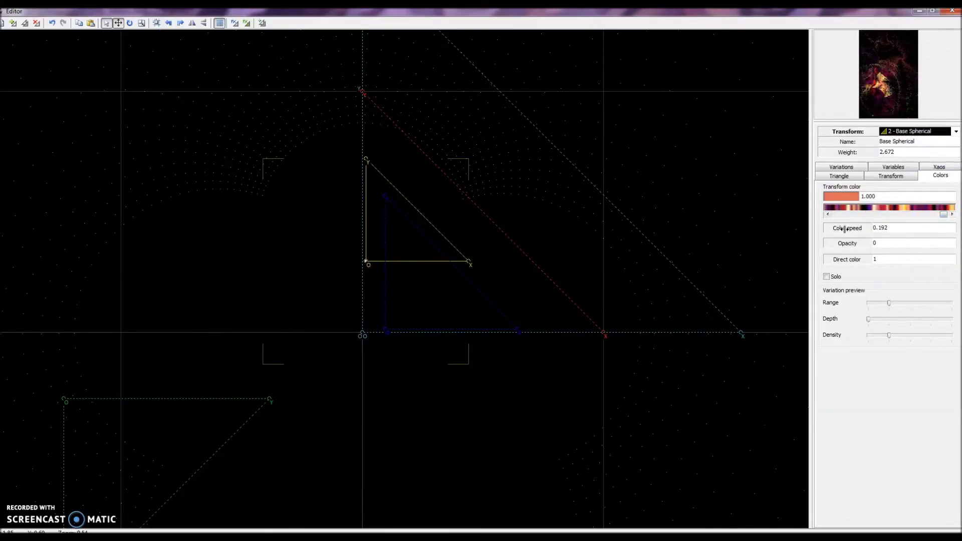
pyautogui.moveTo(841, 228); pyautogui.dragTo(839, 222)
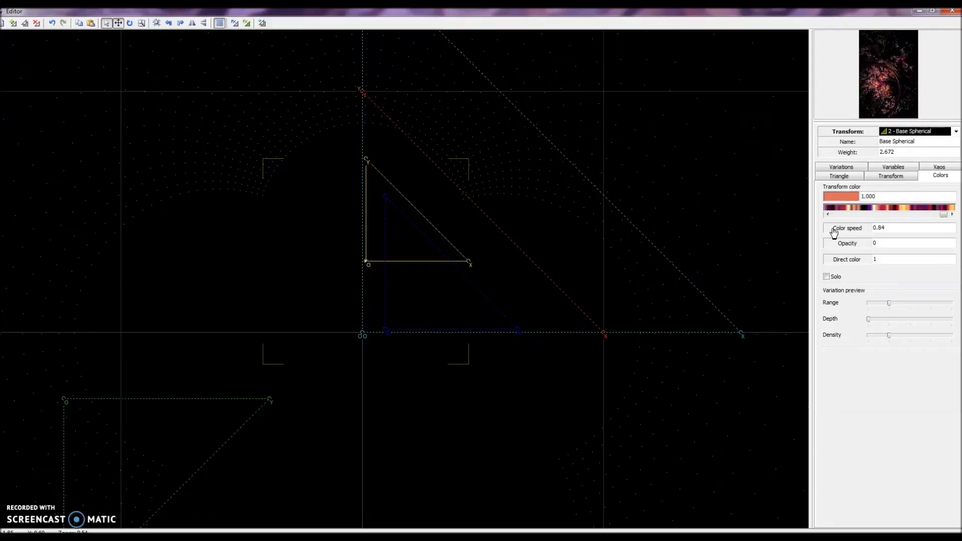
pyautogui.click(914, 11)
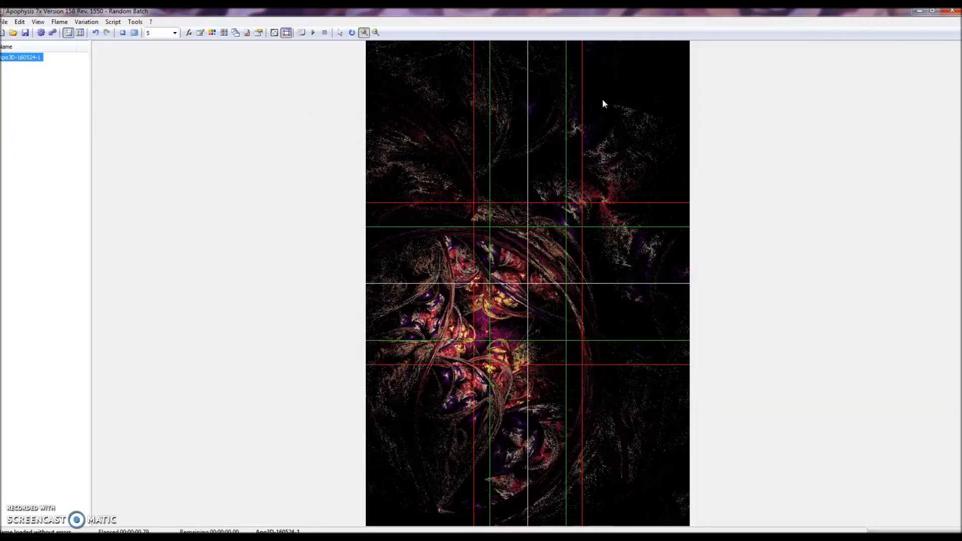
# Move the Bipolar triangle's origin to about (-0.98, -0.10) and shrink the triangle slightly to about 0.81
pyautogui.click(188, 33)
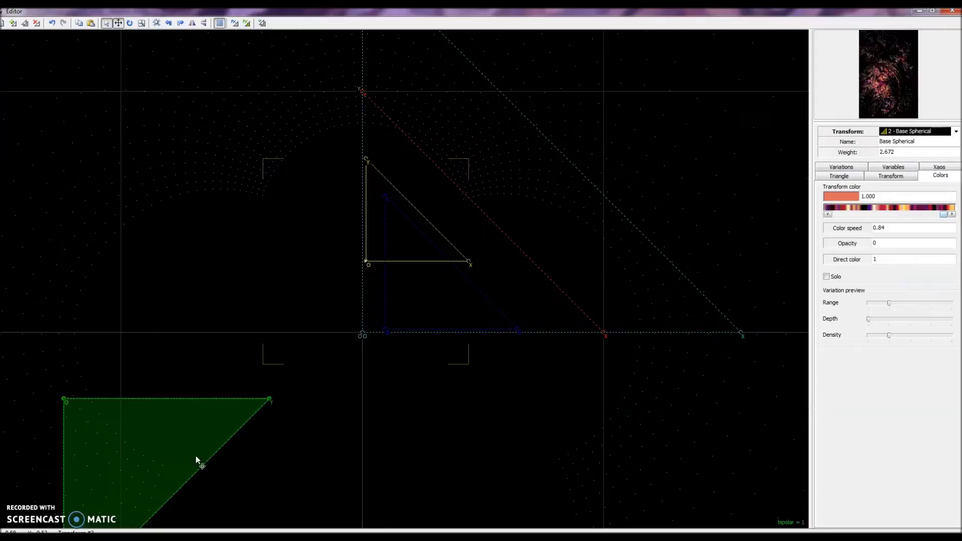
pyautogui.moveTo(213, 457); pyautogui.dragTo(215, 425)
pyautogui.moveTo(150, 451); pyautogui.dragTo(211, 407)
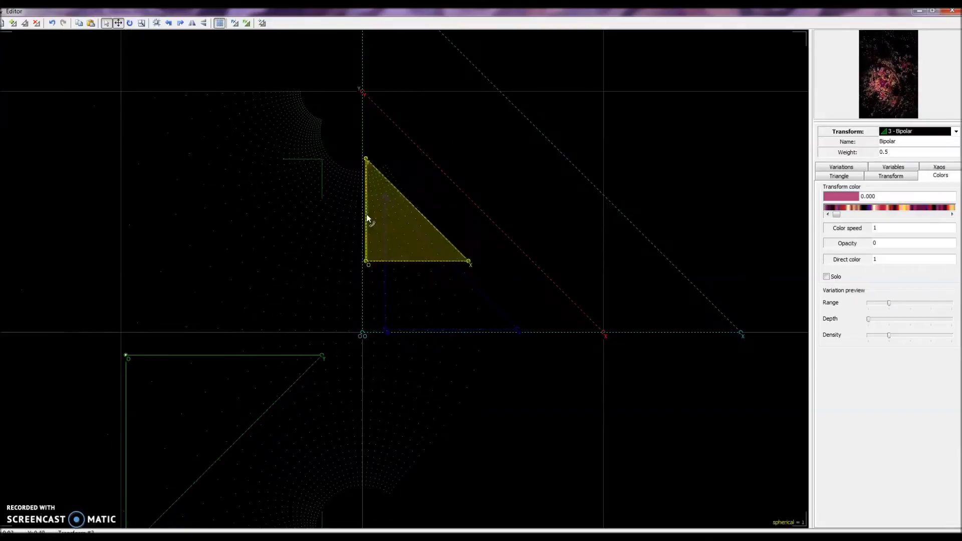
# Move the Base Spherical triangle's origin to about (0.08, 0.13) and the Bipolar triangle's origin to about (-0.93, -0.12)
pyautogui.click(368, 262)
pyautogui.moveTo(366, 262); pyautogui.dragTo(372, 299)
pyautogui.click(237, 384)
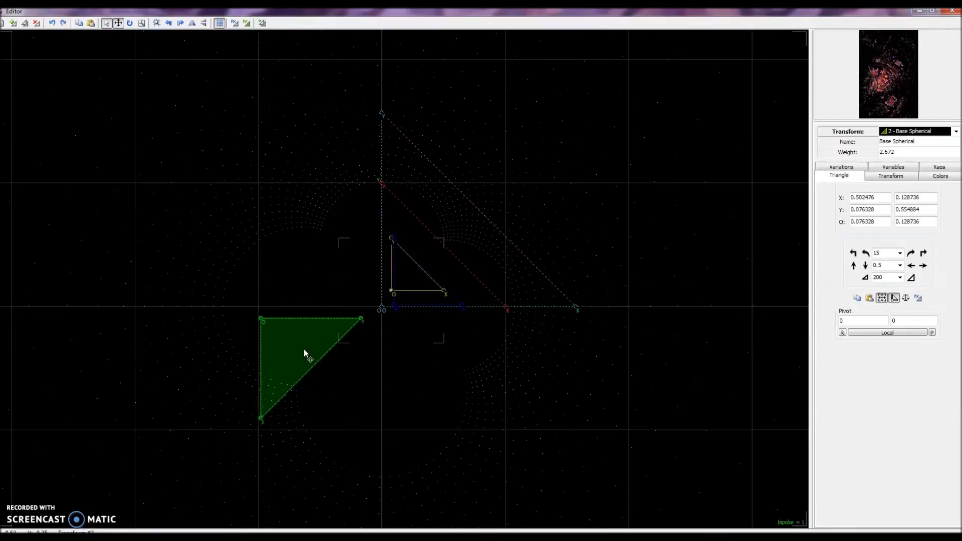
pyautogui.moveTo(304, 352)
pyautogui.mouseDown()
pyautogui.moveTo(279, 361)
pyautogui.moveTo(281, 344)
pyautogui.moveTo(326, 356)
pyautogui.moveTo(351, 343)
pyautogui.moveTo(328, 322)
pyautogui.moveTo(306, 336)
pyautogui.moveTo(310, 352)
pyautogui.mouseUp()
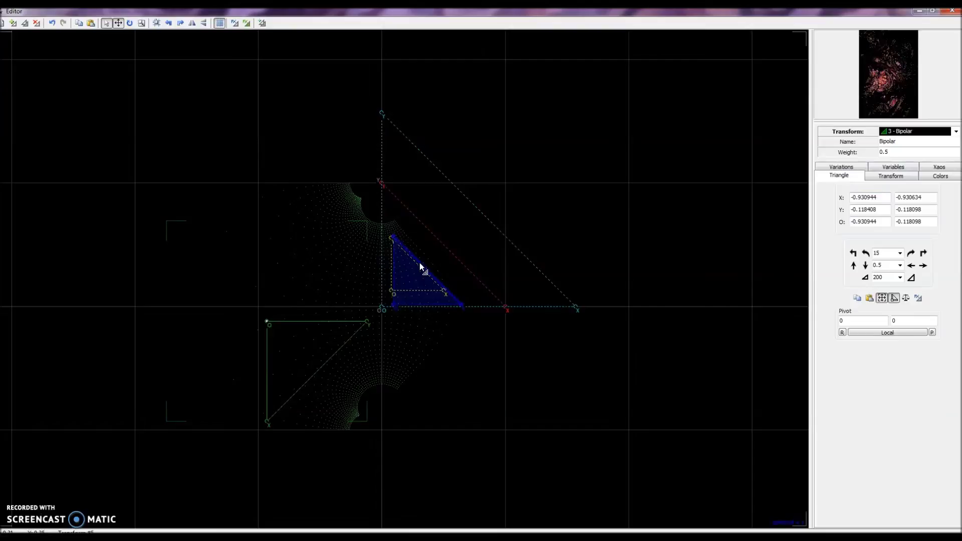
# Enable the post-transforms of the Center and Foci transforms and scale each post triangle down by 200% to 0.5
pyautogui.click(924, 132)
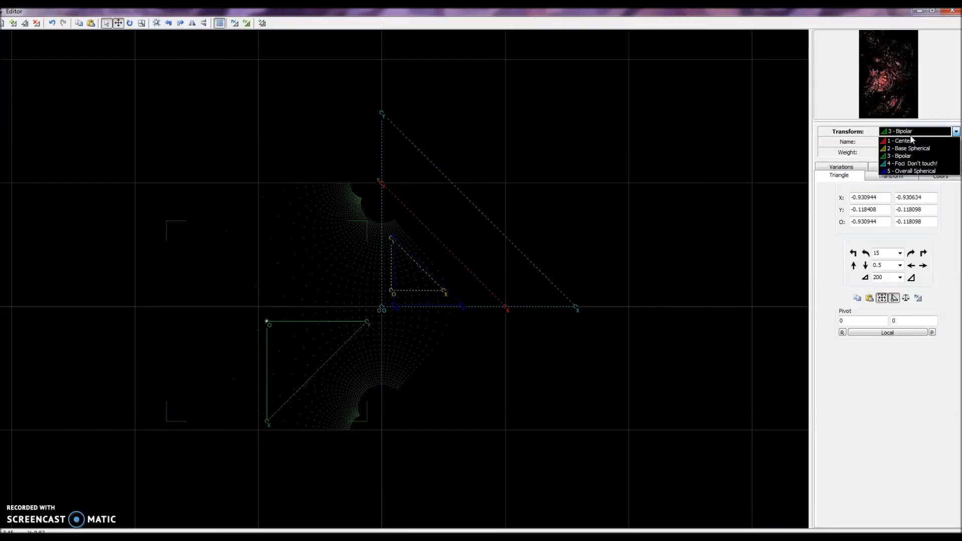
pyautogui.click(907, 141)
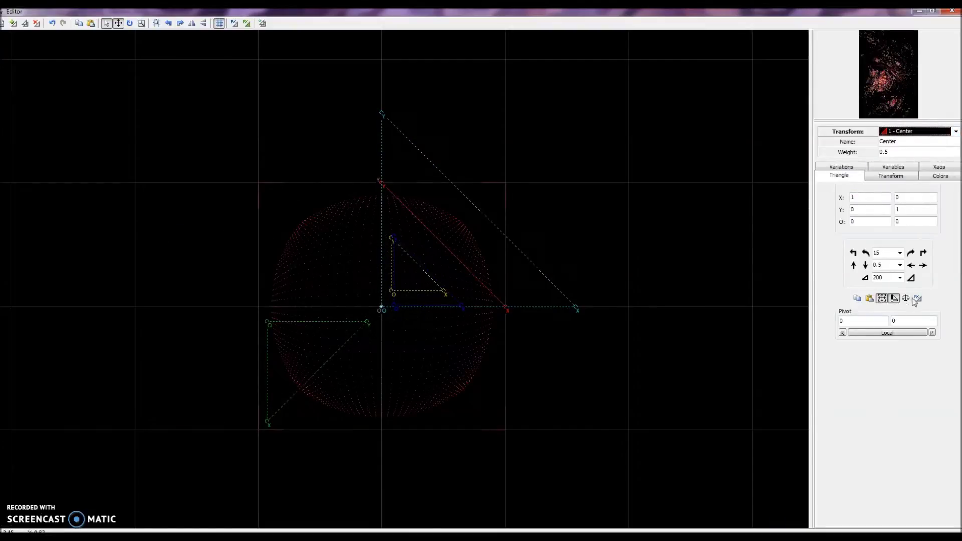
pyautogui.click(865, 278)
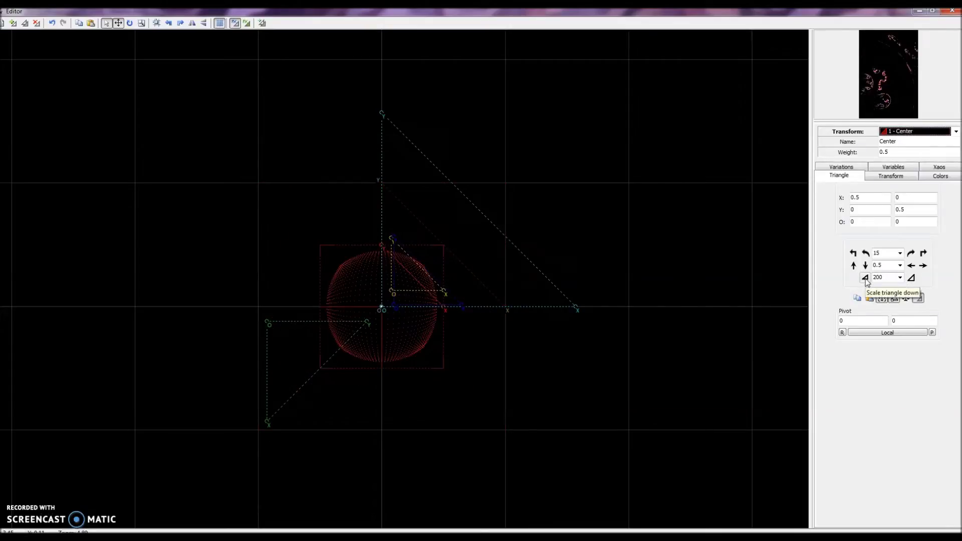
pyautogui.click(939, 132)
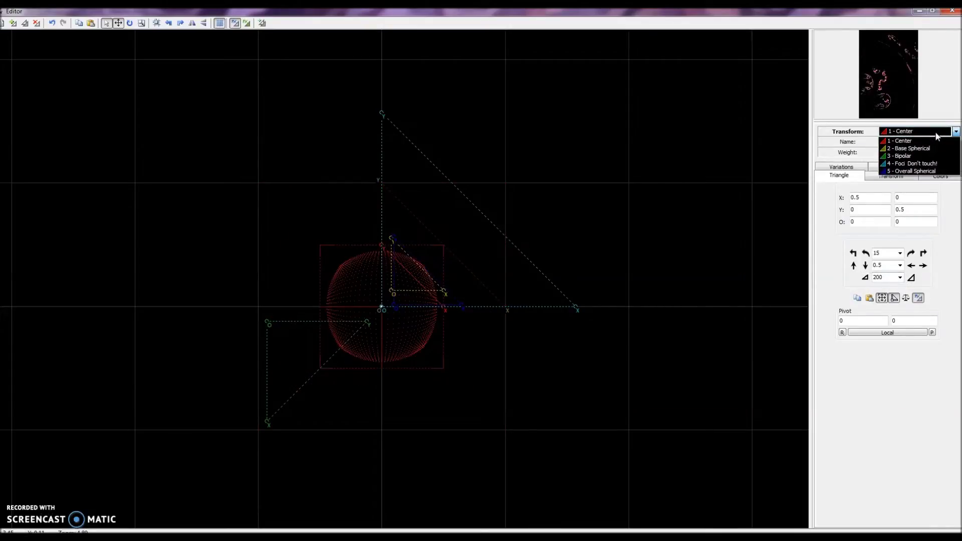
pyautogui.click(913, 164)
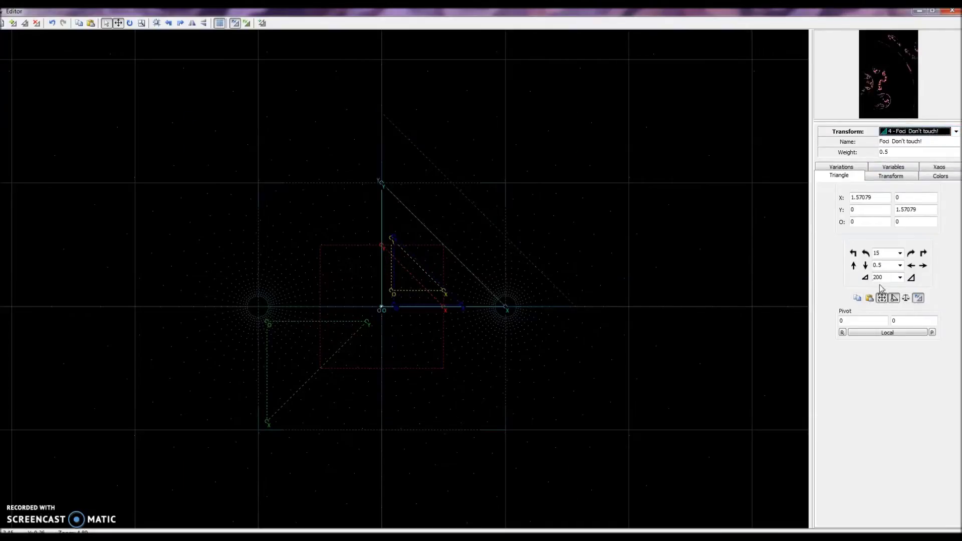
pyautogui.click(866, 278)
# Move the Bipolar triangle's origin to about (-0.62, -0.02) and view the flame in the main window
pyautogui.click(320, 366)
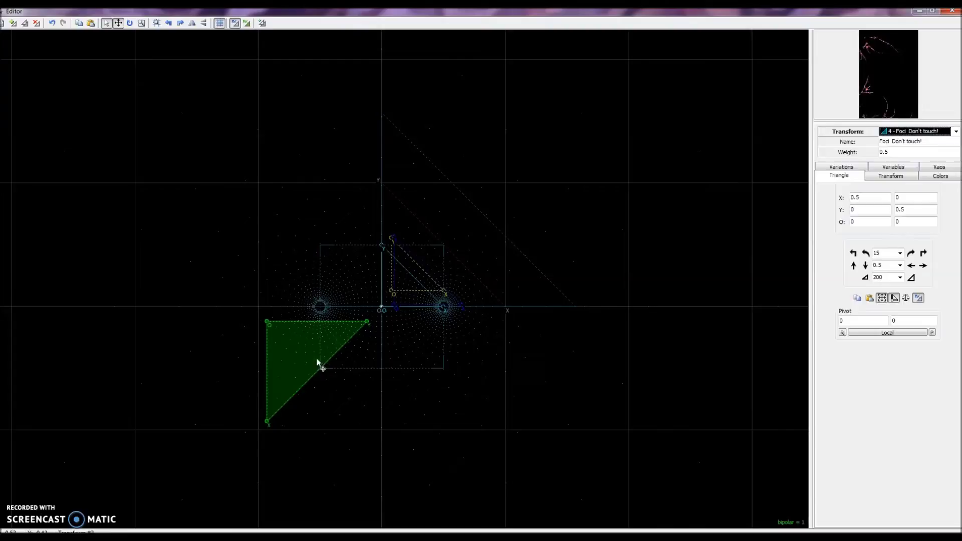
pyautogui.moveTo(290, 342); pyautogui.dragTo(326, 333)
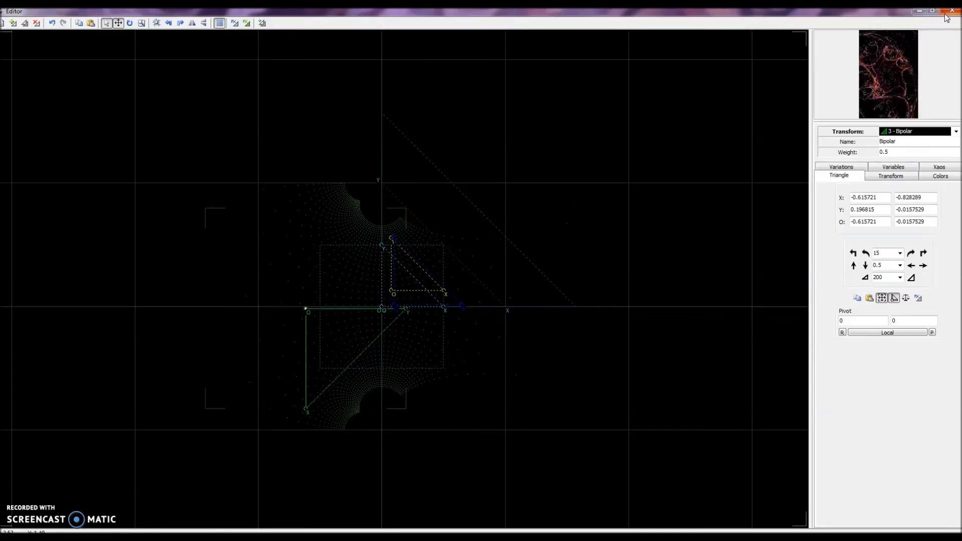
pyautogui.click(953, 10)
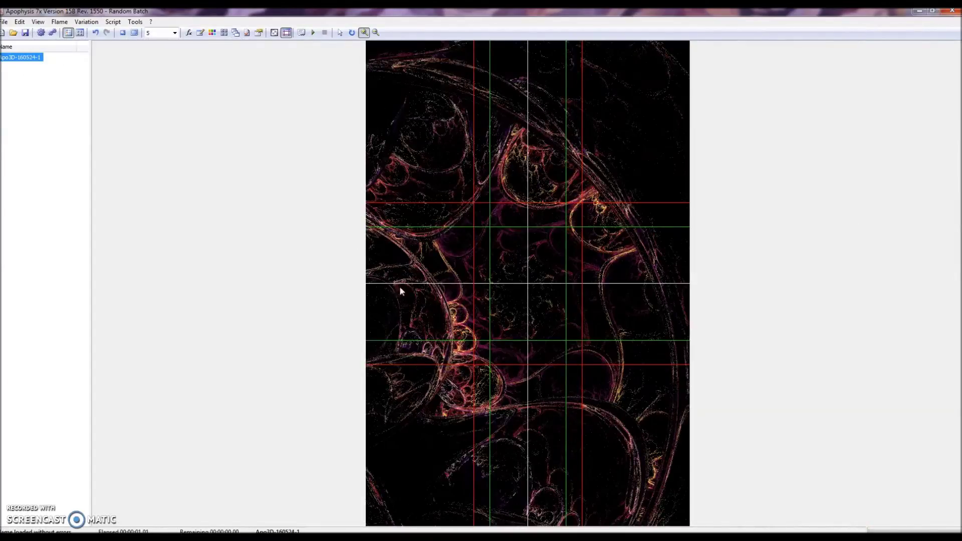
# Raise the Base Spherical transform's weight to 6.812 and view the flame in the main window
pyautogui.click(195, 33)
pyautogui.click(918, 132)
pyautogui.click(890, 150)
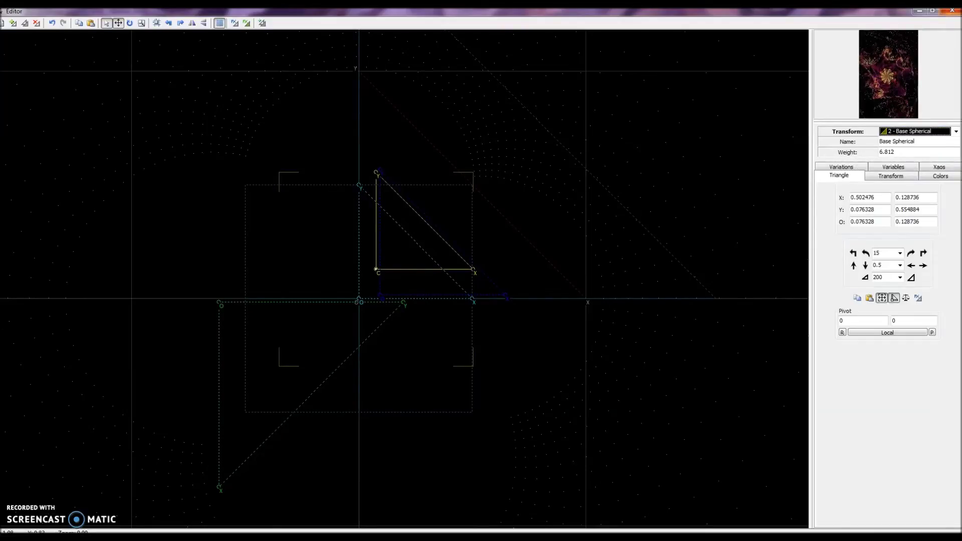
pyautogui.click(951, 11)
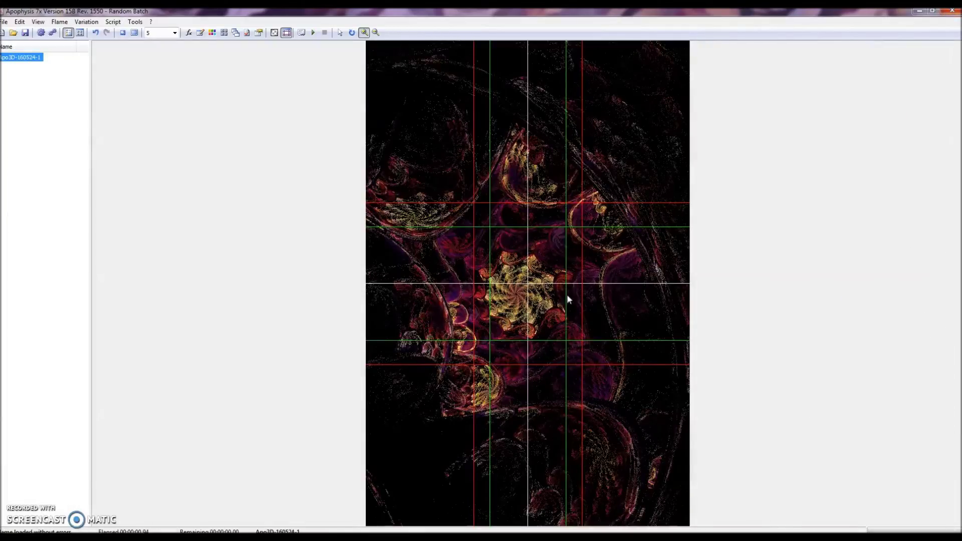
# Shrink the Base Spherical triangle to about 0.34 with its origin at about (0.06, -0.23), and move Bipolar's origin to about (-0.38, 0.05)
pyautogui.click(187, 32)
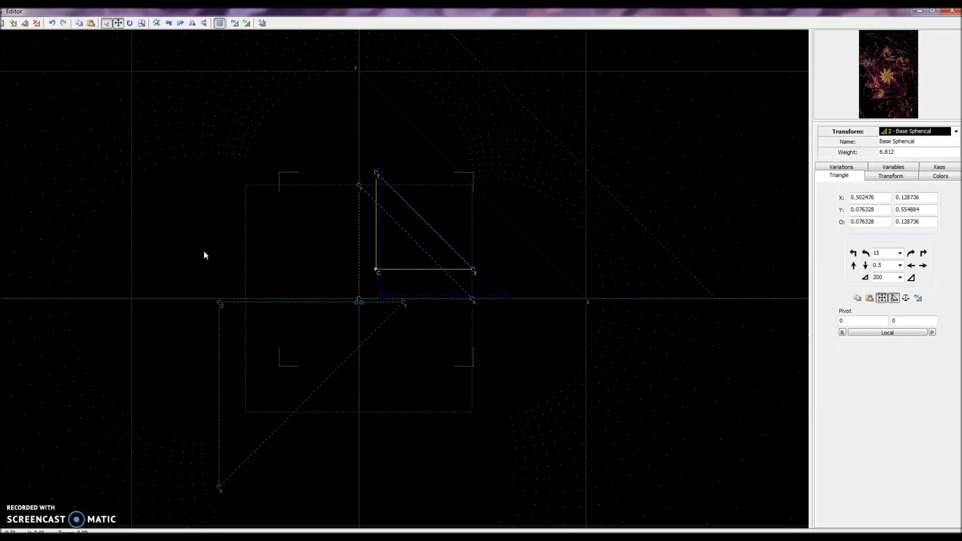
pyautogui.moveTo(425, 221)
pyautogui.mouseDown()
pyautogui.moveTo(416, 239)
pyautogui.moveTo(436, 227)
pyautogui.moveTo(423, 240)
pyautogui.mouseUp()
pyautogui.moveTo(375, 272); pyautogui.dragTo(376, 351)
pyautogui.moveTo(429, 232)
pyautogui.mouseDown()
pyautogui.moveTo(429, 249)
pyautogui.moveTo(402, 249)
pyautogui.moveTo(401, 199)
pyautogui.moveTo(451, 191)
pyautogui.moveTo(490, 223)
pyautogui.moveTo(444, 252)
pyautogui.moveTo(458, 266)
pyautogui.moveTo(464, 256)
pyautogui.moveTo(447, 241)
pyautogui.moveTo(459, 231)
pyautogui.moveTo(419, 248)
pyautogui.moveTo(414, 234)
pyautogui.moveTo(432, 221)
pyautogui.moveTo(418, 215)
pyautogui.moveTo(431, 234)
pyautogui.mouseUp()
pyautogui.click(308, 346)
pyautogui.moveTo(308, 346); pyautogui.dragTo(383, 361)
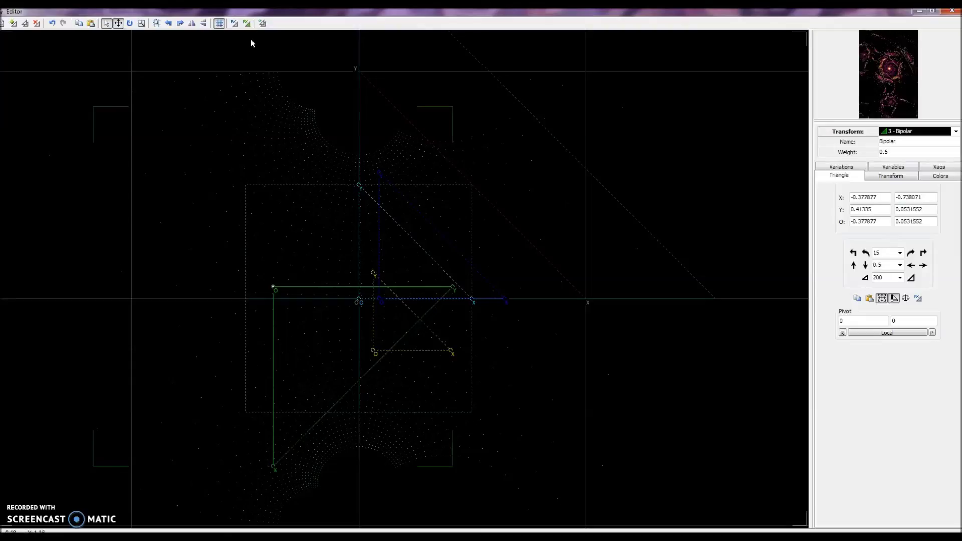
# Enable the final transform, clear its variations and set its spherical variation to 1
pyautogui.click(247, 23)
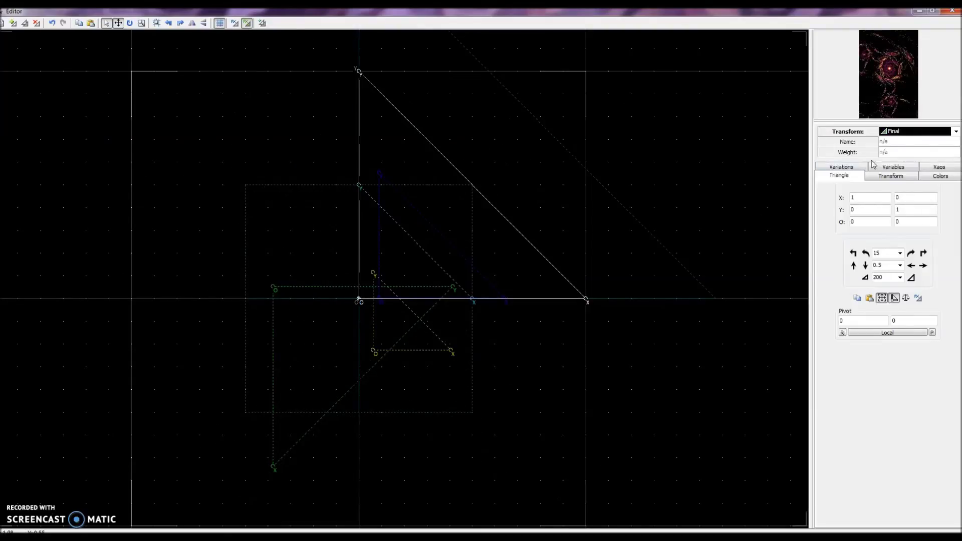
pyautogui.click(857, 168)
pyautogui.click(920, 517)
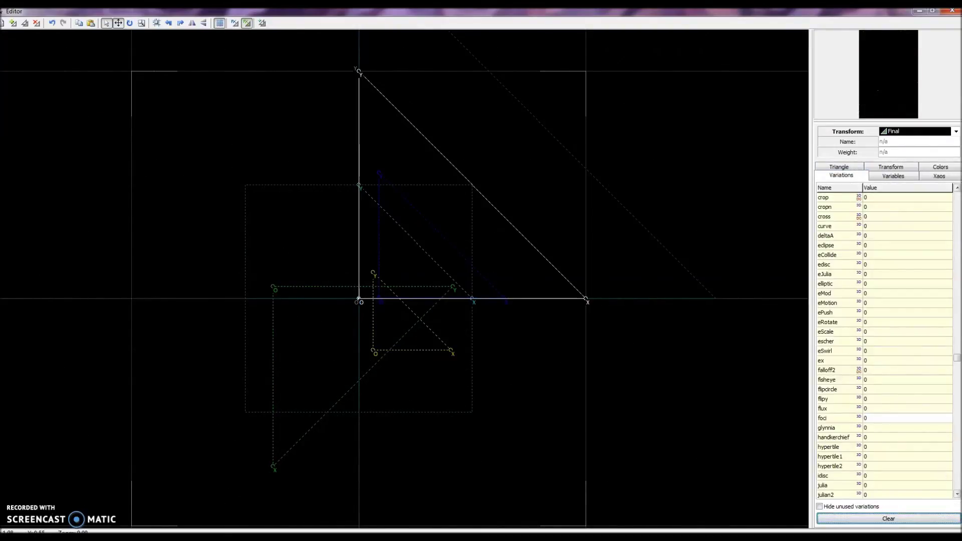
pyautogui.click(958, 202)
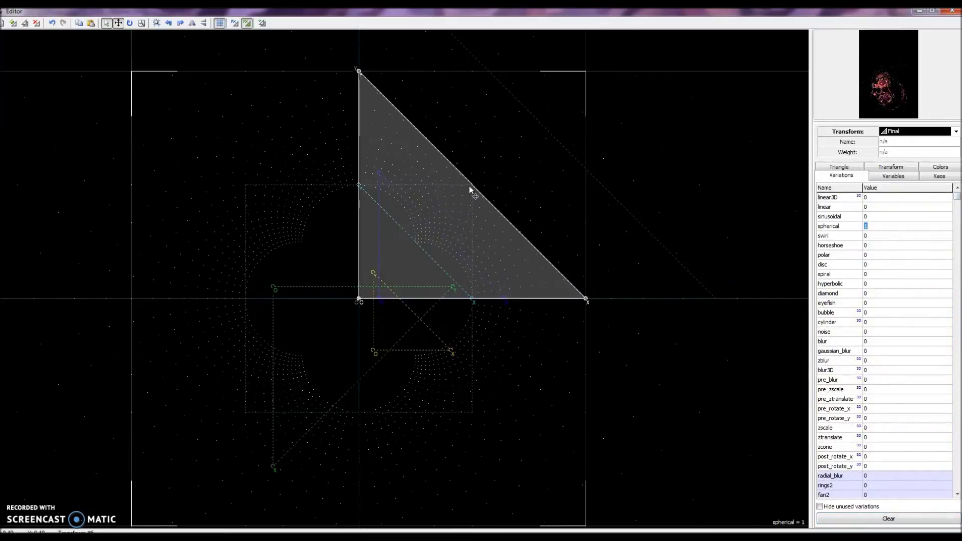
# Shrink the final triangle to about 0.5 with its origin at about (-0.17, -0.51), and move Base Spherical's origin to about (0.15, -0.27)
pyautogui.moveTo(470, 187); pyautogui.dragTo(393, 388)
pyautogui.hotkey('ctrl', 'z')
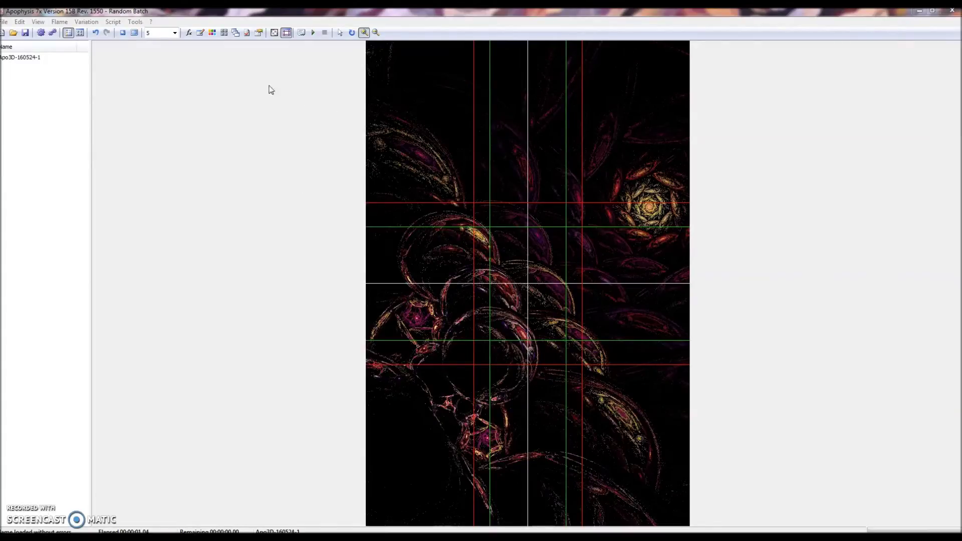
pyautogui.click(186, 35)
pyautogui.moveTo(337, 421); pyautogui.dragTo(284, 334)
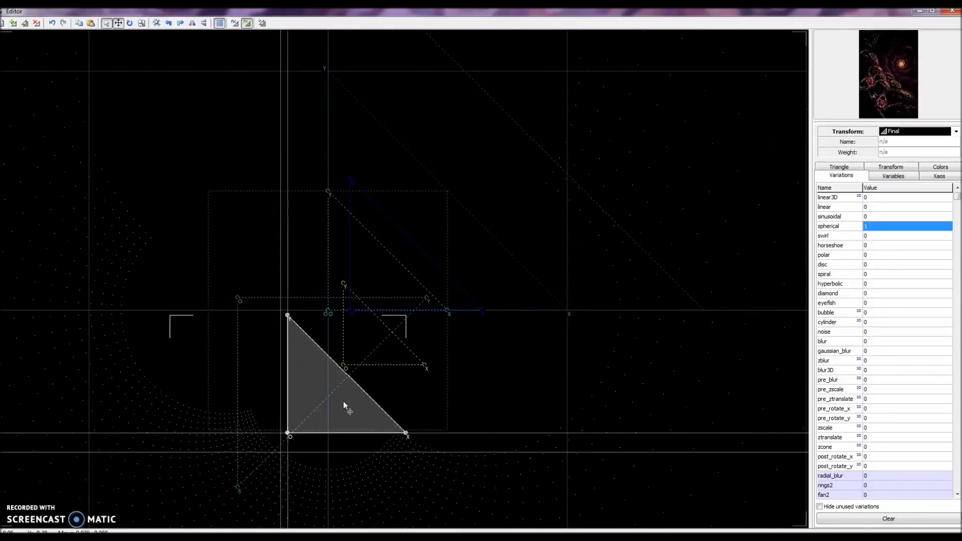
pyautogui.click(382, 349)
pyautogui.moveTo(382, 348); pyautogui.dragTo(404, 356)
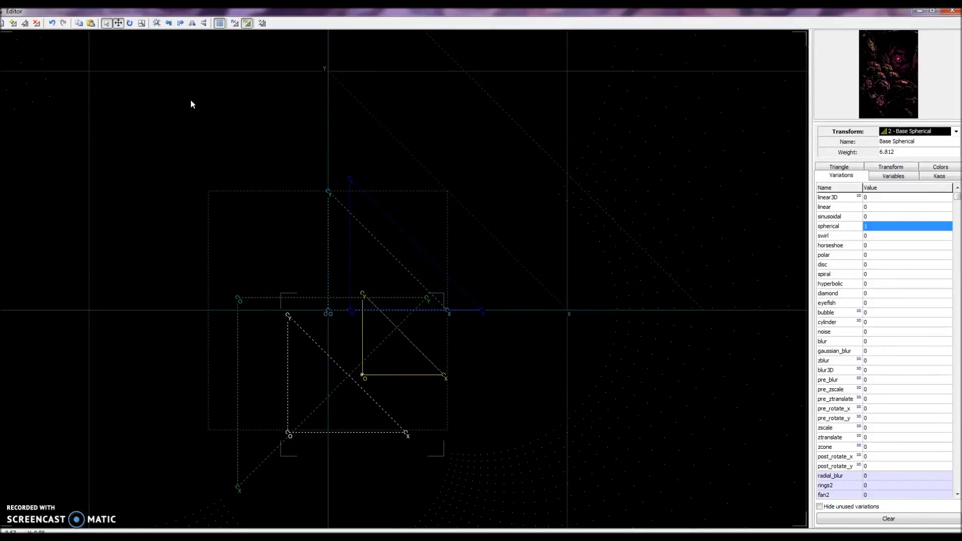
# Replace the Base Spherical transform's spherical variation with twoface by setting spherical to 0 and twoface to 1
pyautogui.scroll(-3, 198, 113)
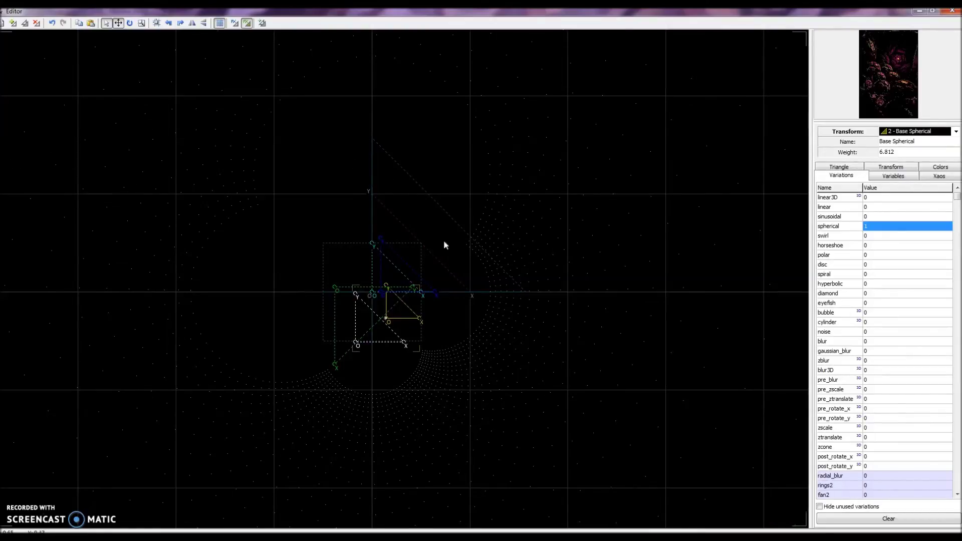
pyautogui.doubleClick(863, 227)
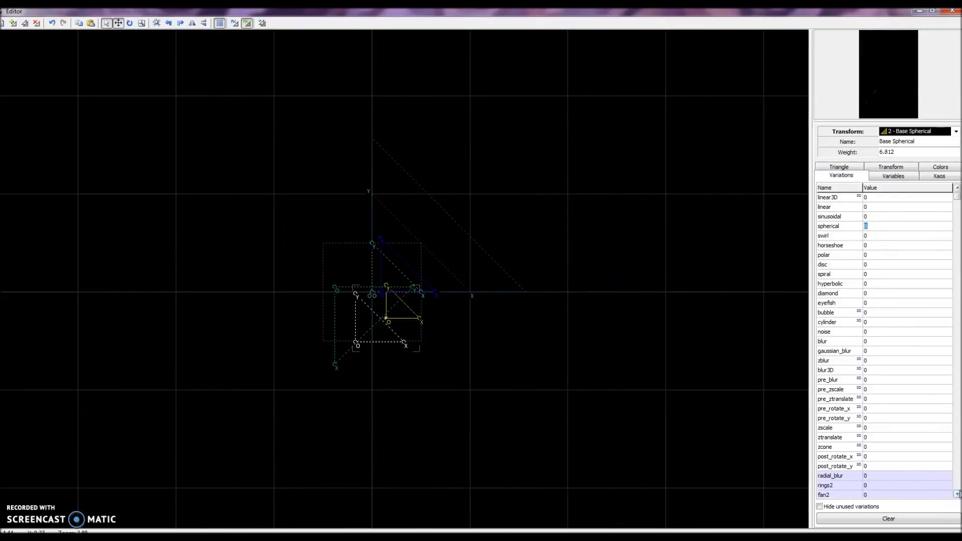
pyautogui.scroll(-20, 957, 495)
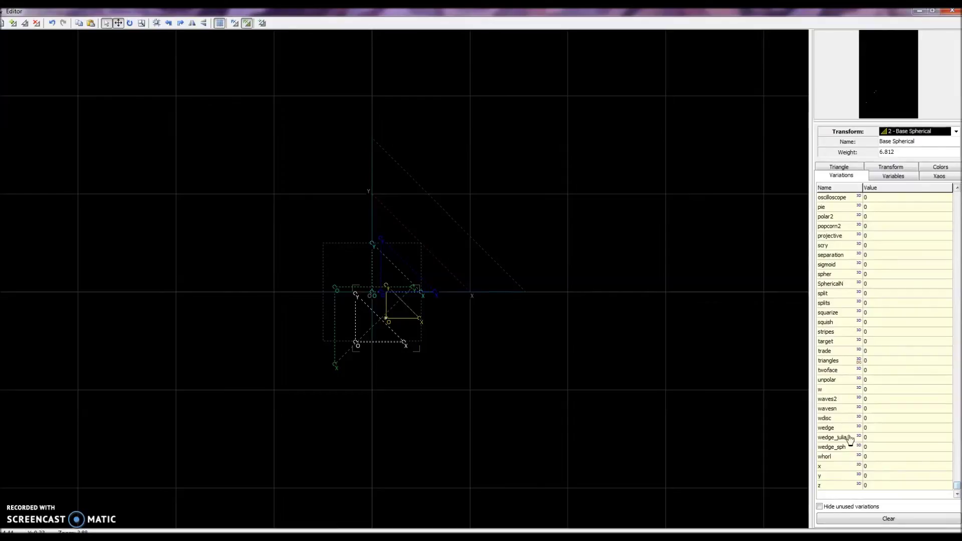
pyautogui.doubleClick(836, 371)
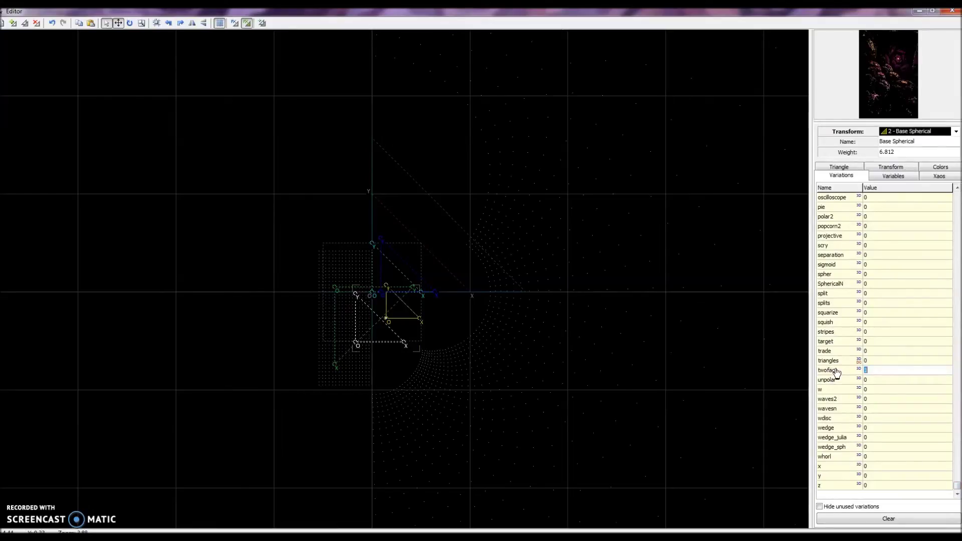
# Move the Base Spherical triangle's origin to about (0, 0.35), and pan the flame in the main window upward and slightly left
pyautogui.moveTo(405, 301); pyautogui.dragTo(387, 251)
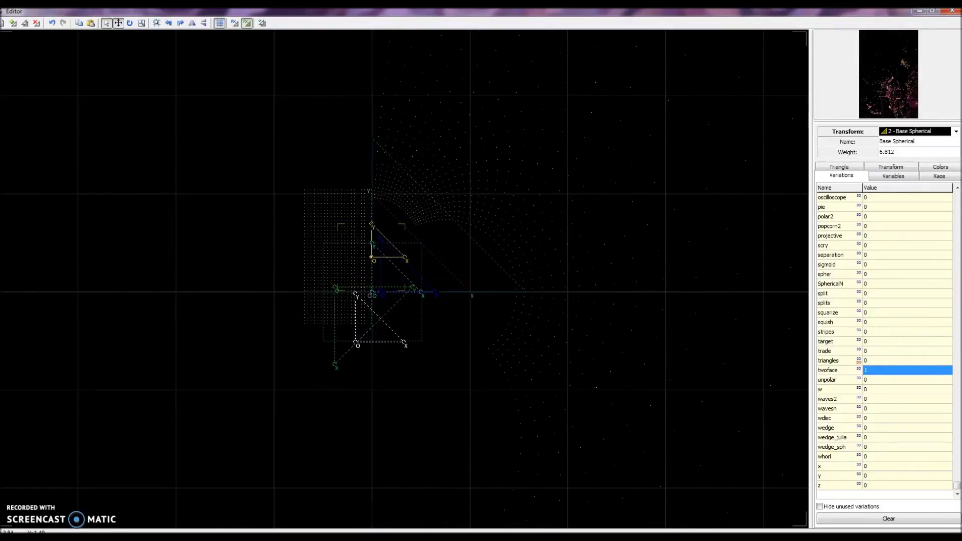
pyautogui.click(933, 11)
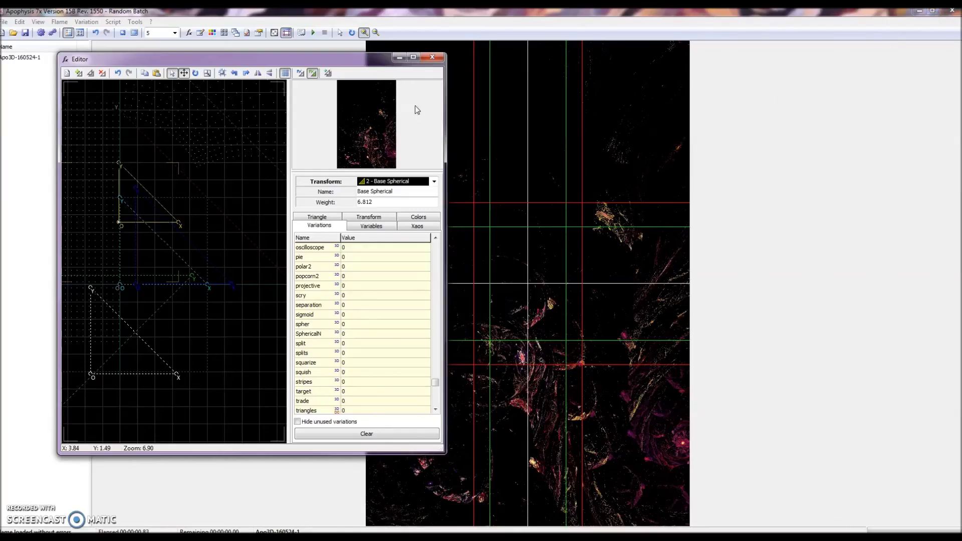
pyautogui.click(431, 58)
pyautogui.moveTo(549, 331)
pyautogui.mouseDown()
pyautogui.moveTo(525, 223)
pyautogui.moveTo(525, 293)
pyautogui.moveTo(542, 339)
pyautogui.mouseUp()
pyautogui.click(340, 34)
pyautogui.moveTo(595, 313); pyautogui.dragTo(549, 111)
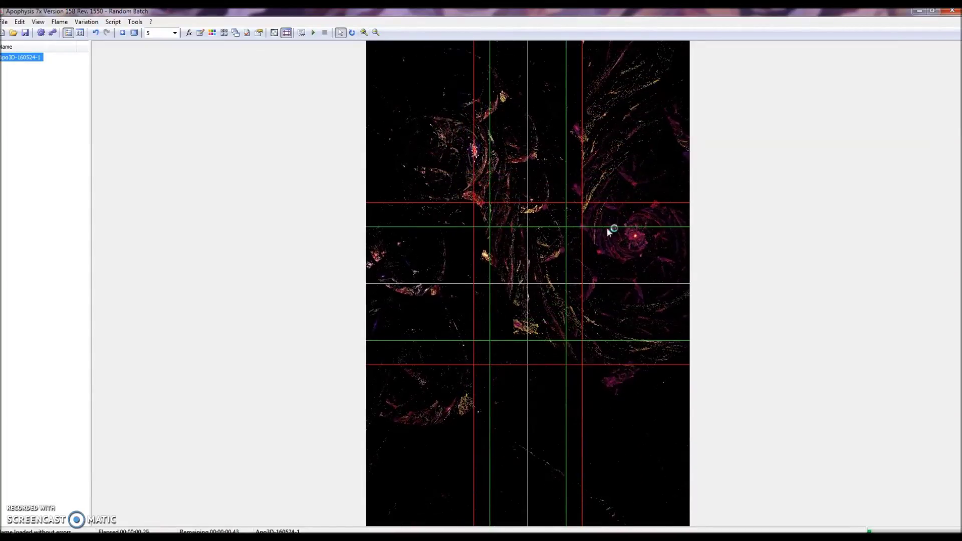
# Rotate the Base Spherical triangle 180 degrees in two clockwise 90-degree turns and move its origin to about (0.19, 0.50)
pyautogui.click(188, 33)
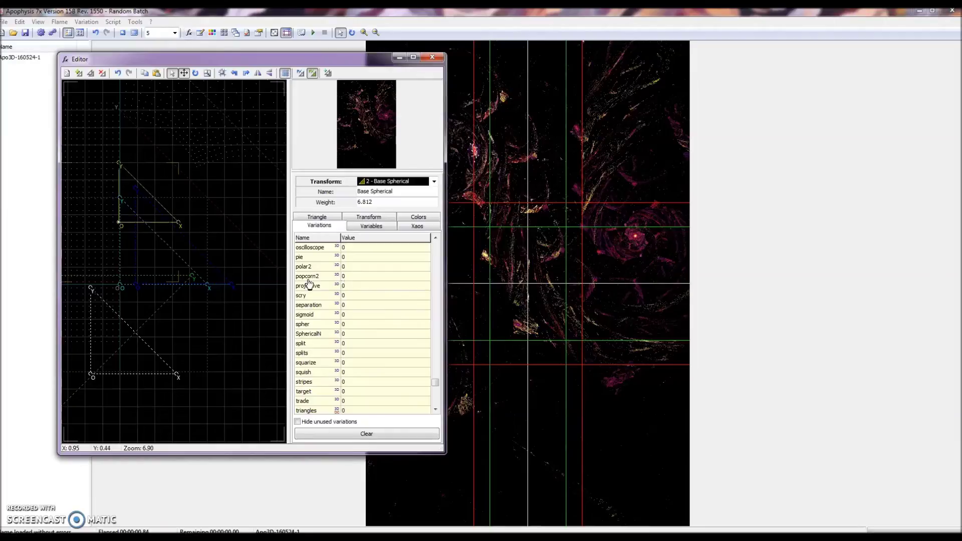
pyautogui.click(413, 57)
pyautogui.moveTo(340, 178); pyautogui.dragTo(324, 227)
pyautogui.click(839, 166)
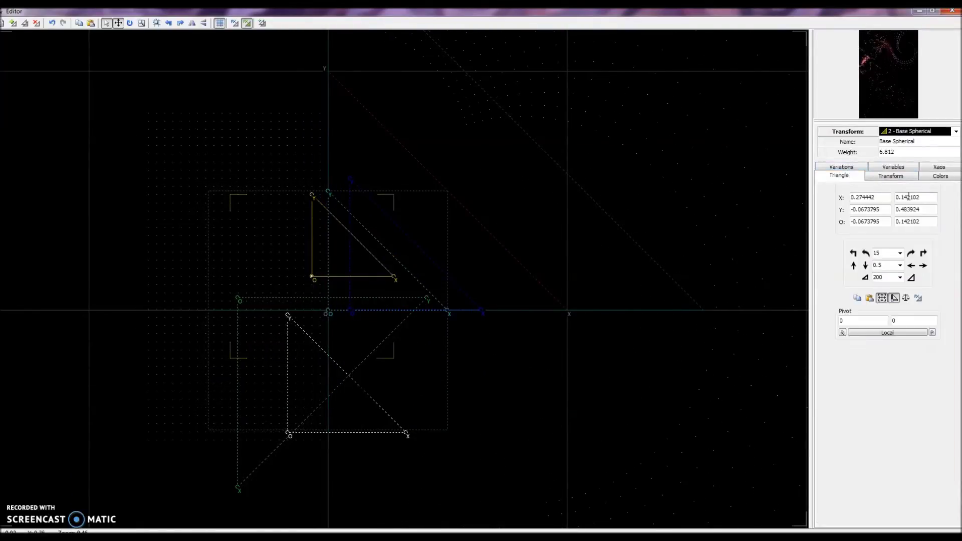
pyautogui.click(924, 256)
pyautogui.moveTo(322, 281); pyautogui.dragTo(373, 286)
pyautogui.click(924, 253)
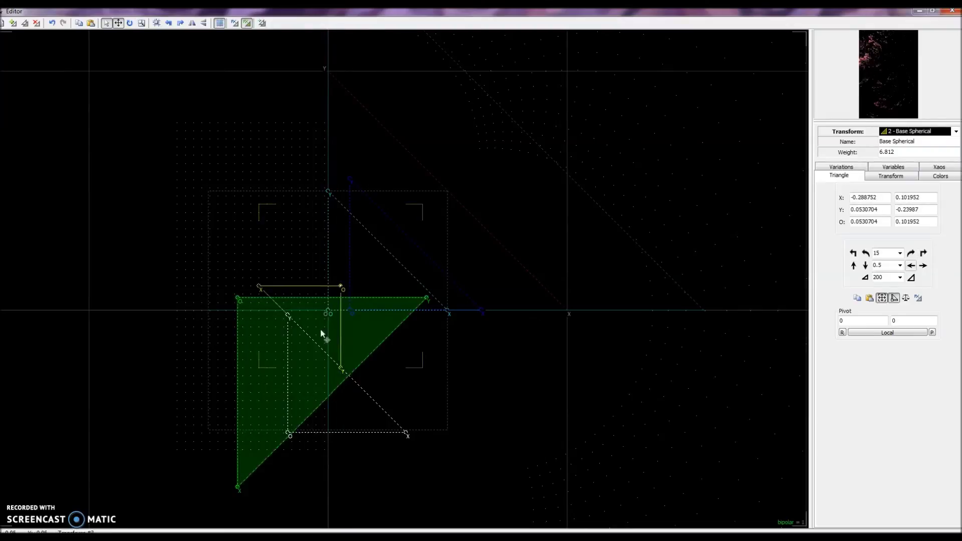
pyautogui.moveTo(315, 293); pyautogui.dragTo(348, 197)
# Move the Bipolar triangle's origin to about (-0.52, 0.12) and enlarge the Base Spherical triangle to about 0.45 with its origin near (0.19, 0.51)
pyautogui.click(268, 348)
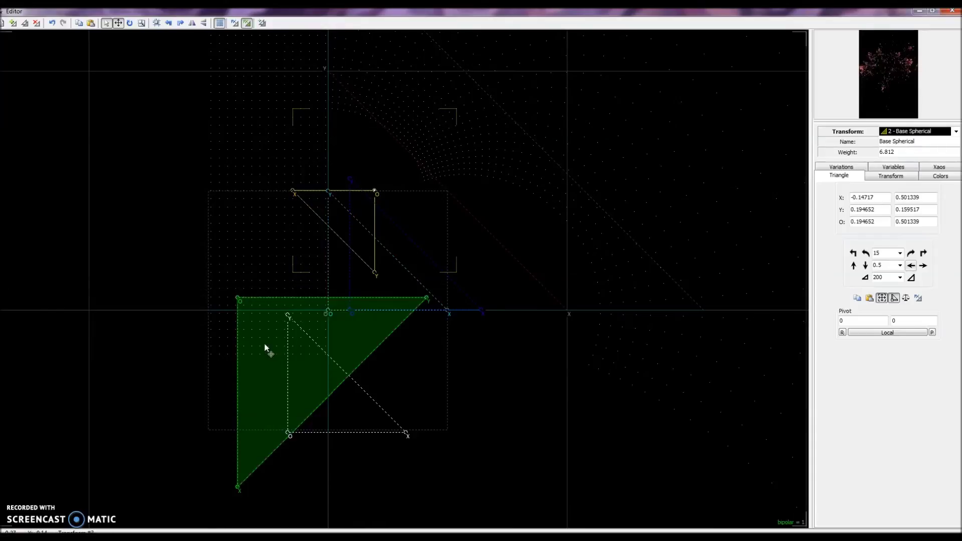
pyautogui.moveTo(278, 383); pyautogui.dragTo(230, 327)
pyautogui.moveTo(325, 204)
pyautogui.mouseDown()
pyautogui.moveTo(275, 215)
pyautogui.moveTo(299, 211)
pyautogui.moveTo(296, 249)
pyautogui.moveTo(273, 290)
pyautogui.moveTo(323, 247)
pyautogui.moveTo(280, 231)
pyautogui.moveTo(309, 208)
pyautogui.moveTo(334, 215)
pyautogui.mouseUp()
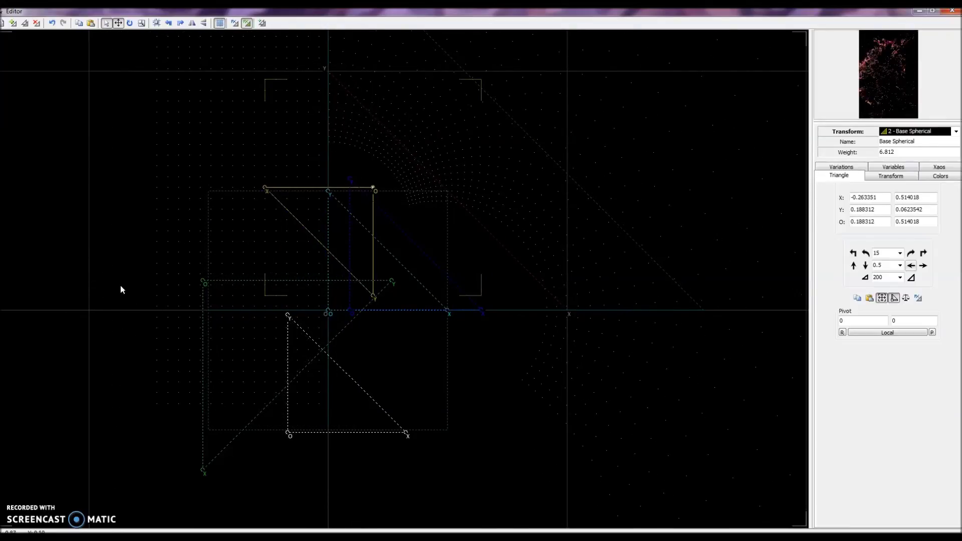
# Start a new blank flame, clear the Center transform's variations and set scry to 1
pyautogui.click(2, 23)
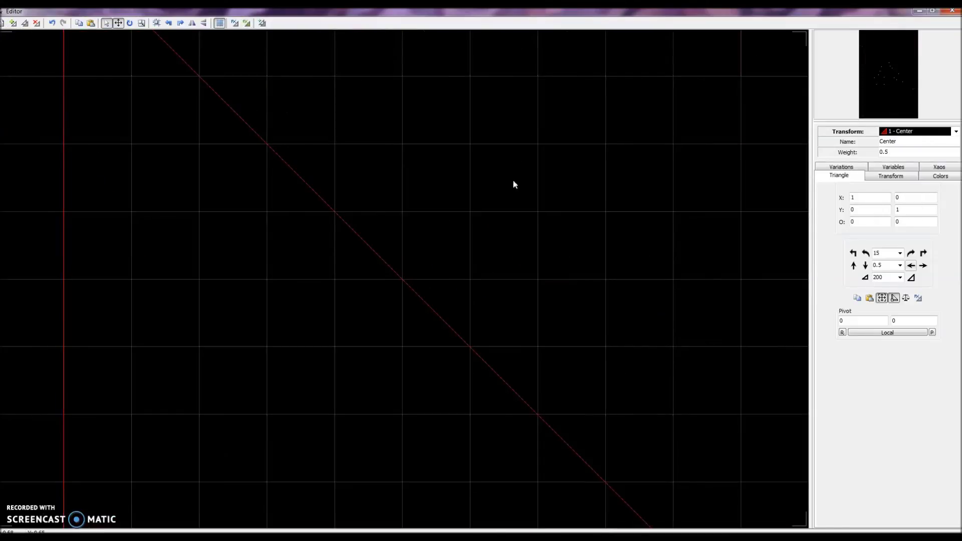
pyautogui.click(851, 170)
pyautogui.click(888, 519)
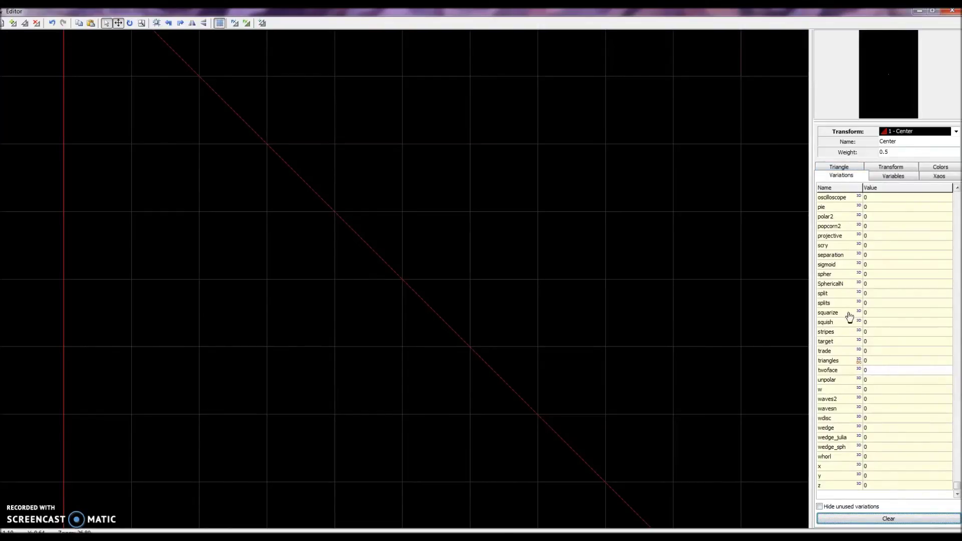
pyautogui.click(833, 246)
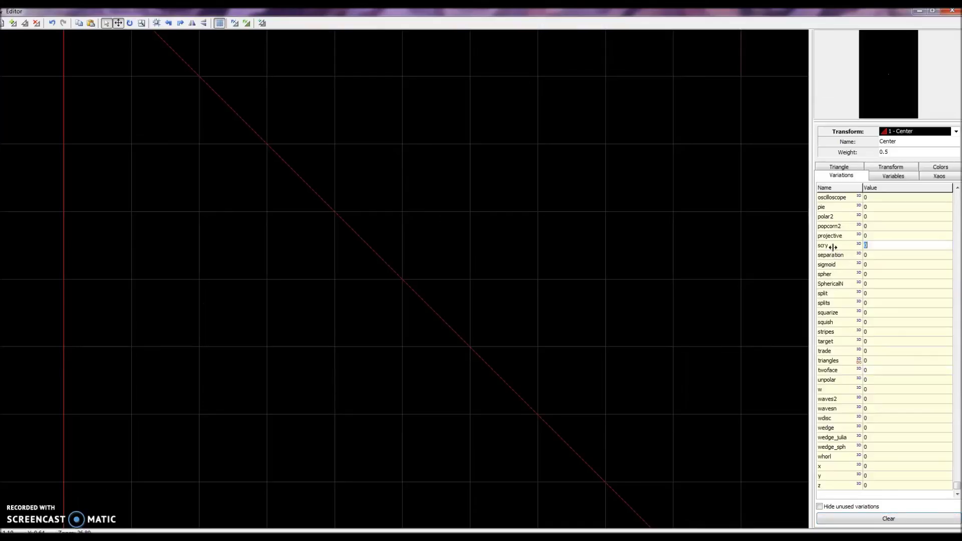
pyautogui.write('1')
pyautogui.press('Return')
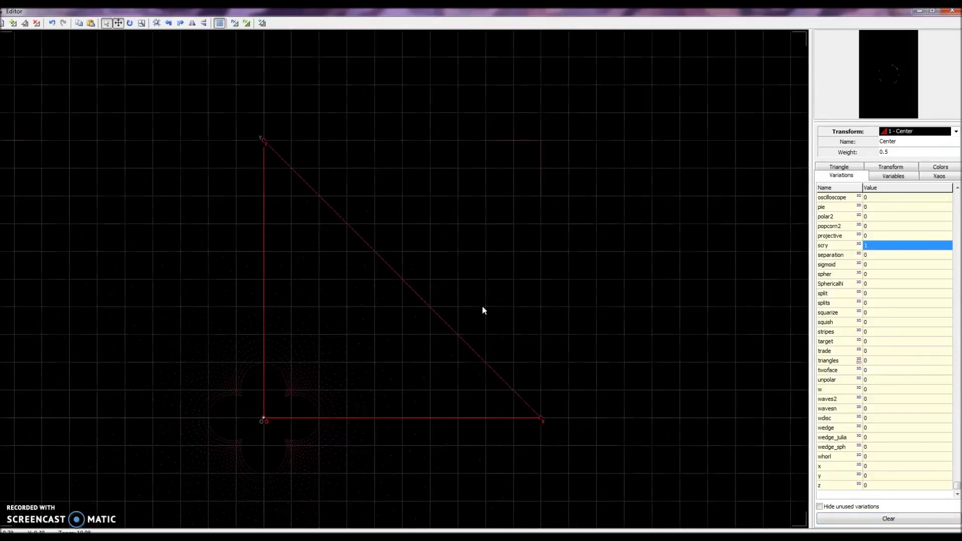
# Shrink the Center triangle to about 0.8 of the reference triangle, keeping its origin at (0, 0)
pyautogui.moveTo(373, 251); pyautogui.dragTo(399, 298)
pyautogui.scroll(-2, 543, 225)
pyautogui.rightClick(473, 275)
pyautogui.click(445, 228)
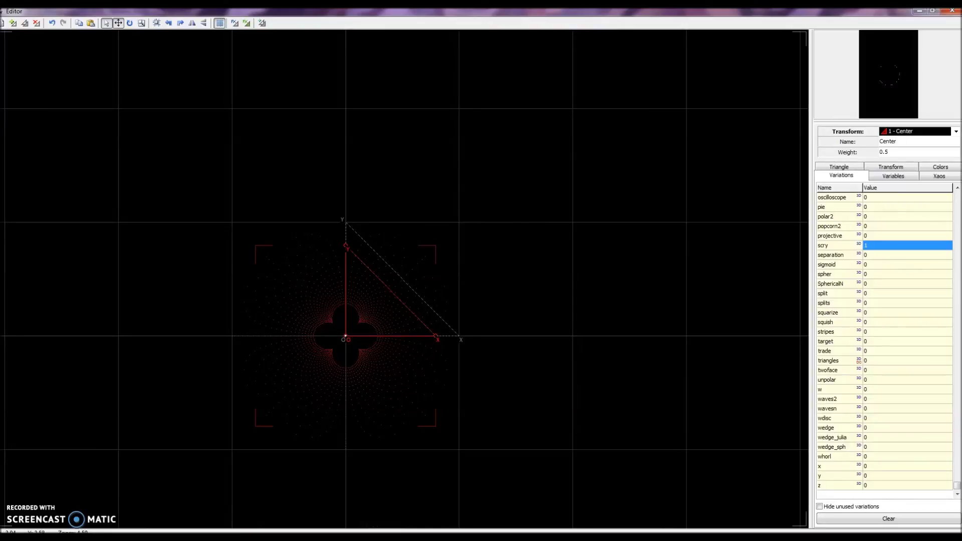
# Add a second transform named Bipolar with bipolar set to 1 as its only variation
pyautogui.click(14, 23)
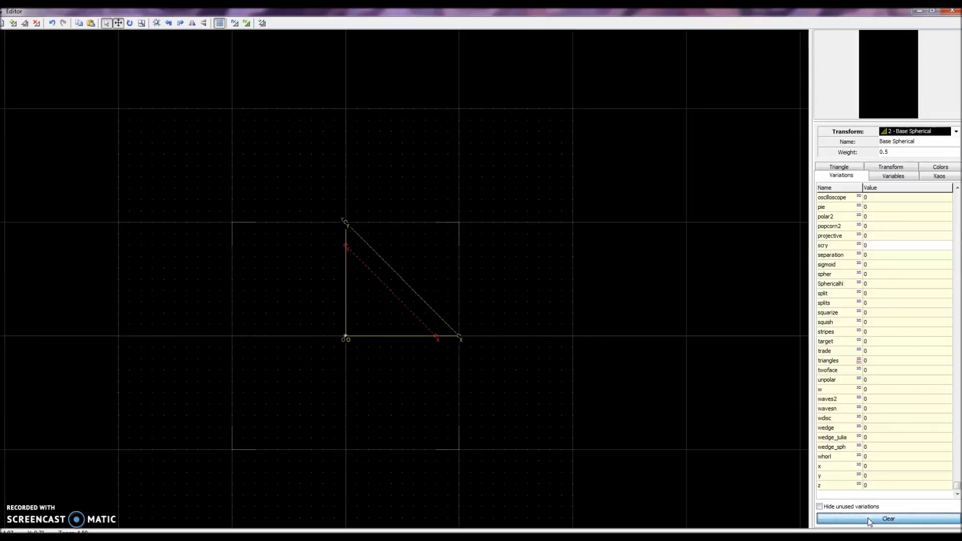
pyautogui.click(958, 221)
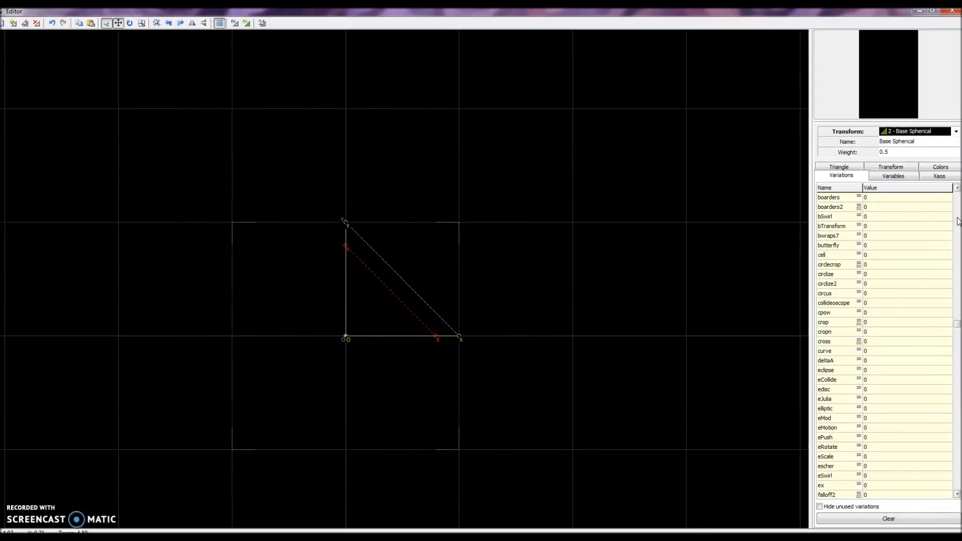
pyautogui.click(958, 221)
pyautogui.click(957, 327)
pyautogui.click(956, 189)
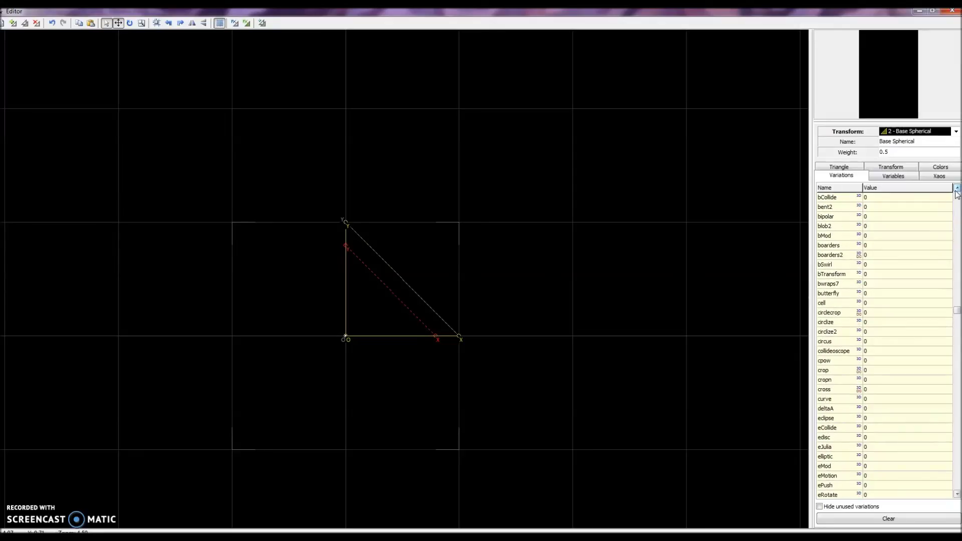
pyautogui.doubleClick(843, 216)
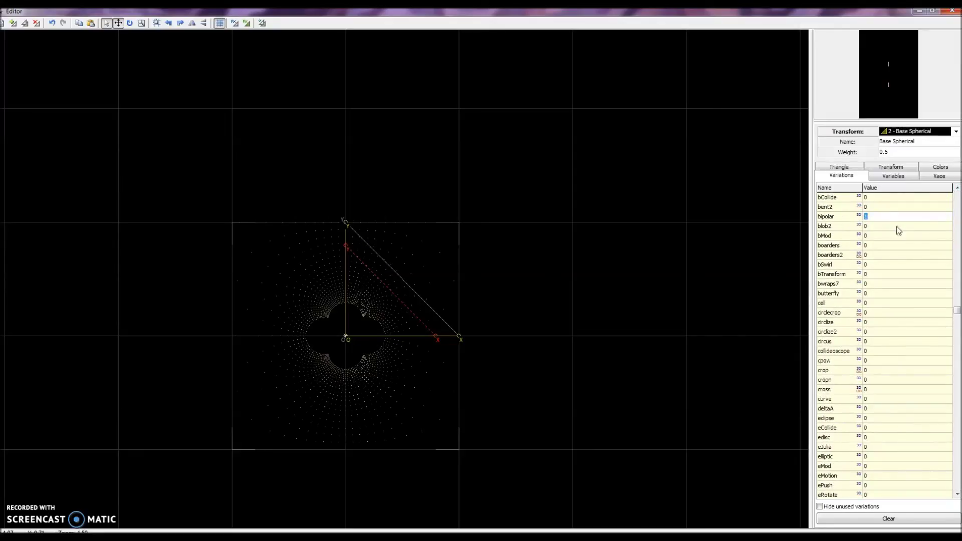
pyautogui.press('Tab')
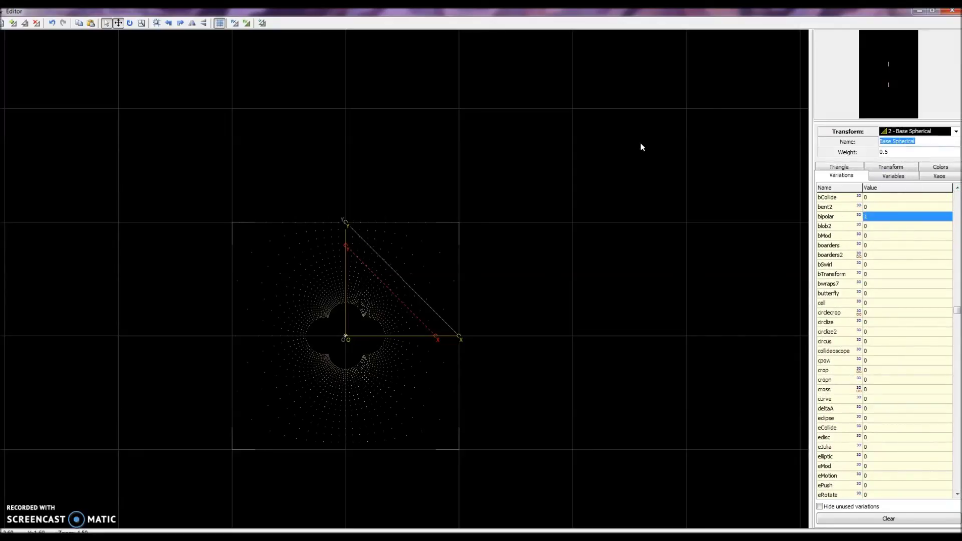
pyautogui.write('Bipolar')
pyautogui.press('Return')
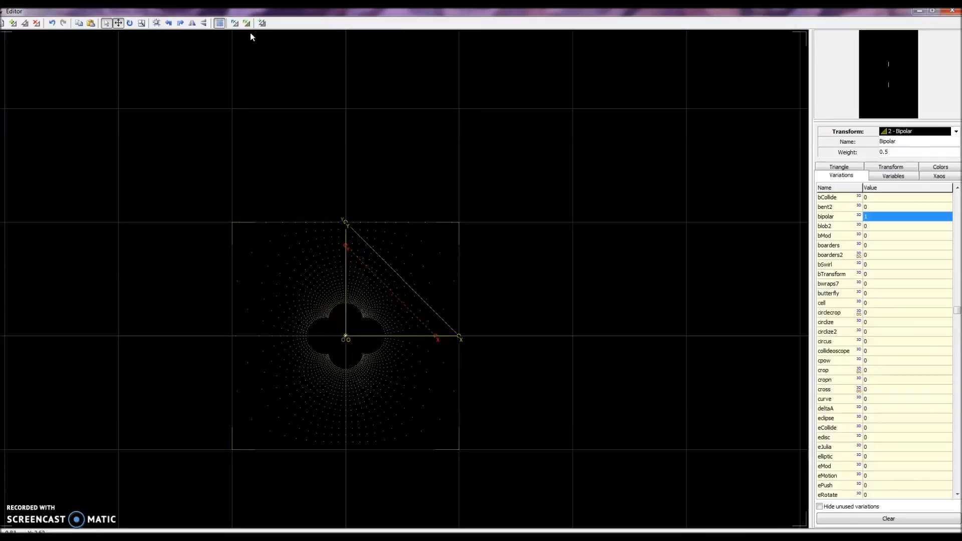
# Add a third transform named Foci with foci set to 1 as its only variation
pyautogui.click(262, 22)
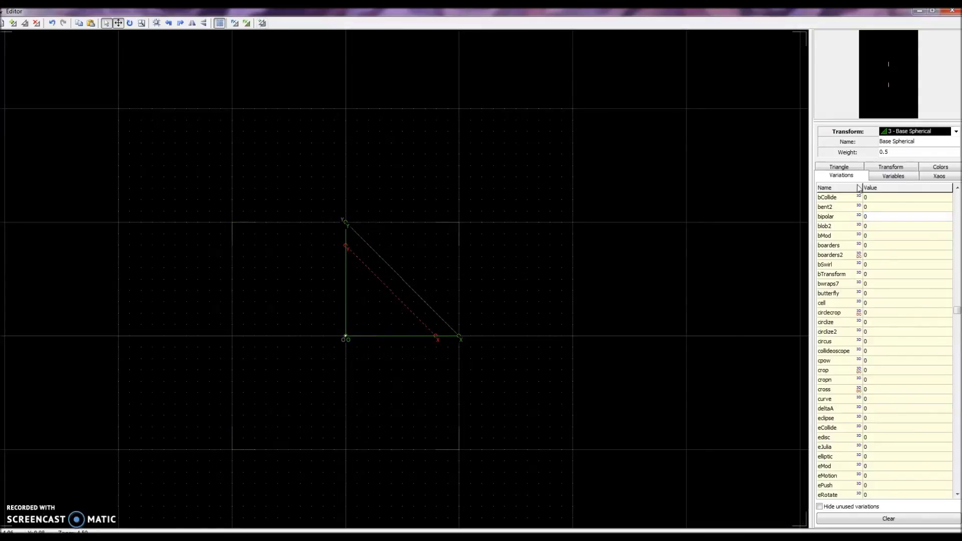
pyautogui.click(881, 521)
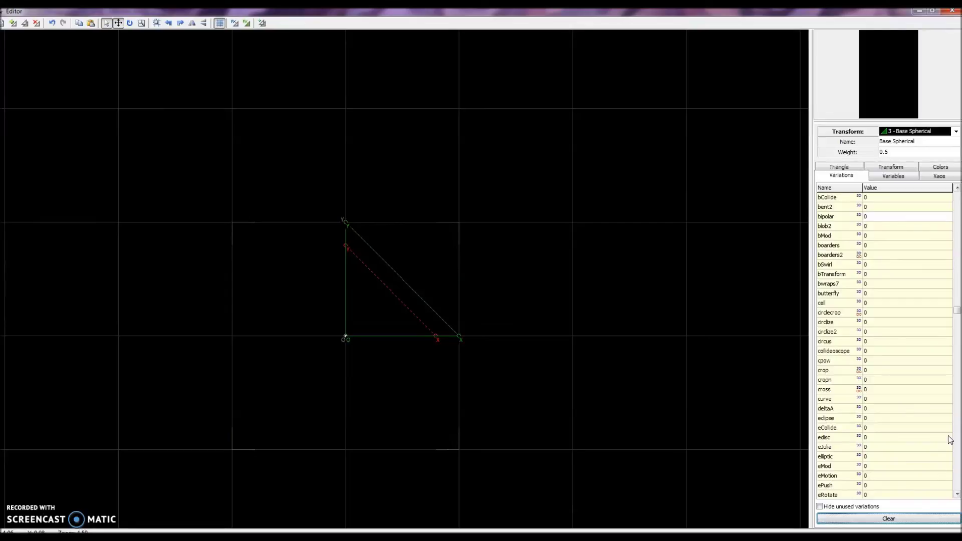
pyautogui.click(958, 402)
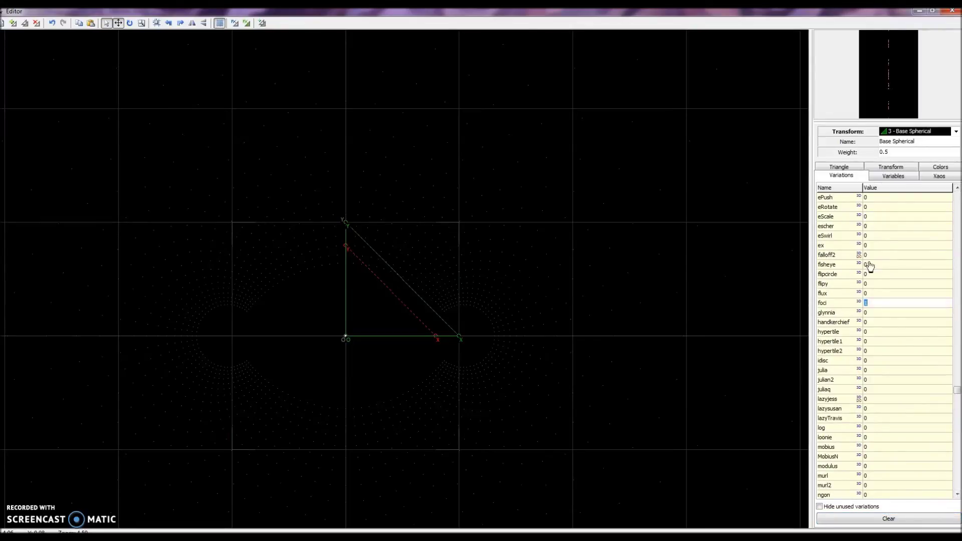
pyautogui.press('Tab')
pyautogui.write('F')
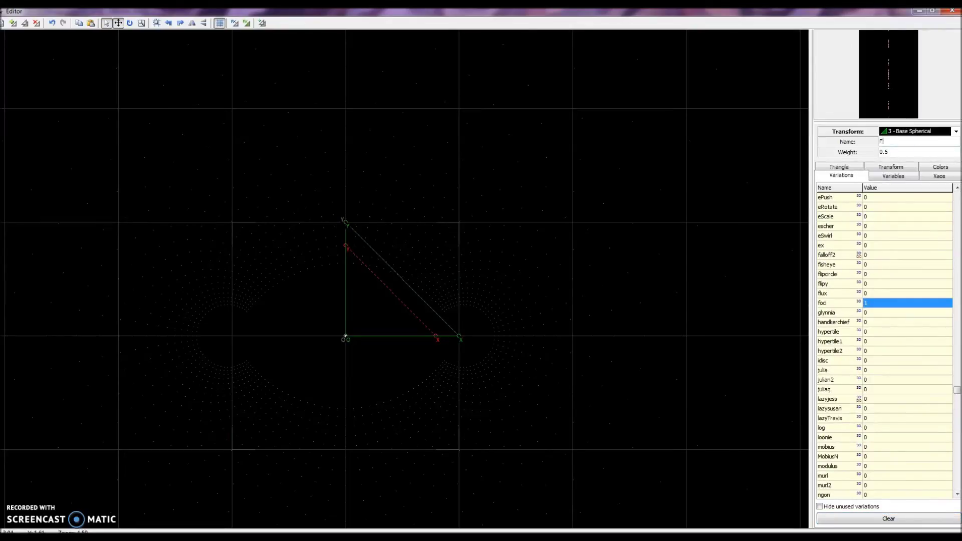
# Scale the Foci triangle up about its origin to a size of 1.57079
pyautogui.click(820, 168)
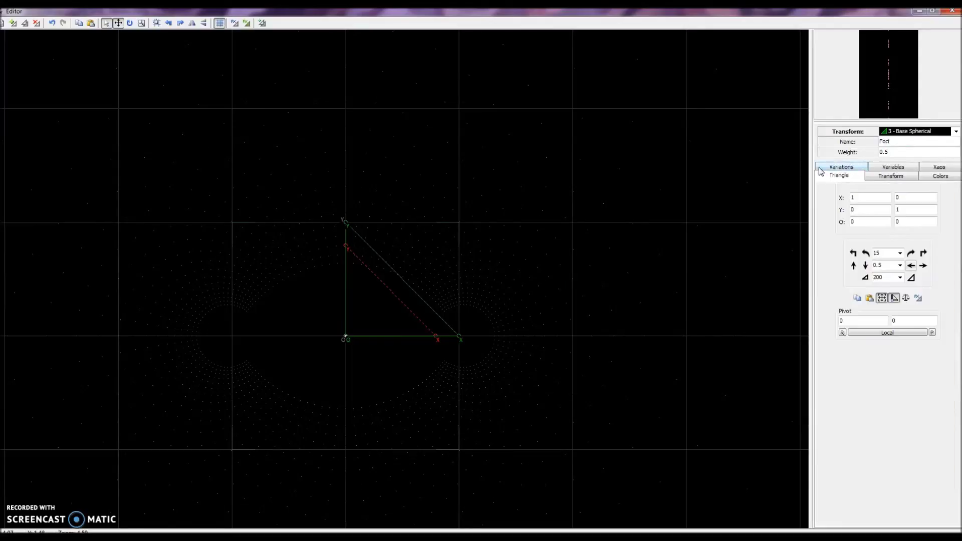
pyautogui.click(877, 279)
pyautogui.click(912, 279)
pyautogui.click(900, 277)
pyautogui.click(886, 315)
pyautogui.click(866, 278)
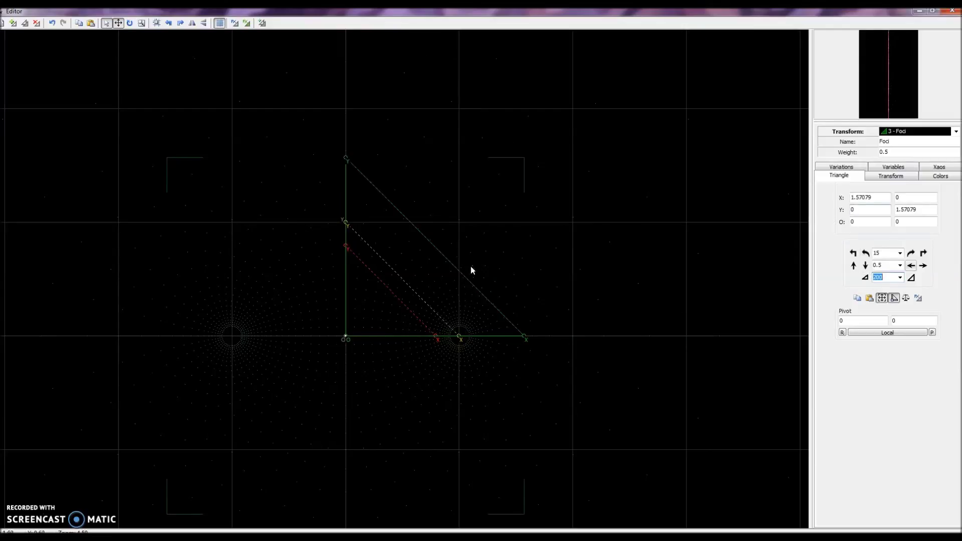
# Rotate the Bipolar triangle 90 degrees clockwise and return to the flame in the main window
pyautogui.click(900, 133)
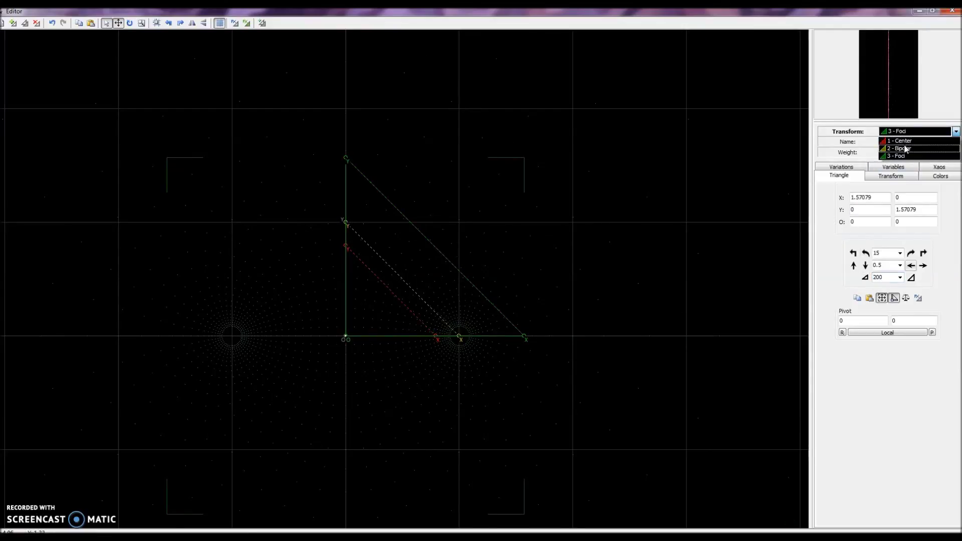
pyautogui.click(906, 149)
pyautogui.click(925, 255)
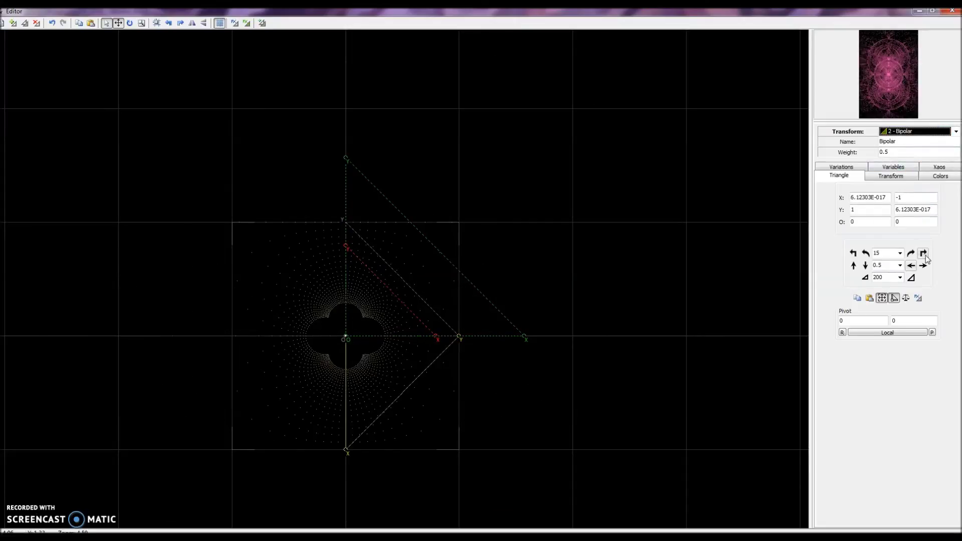
pyautogui.click(955, 12)
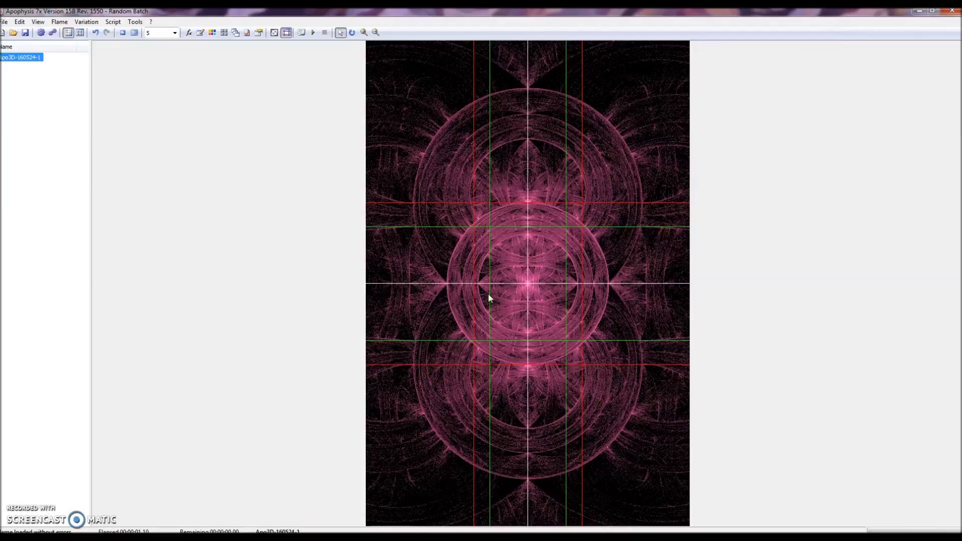
# Shrink the Center triangle to about 0.3, move the Bipolar triangle's origin to about (-0.41, 0.65), and return to the main window
pyautogui.click(189, 33)
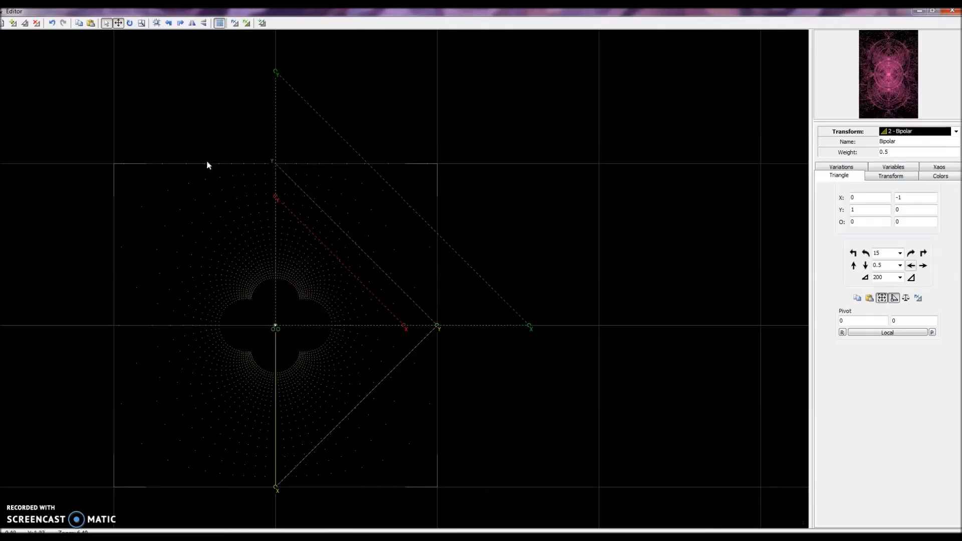
pyautogui.click(359, 278)
pyautogui.moveTo(359, 278); pyautogui.dragTo(283, 247)
pyautogui.click(348, 380)
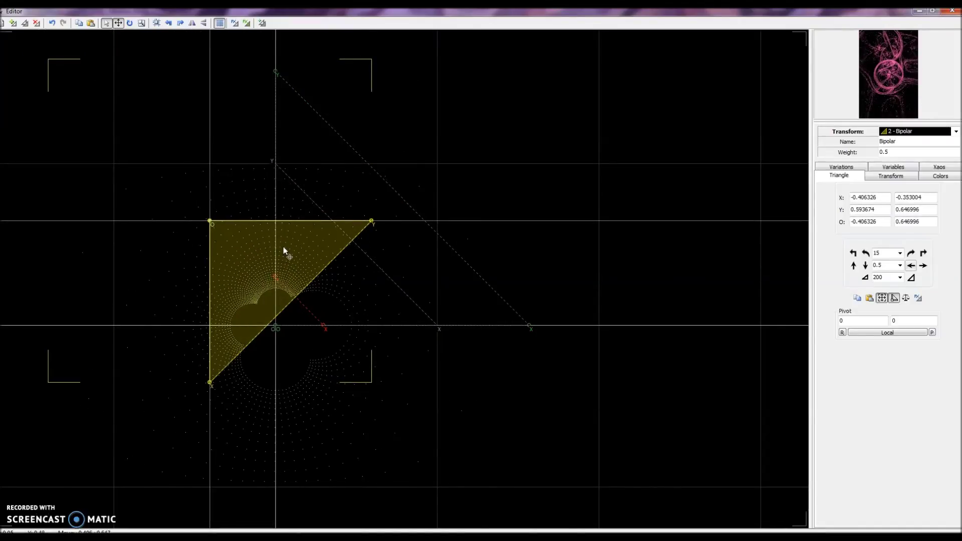
pyautogui.click(951, 11)
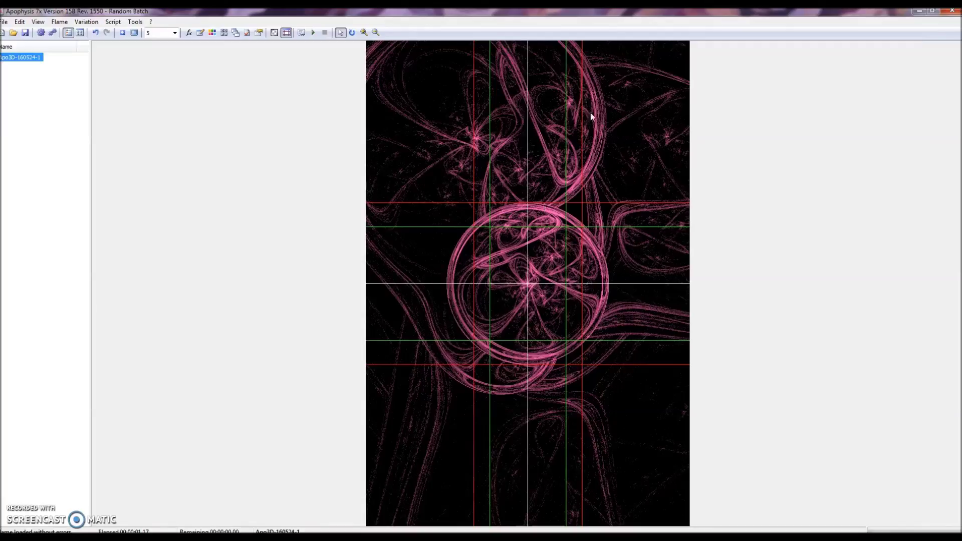
# Try a weight of 0.788 for the Bipolar transform and 0.604 for Center, resetting Center's weight to 0.5
pyautogui.click(187, 33)
pyautogui.moveTo(835, 156); pyautogui.dragTo(842, 156)
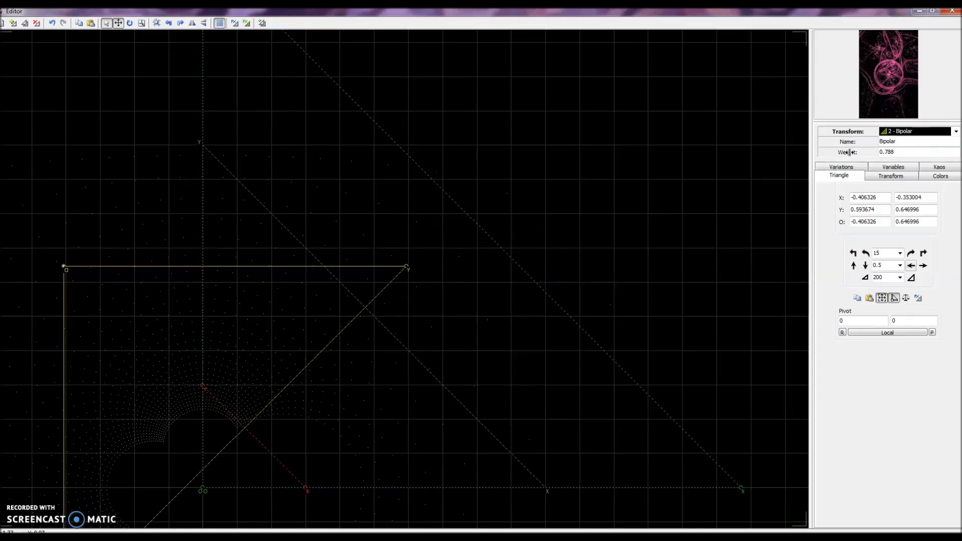
pyautogui.click(915, 131)
pyautogui.click(902, 138)
pyautogui.moveTo(827, 154); pyautogui.dragTo(838, 150)
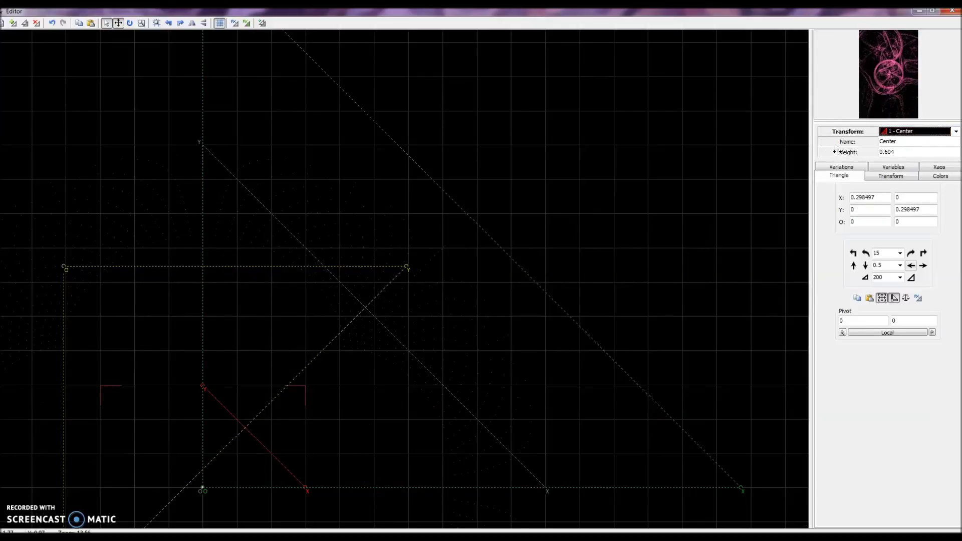
pyautogui.doubleClick(828, 155)
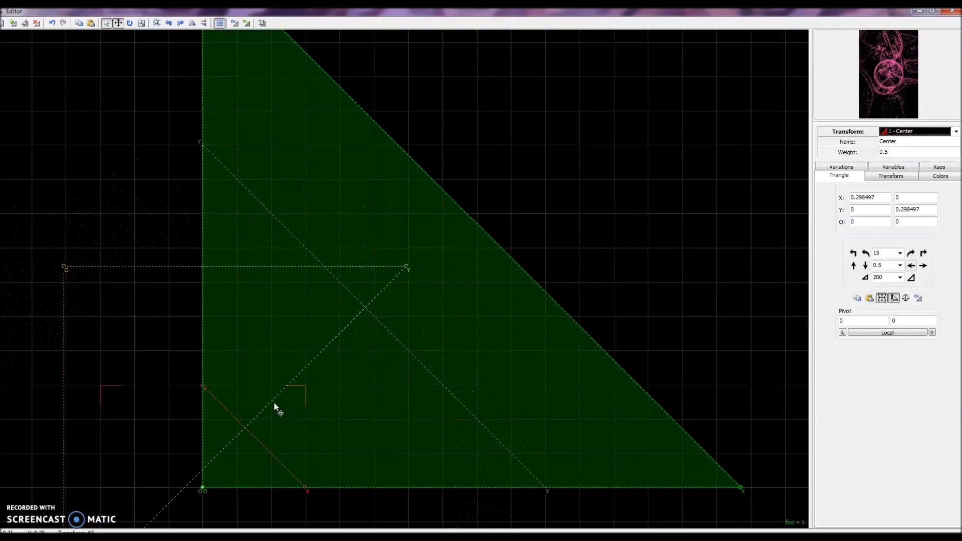
# Shrink the Bipolar triangle to about 0.62 and set the Bipolar transform's weight to 2.5
pyautogui.moveTo(274, 407); pyautogui.dragTo(199, 338)
pyautogui.moveTo(829, 156)
pyautogui.mouseDown()
pyautogui.moveTo(838, 153)
pyautogui.moveTo(847, 167)
pyautogui.moveTo(842, 153)
pyautogui.moveTo(833, 157)
pyautogui.mouseUp()
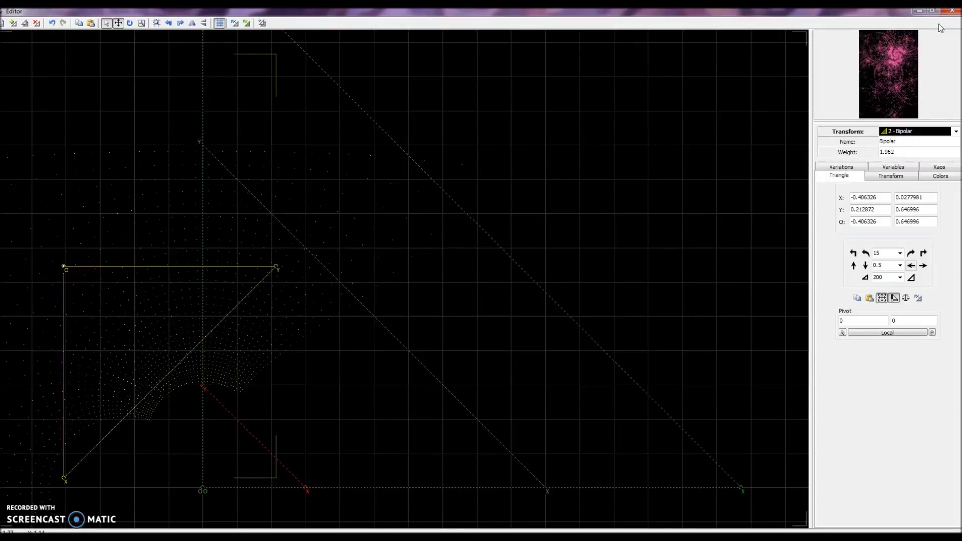
pyautogui.doubleClick(887, 152)
pyautogui.write('2.5')
pyautogui.press('Return')
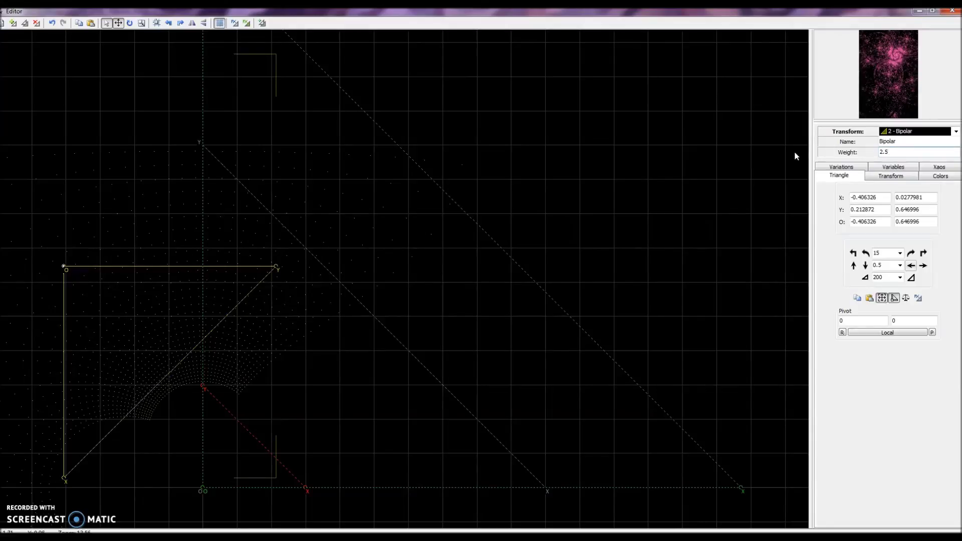
pyautogui.click(952, 11)
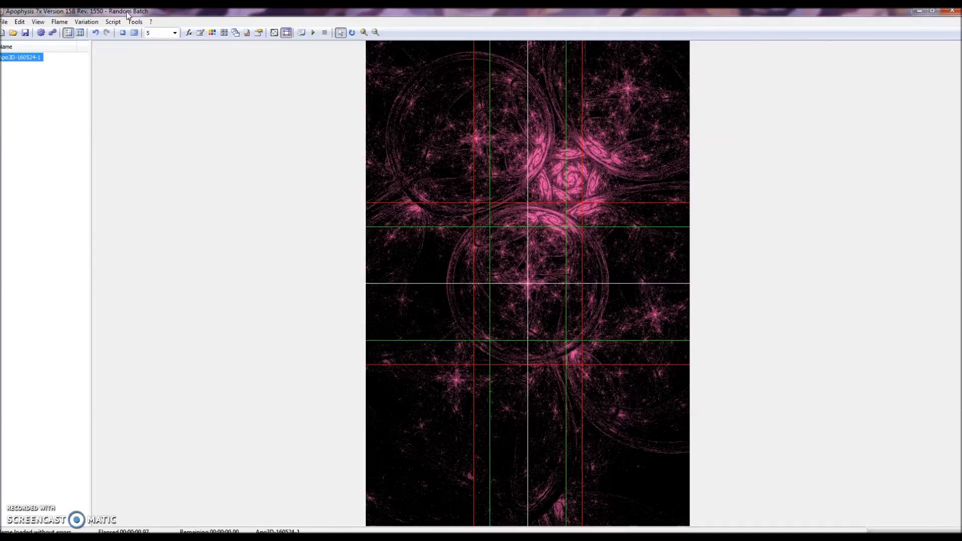
# Move the Bipolar triangle's origin to about (0.59, 0.06) and return to the flame in the main window
pyautogui.click(188, 33)
pyautogui.moveTo(184, 428)
pyautogui.mouseDown()
pyautogui.moveTo(152, 400)
pyautogui.moveTo(234, 443)
pyautogui.moveTo(170, 432)
pyautogui.mouseUp()
pyautogui.moveTo(111, 356); pyautogui.dragTo(428, 407)
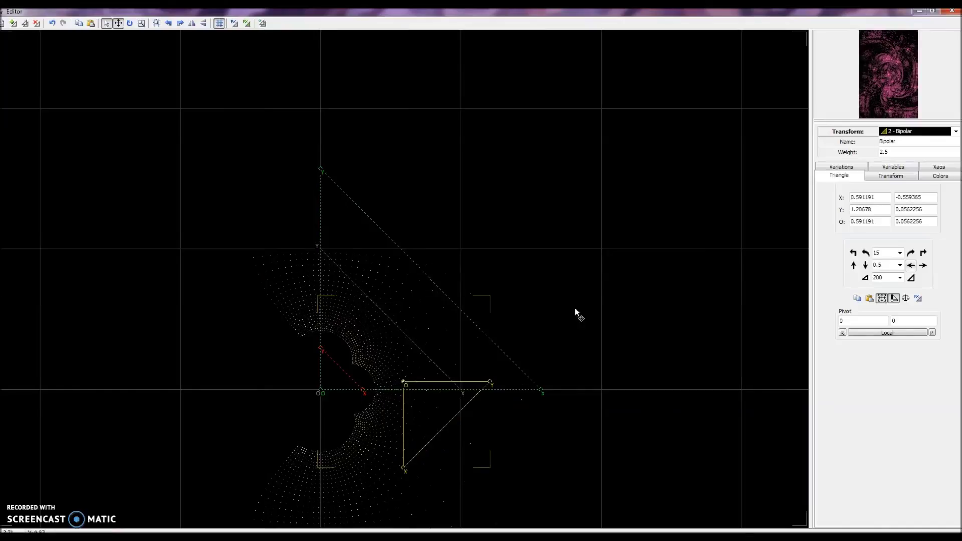
pyautogui.click(953, 10)
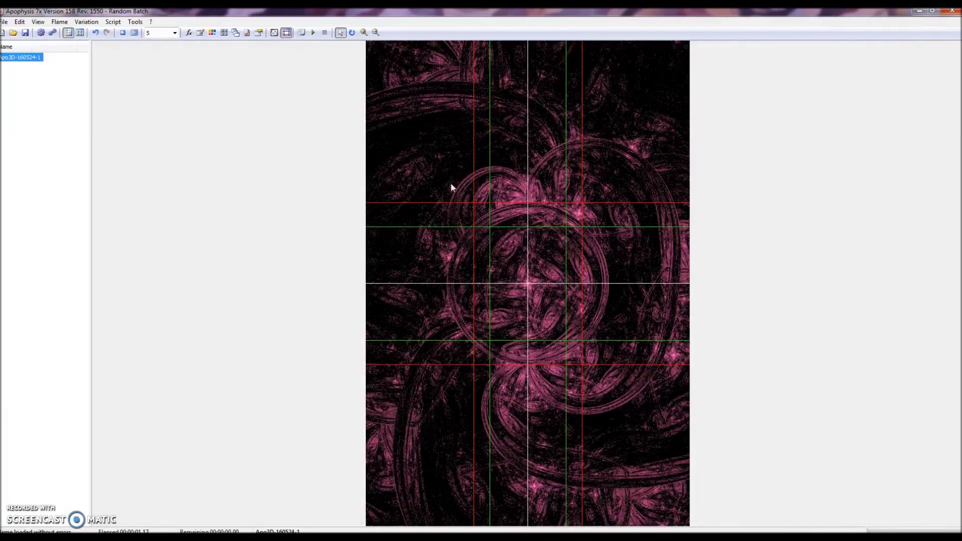
# Enable the final transform and replace its linear3D variation with spherical by setting linear3D to 0 and spherical to 1
pyautogui.click(189, 32)
pyautogui.click(249, 26)
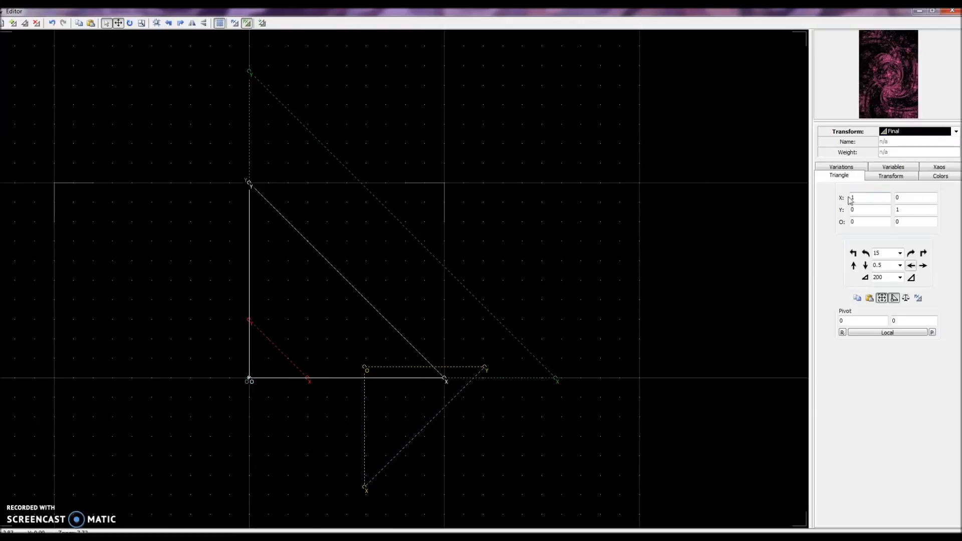
pyautogui.click(861, 171)
pyautogui.moveTo(958, 199)
pyautogui.mouseDown()
pyautogui.moveTo(958, 221)
pyautogui.moveTo(958, 199)
pyautogui.mouseUp()
pyautogui.click(854, 198)
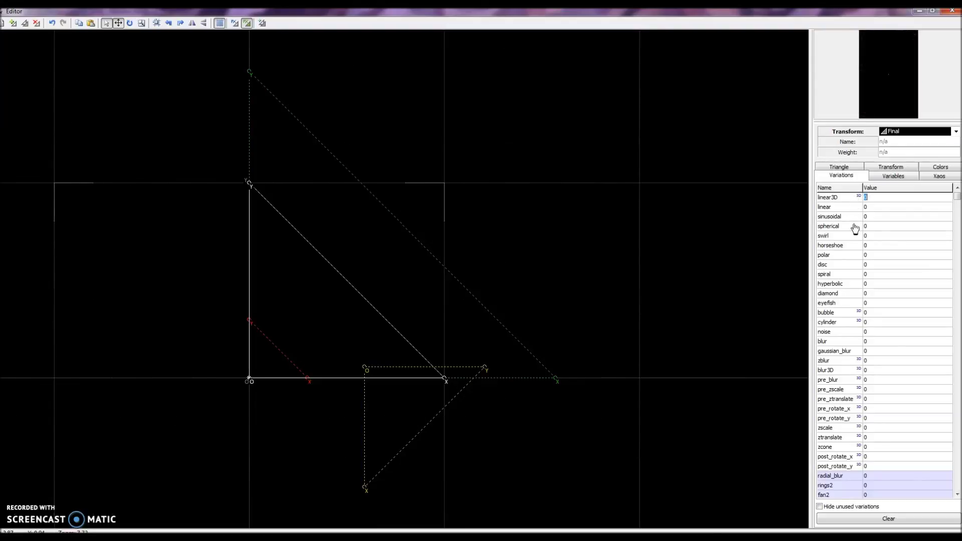
pyautogui.doubleClick(853, 226)
# Shrink the final transform's triangle to about 0.68, move its origin to about (-0.26, -0.38), and return to the main window
pyautogui.moveTo(313, 251); pyautogui.dragTo(237, 380)
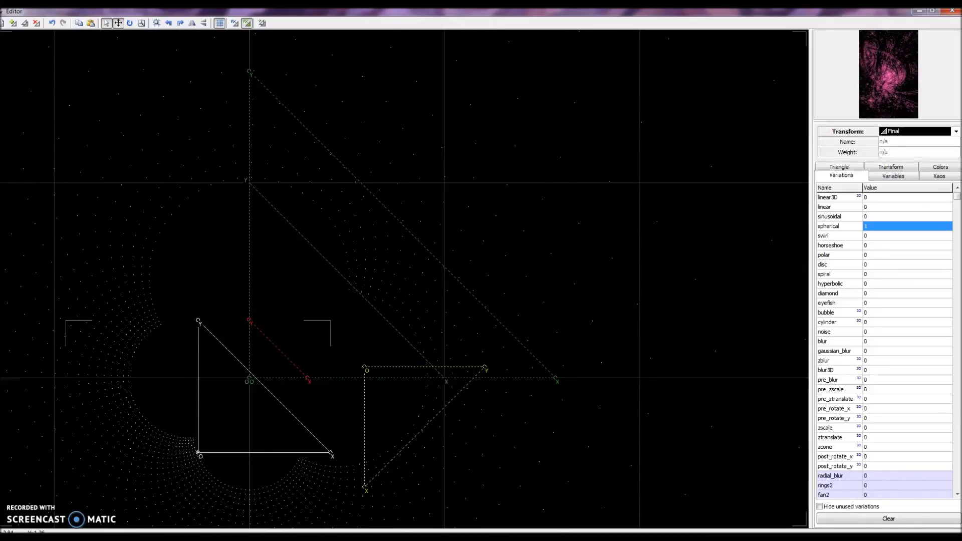
pyautogui.click(948, 12)
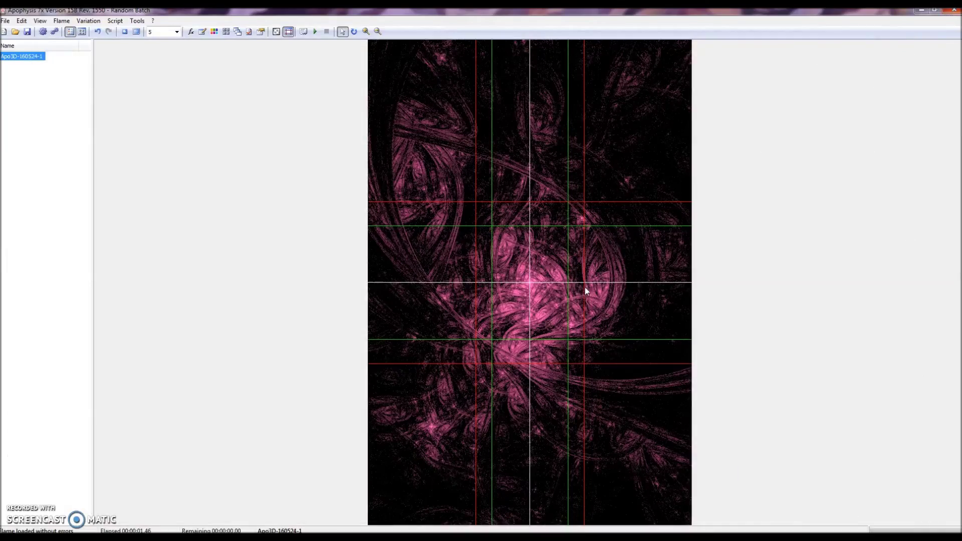
# Set the Bipolar transform's color to 1.000 and its color speed to 0.838
pyautogui.click(191, 32)
pyautogui.click(925, 131)
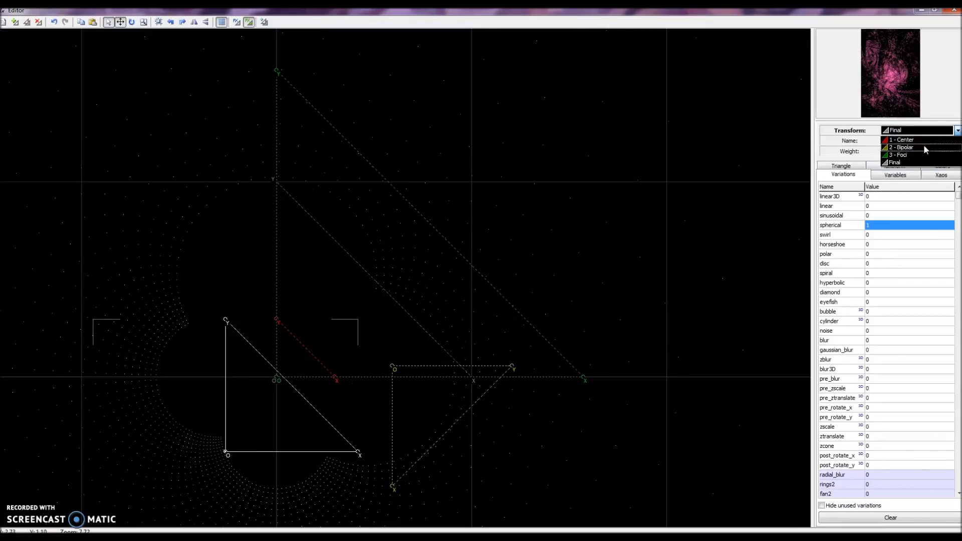
pyautogui.click(924, 145)
pyautogui.click(940, 174)
pyautogui.click(939, 168)
pyautogui.moveTo(834, 213); pyautogui.dragTo(946, 213)
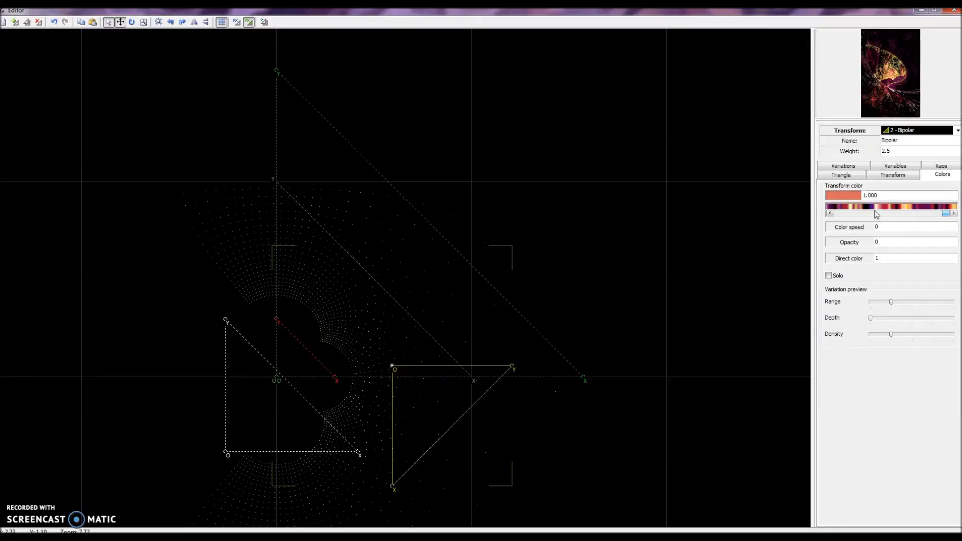
pyautogui.moveTo(835, 228)
pyautogui.mouseDown()
pyautogui.moveTo(845, 227)
pyautogui.moveTo(831, 227)
pyautogui.mouseUp()
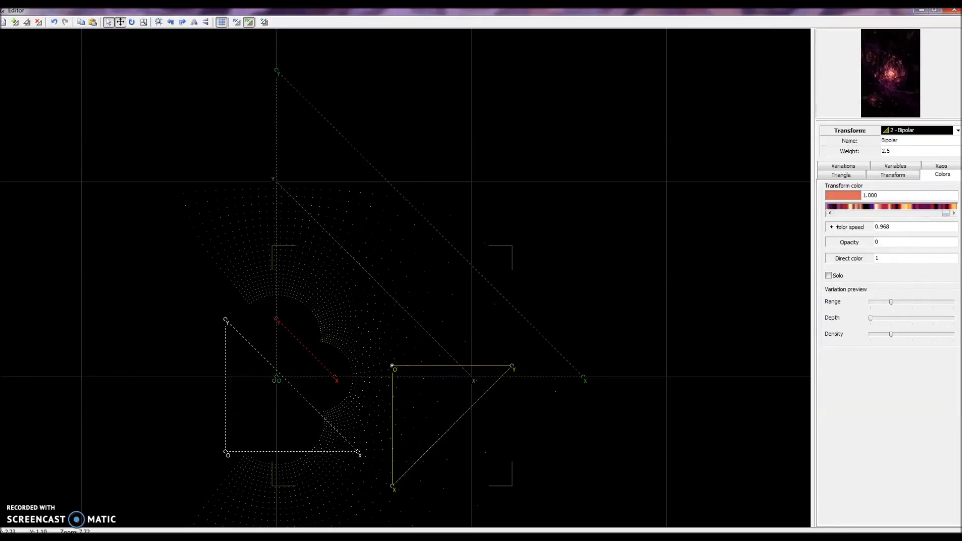
pyautogui.moveTo(831, 227)
pyautogui.mouseDown()
pyautogui.moveTo(840, 224)
pyautogui.moveTo(832, 227)
pyautogui.mouseUp()
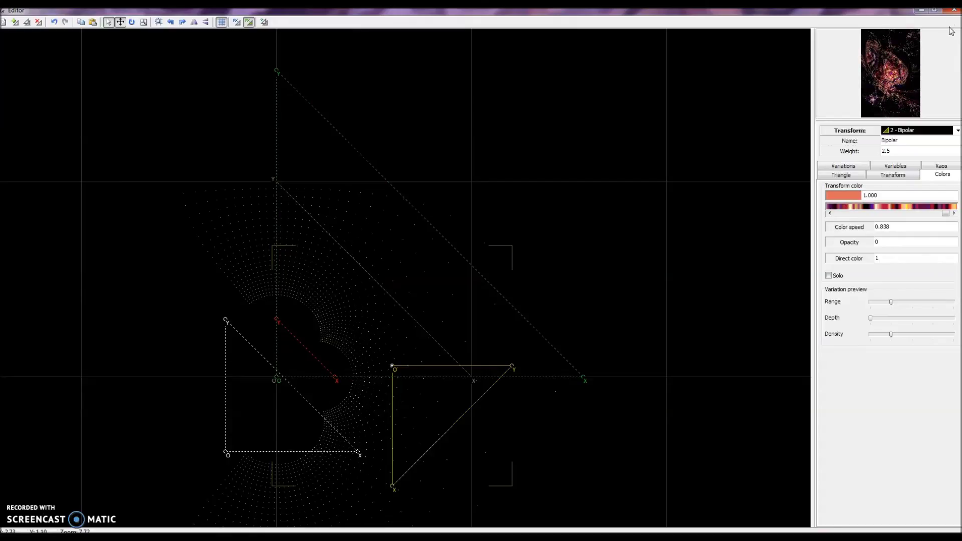
# Return to the main window and zoom the flame's framing in on the bright central structure
pyautogui.click(945, 12)
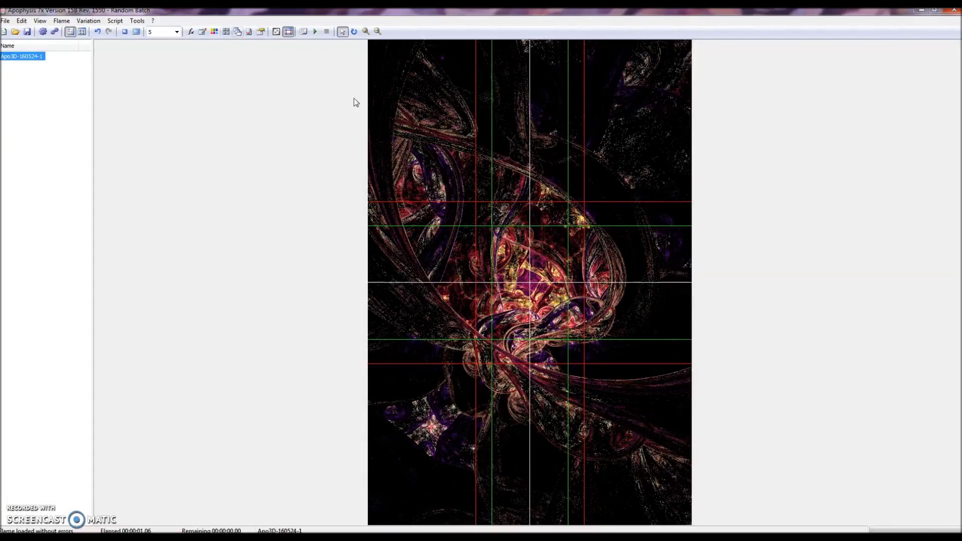
pyautogui.click(366, 31)
pyautogui.moveTo(405, 107); pyautogui.dragTo(645, 464)
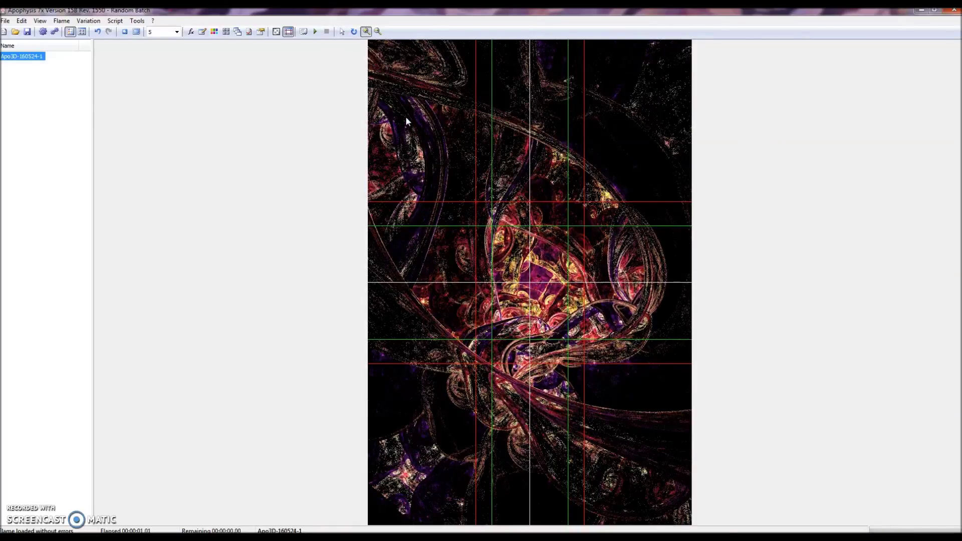